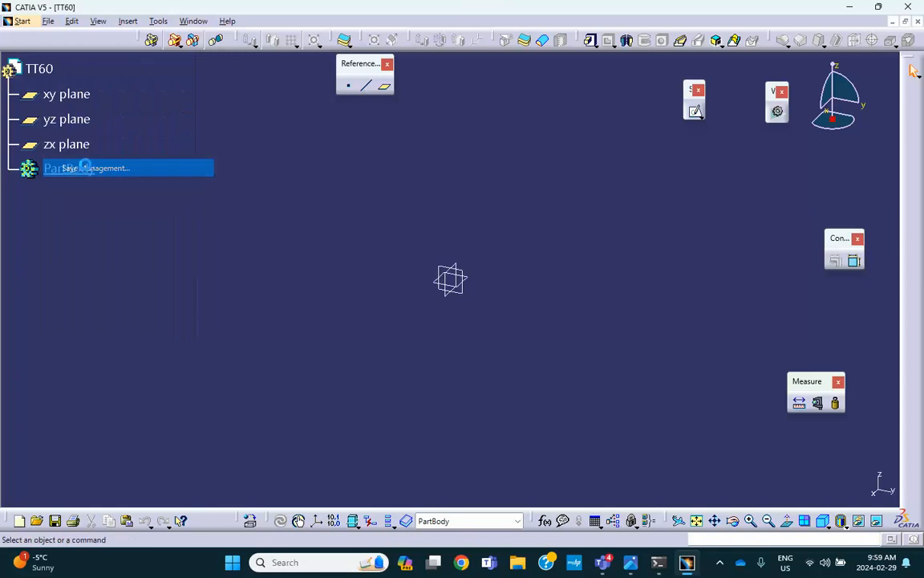
Step: Save the new part as TT60 in the Away Week 9 folder on the Desktop
left_click(559, 126)
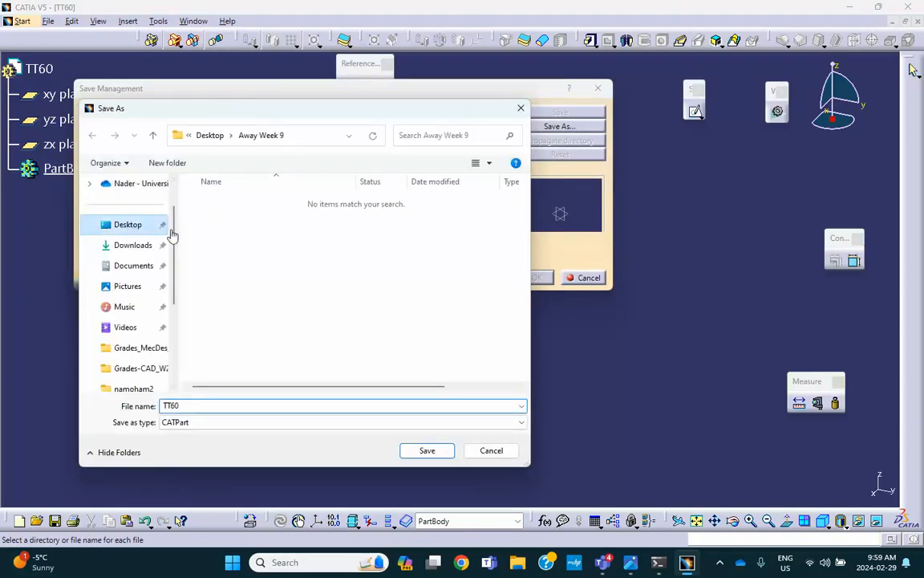
left_click(166, 228)
double_click(238, 203)
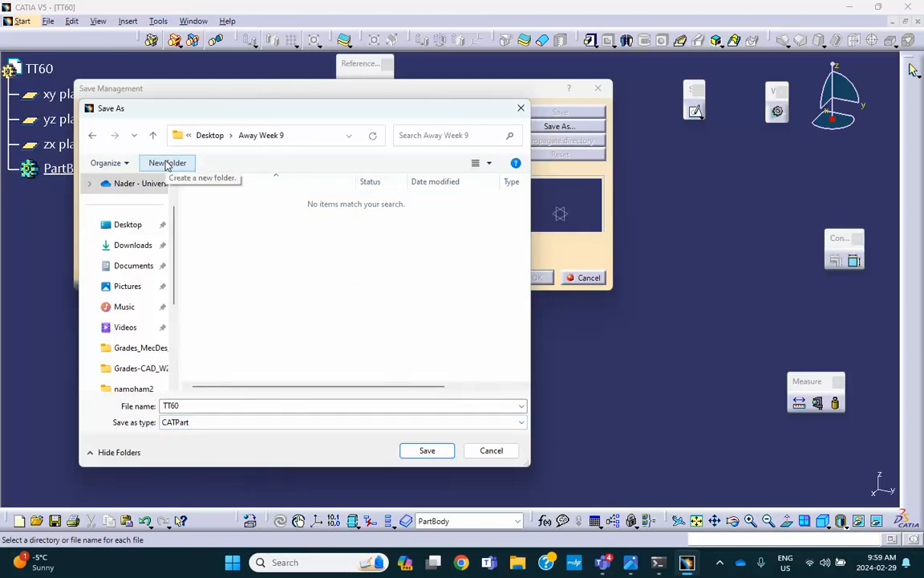
left_click(427, 450)
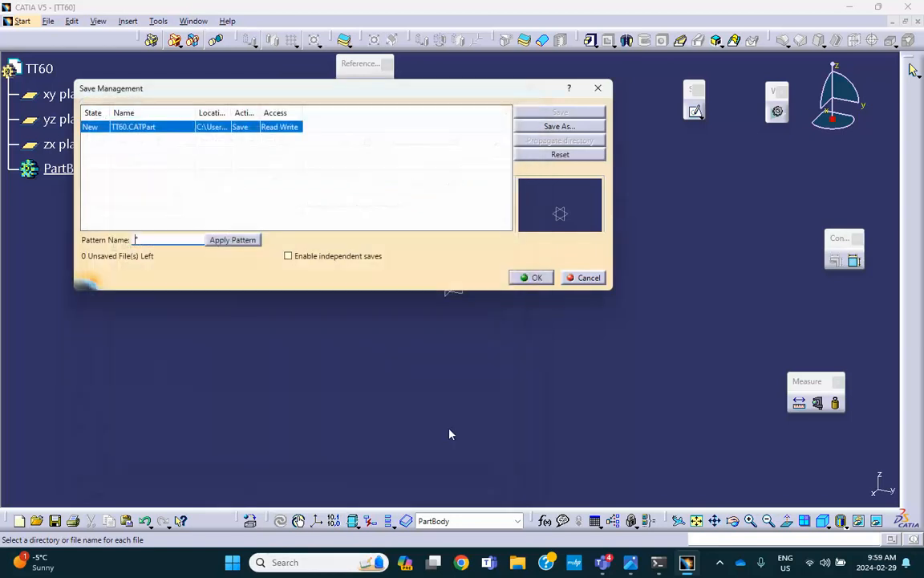
left_click(534, 278)
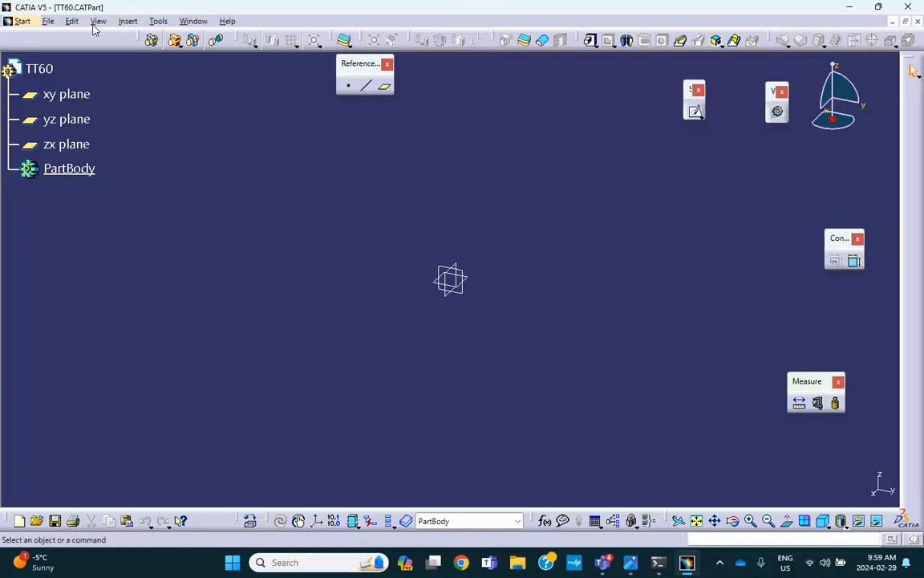
Step: Set the default pressure unit to Lb.force per square inch (psi) in the program's unit options
left_click(158, 21)
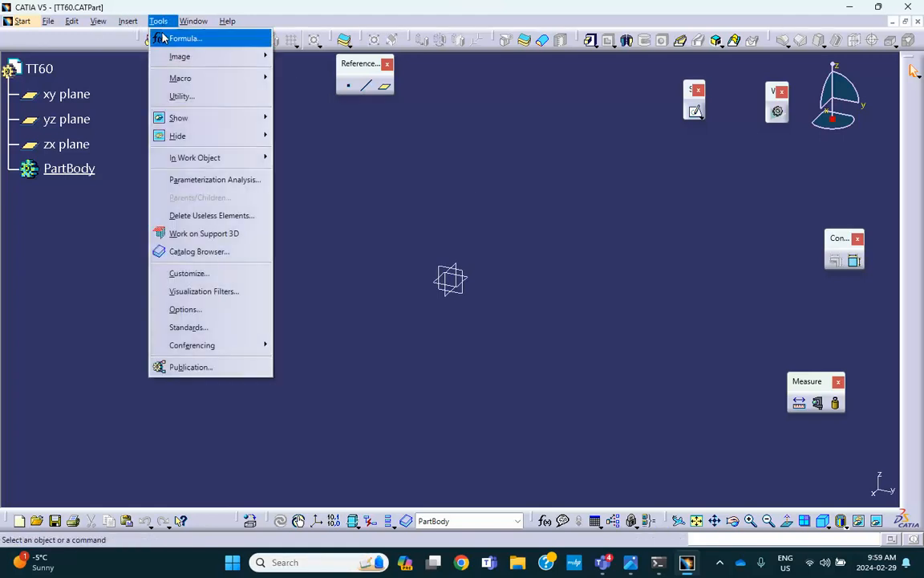
left_click(185, 307)
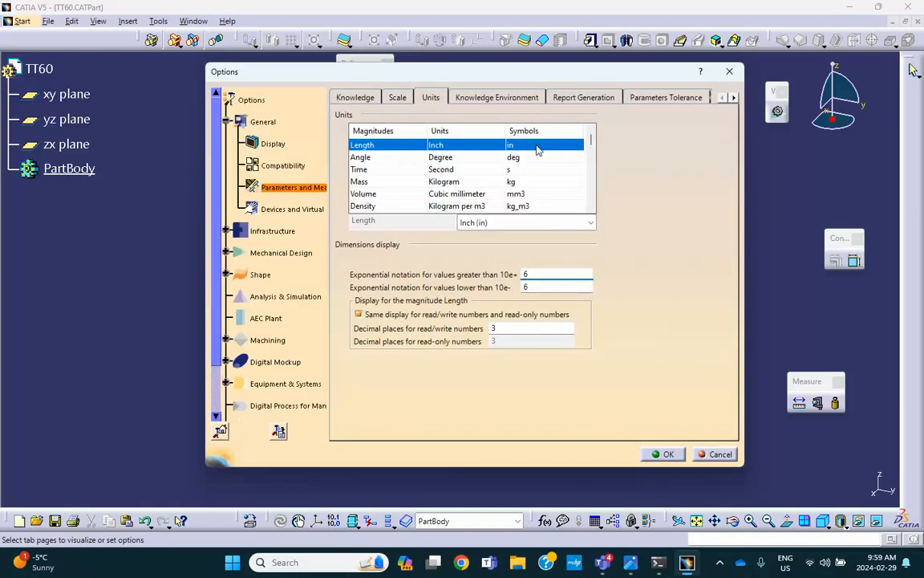
scroll(470, 179, "down", 1)
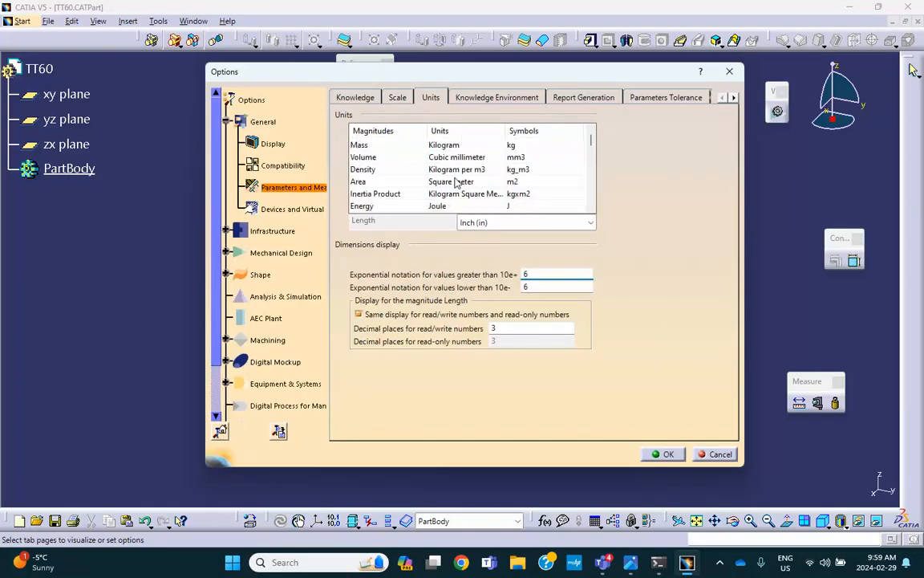
scroll(416, 202, "down", 1)
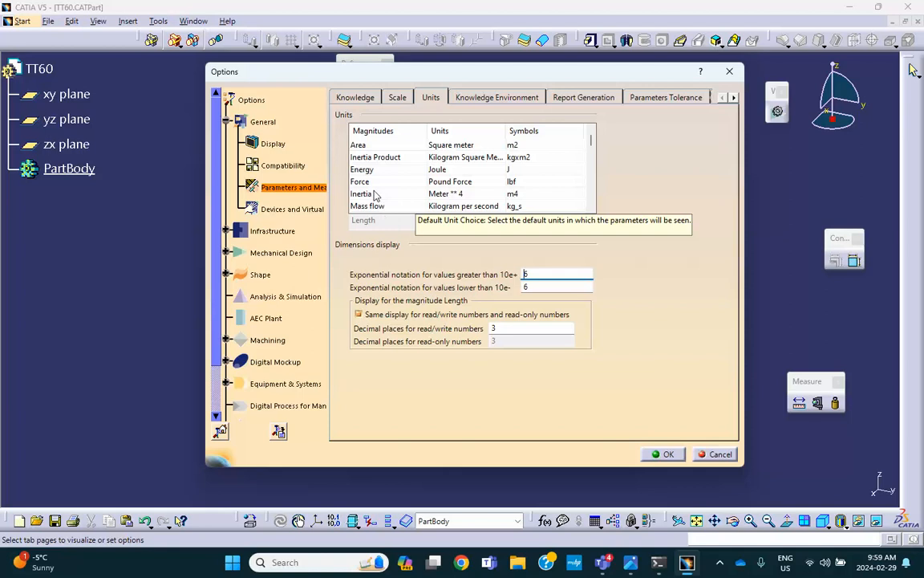
left_click(385, 182)
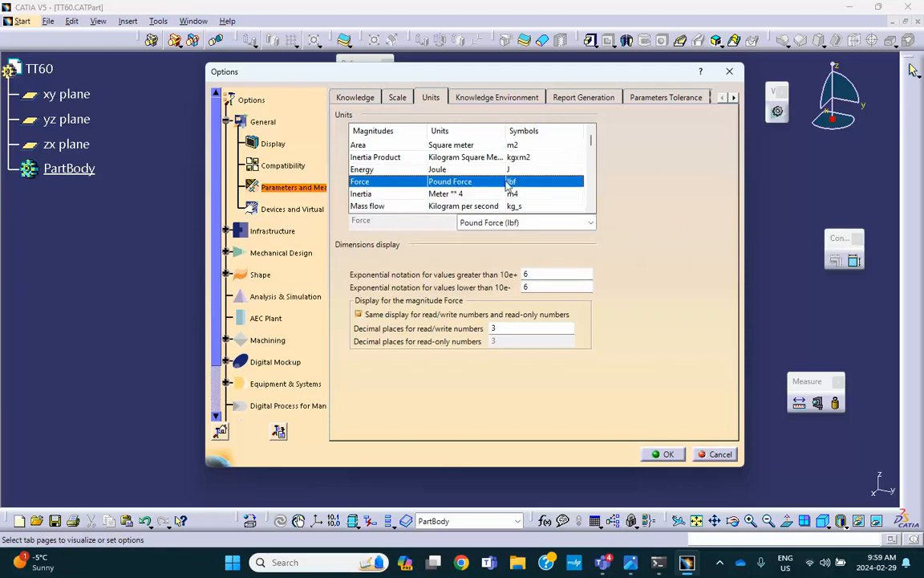
scroll(487, 187, "down", 1)
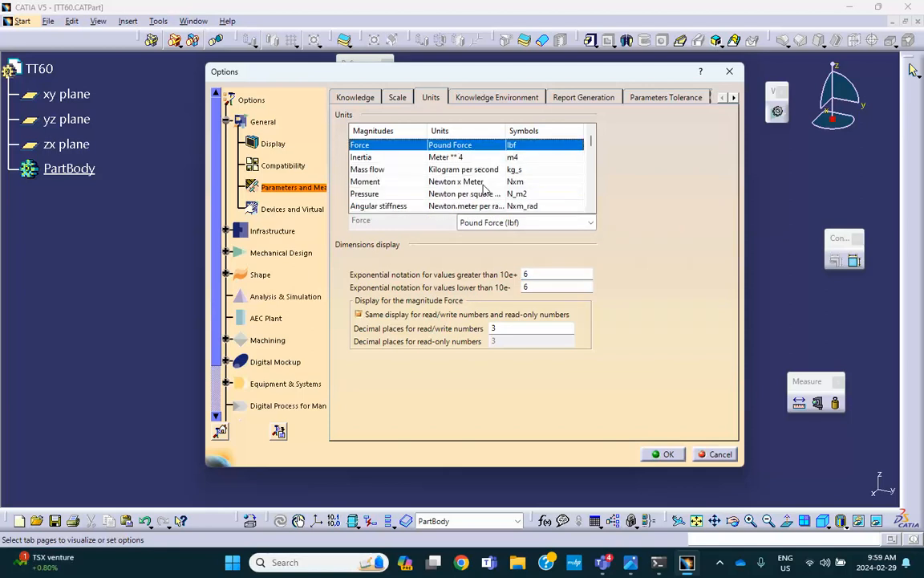
left_click(415, 194)
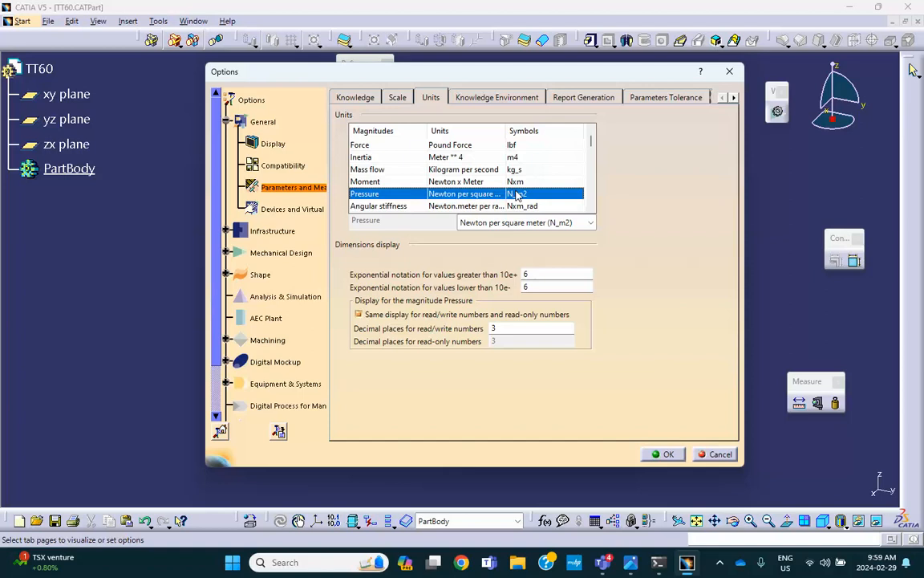
left_click(558, 223)
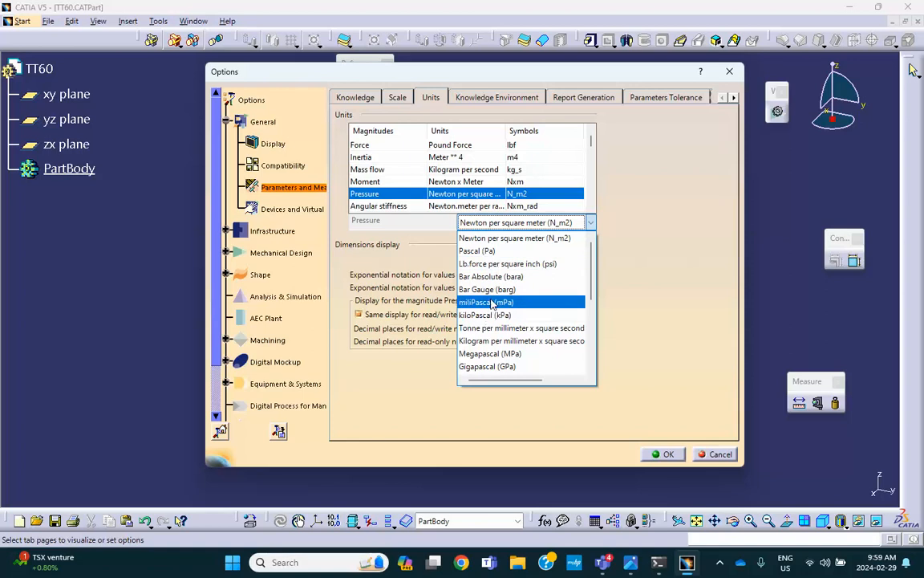
left_click(490, 263)
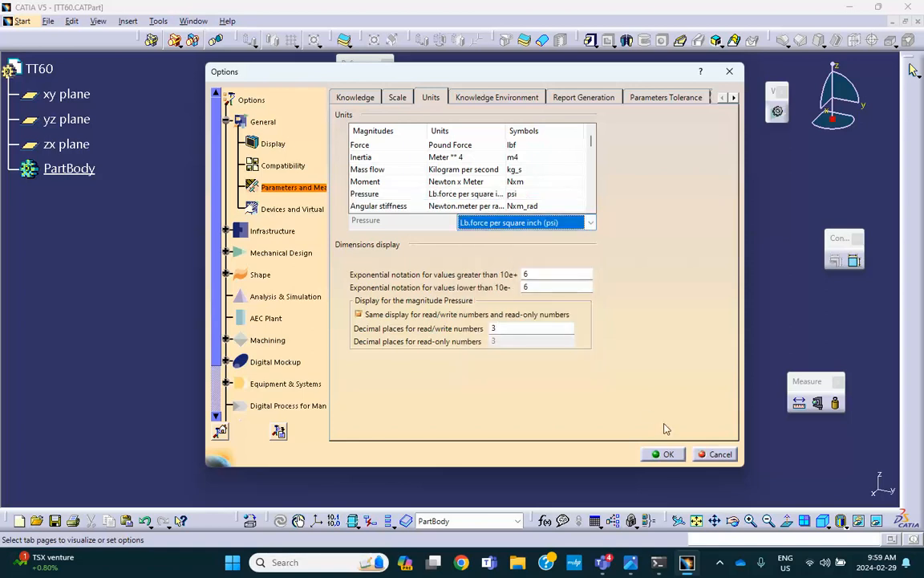
left_click(658, 456)
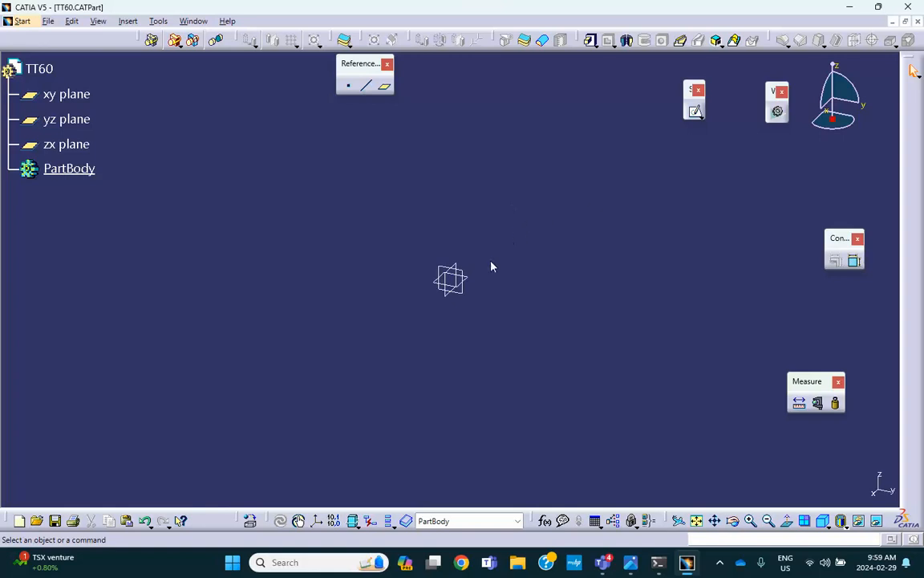
Step: Start a sketch on the xy plane and draw a centered rectangle about 7.34 in wide and 5.96 in high at the origin
left_click(469, 282)
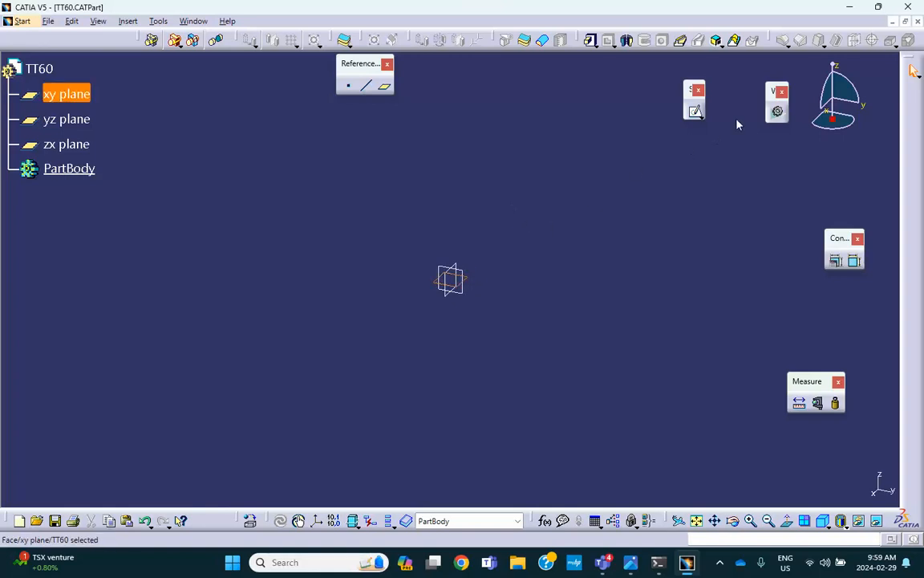
left_click(695, 113)
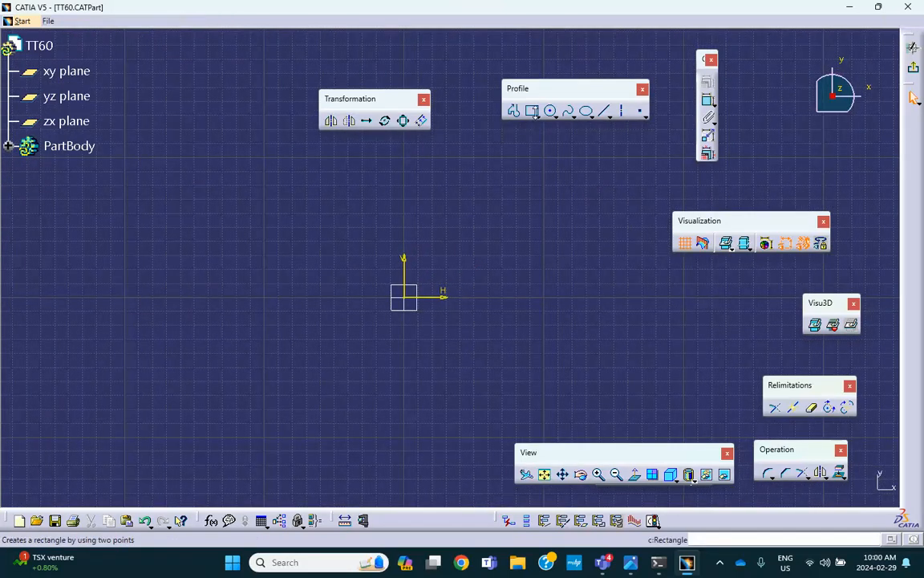
left_click(538, 118)
left_click(679, 124)
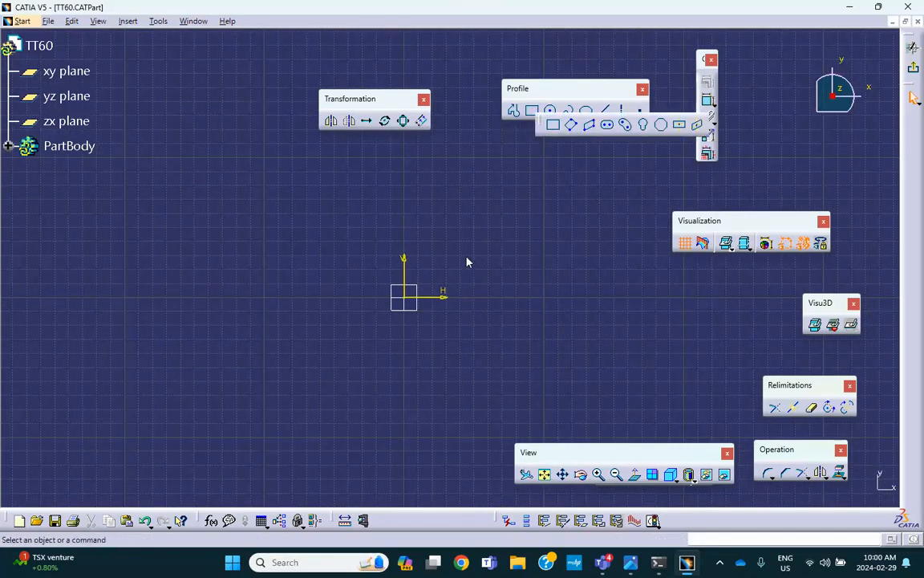
left_click(409, 302)
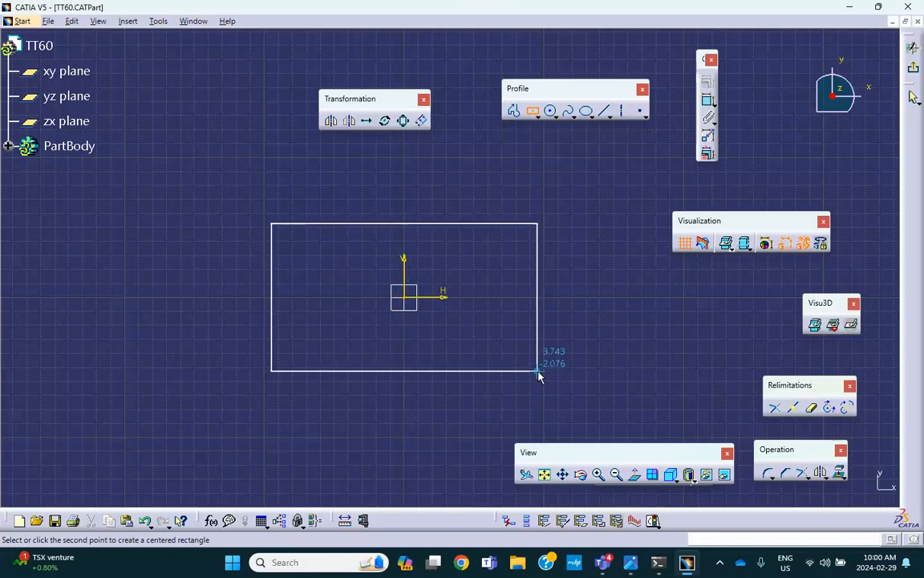
left_click(535, 403)
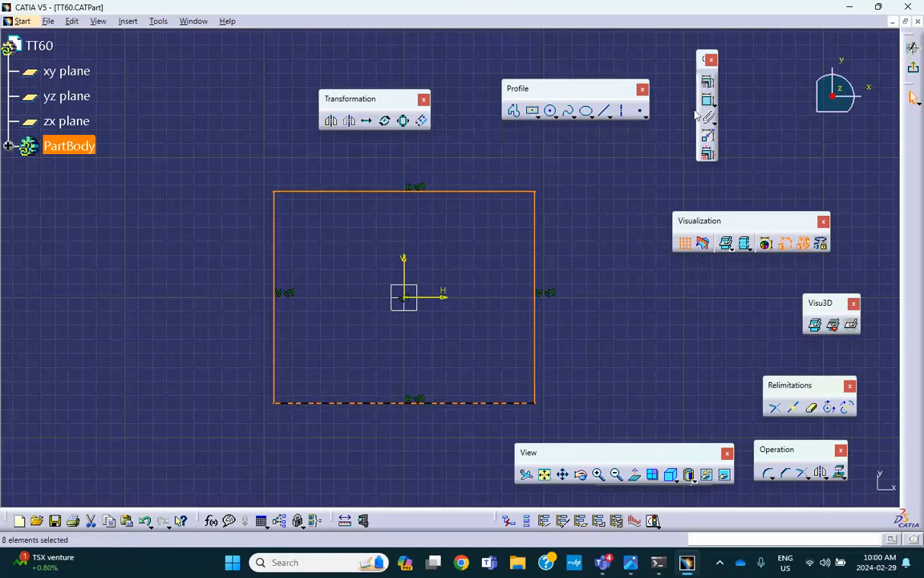
Step: Draw a second centered rectangle about 4.78 in wide and 3.54 in high at the origin, inside the first
left_click(533, 111)
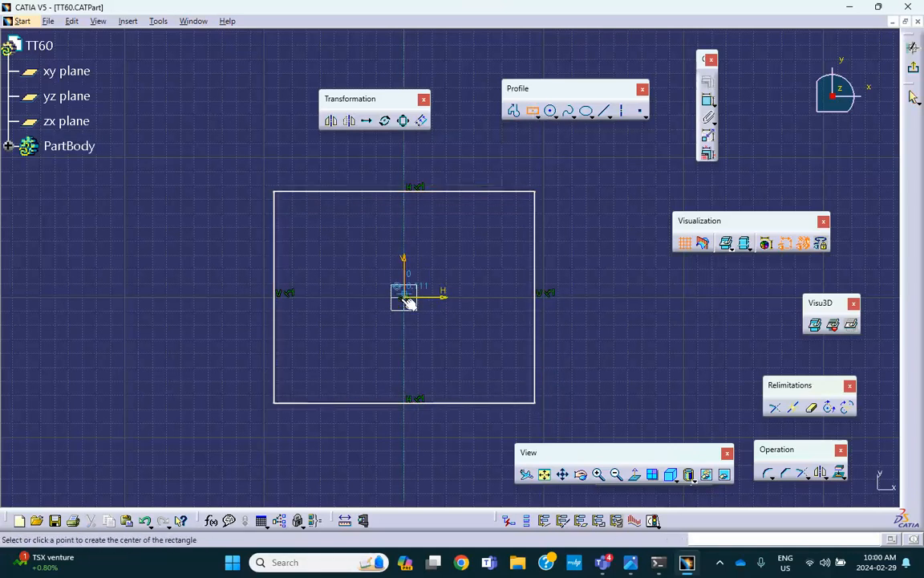
left_click(406, 299)
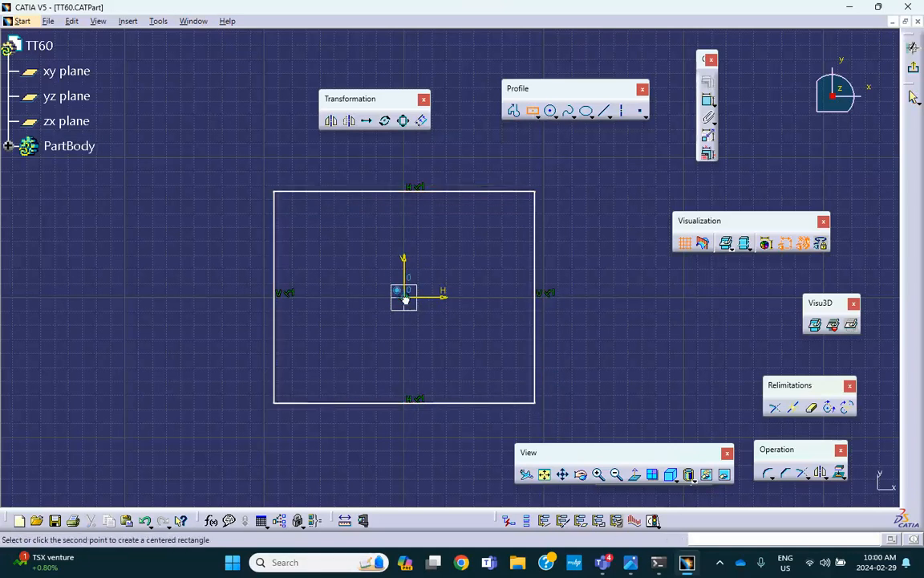
left_click(489, 360)
left_click(615, 286)
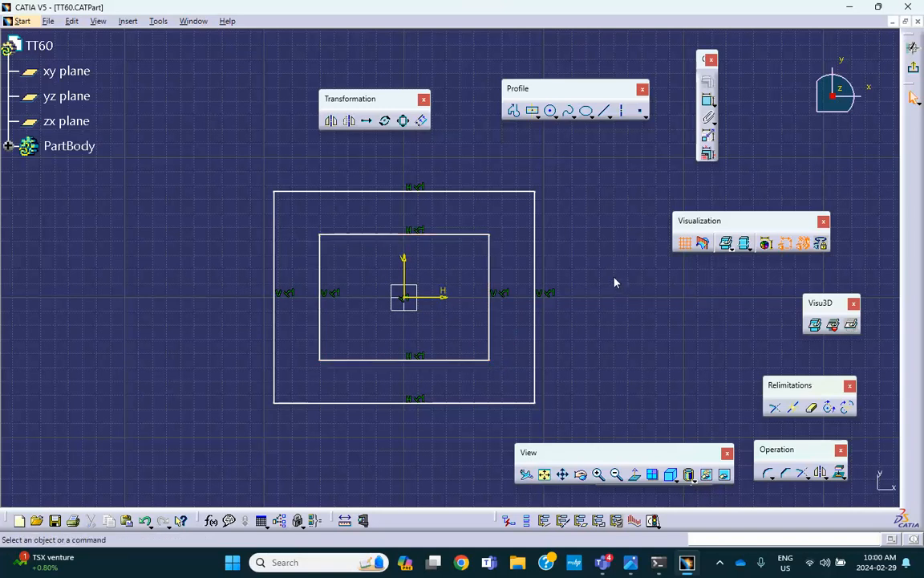
Step: Dimension the outer rectangle's height and width and set both to 10 in
left_click(707, 100)
left_click(536, 221)
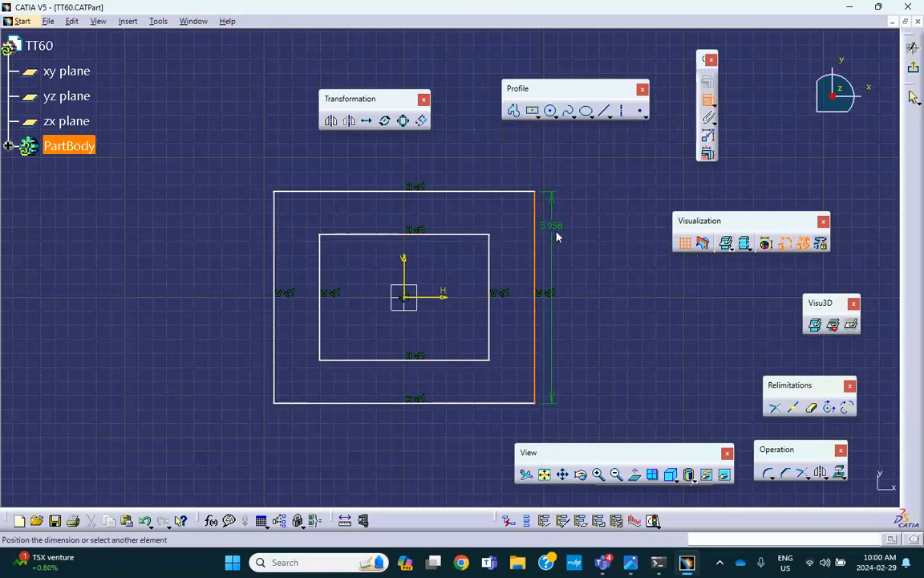
left_click(581, 254)
double_click(580, 252)
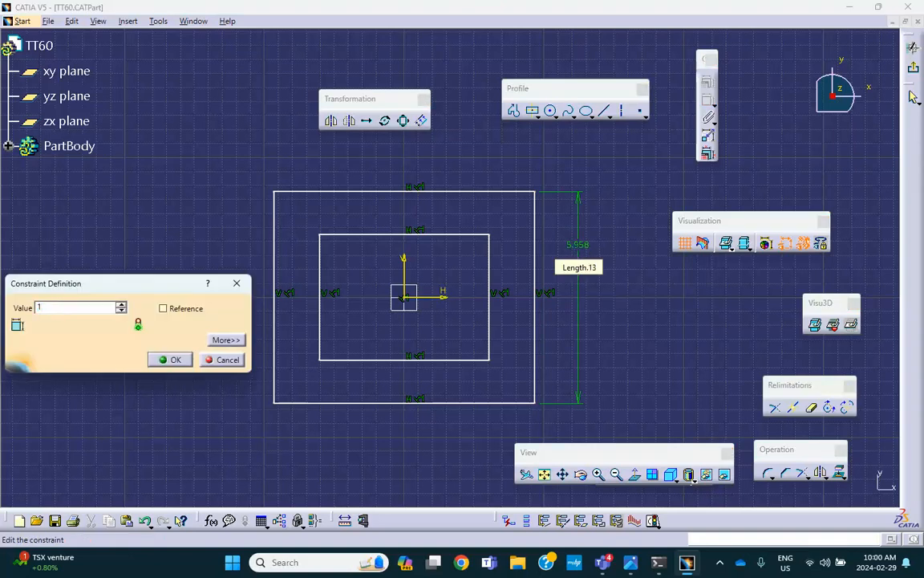
key("Return")
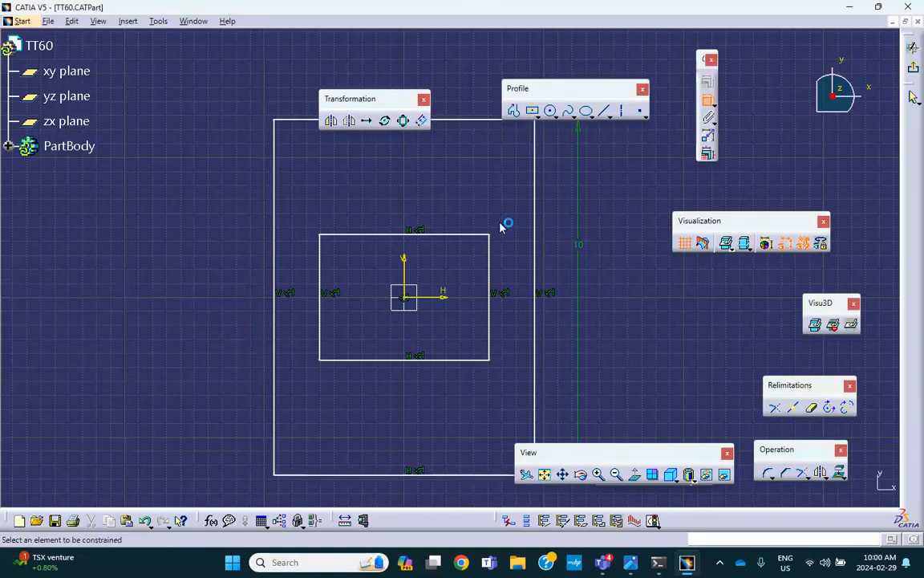
left_click(457, 120)
left_click(440, 65)
double_click(438, 60)
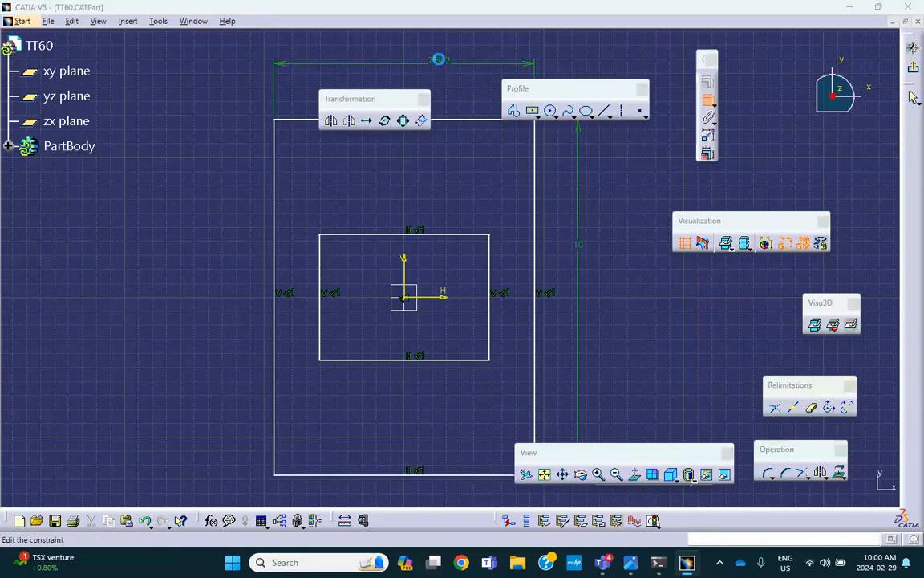
type("10")
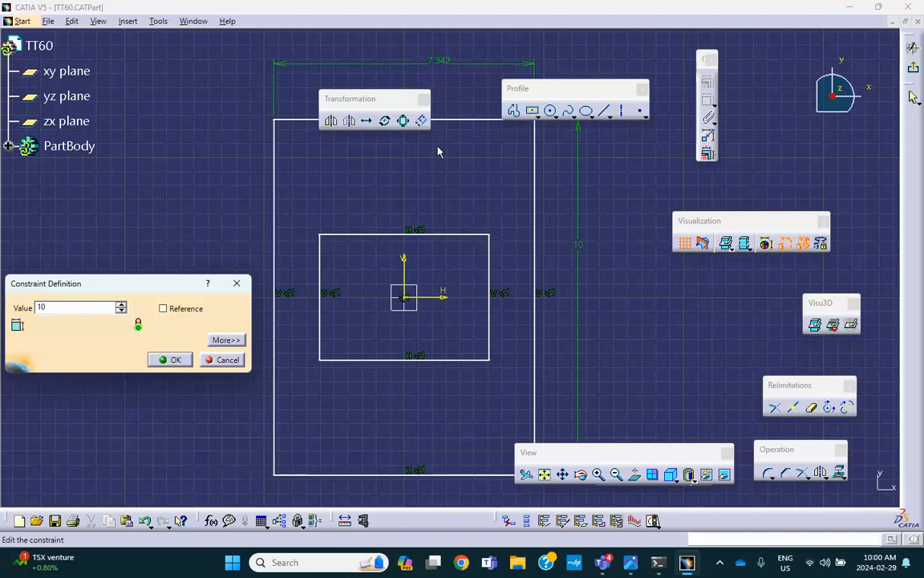
key("Return")
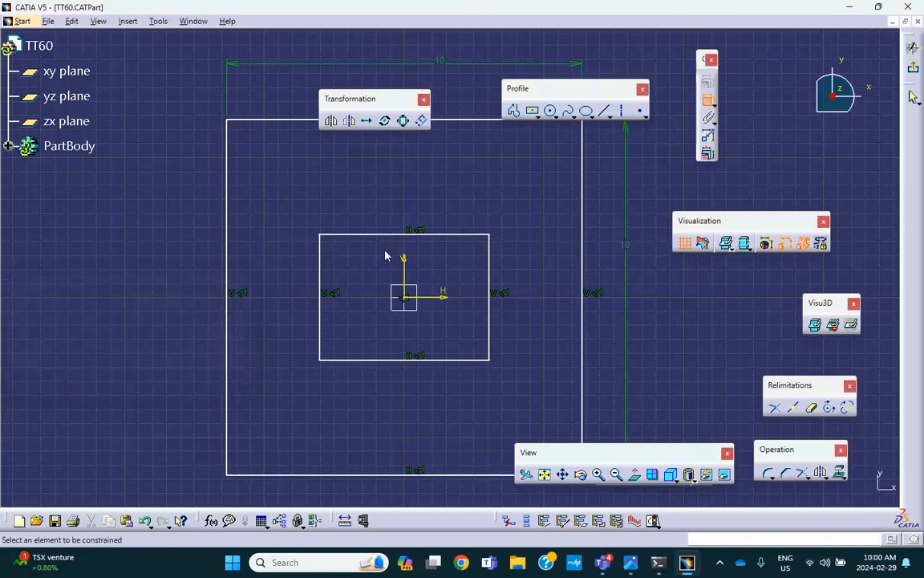
Step: Dimension the inner rectangle's width and height and set both to 5 in
left_click(403, 238)
left_click(406, 199)
double_click(407, 197)
type("5")
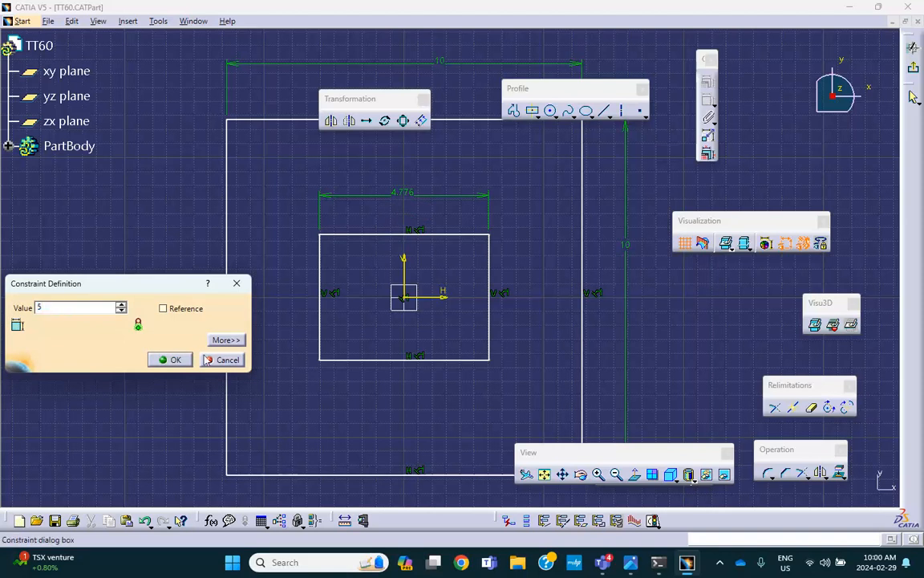
left_click(180, 360)
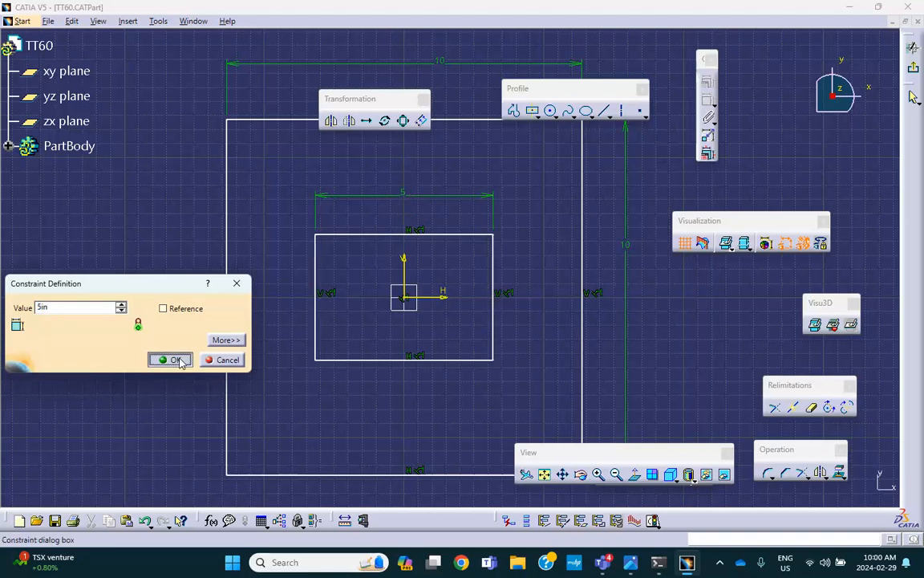
left_click(493, 273)
left_click(523, 271)
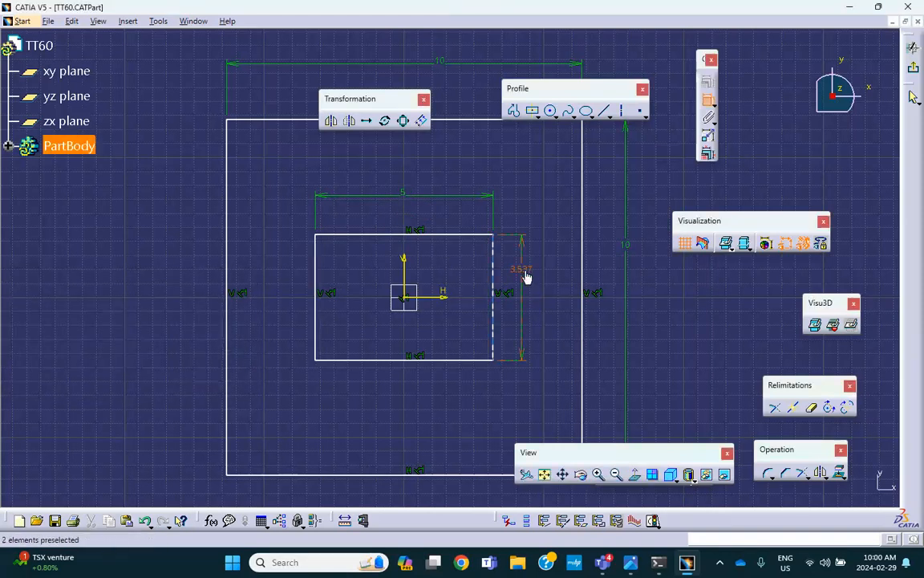
type("5")
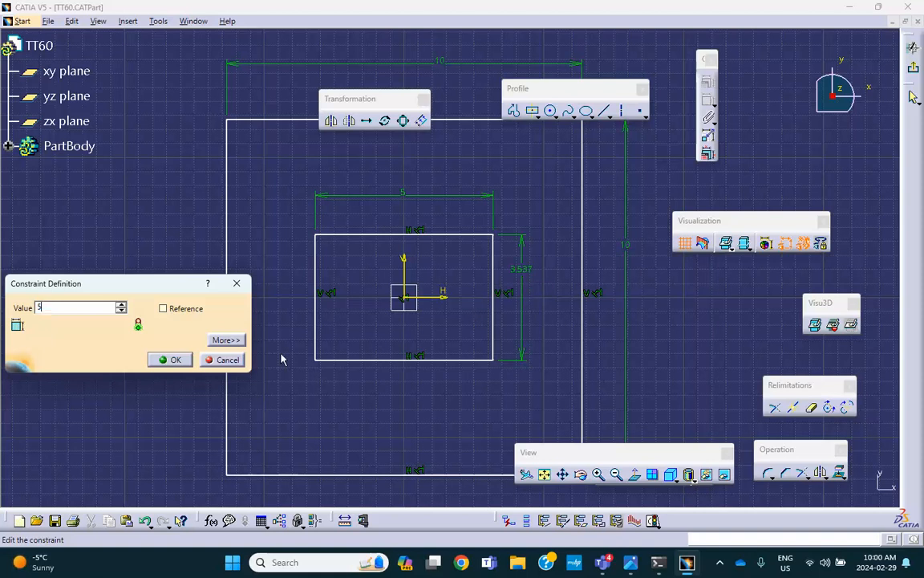
left_click(170, 360)
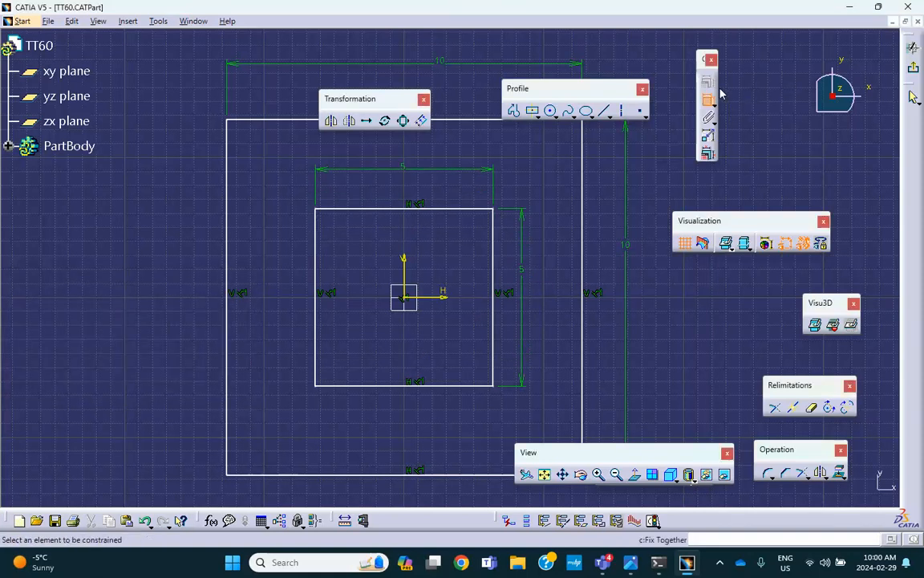
Step: Finish the sketch of the two squares and pad it to a length of 2 in
left_click(914, 47)
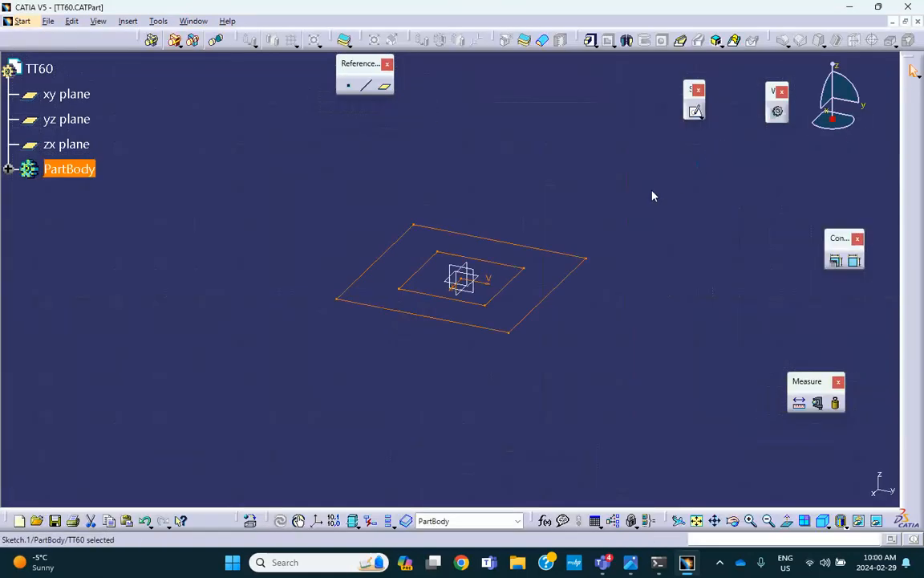
left_click(913, 70)
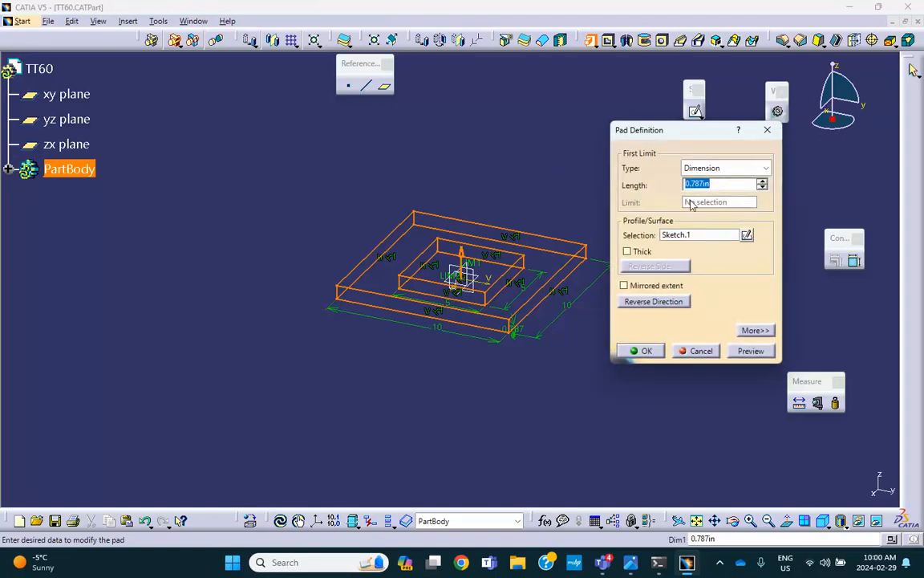
type("2")
left_click(647, 351)
Step: Start a sketch on the plate's top face and draw a circle about 1.22 in in diameter near its upper-right corner
middle_click_drag(652, 196, 582, 203)
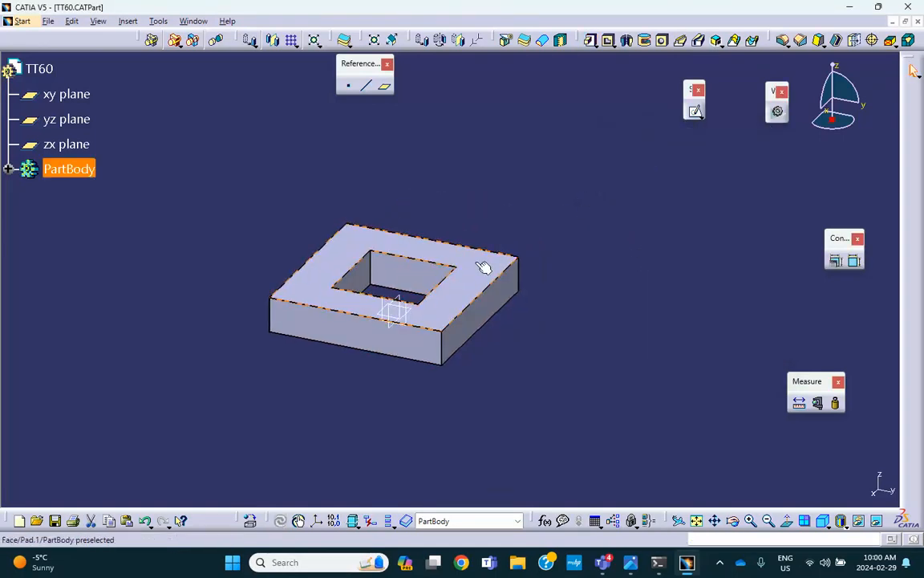
left_click(484, 267)
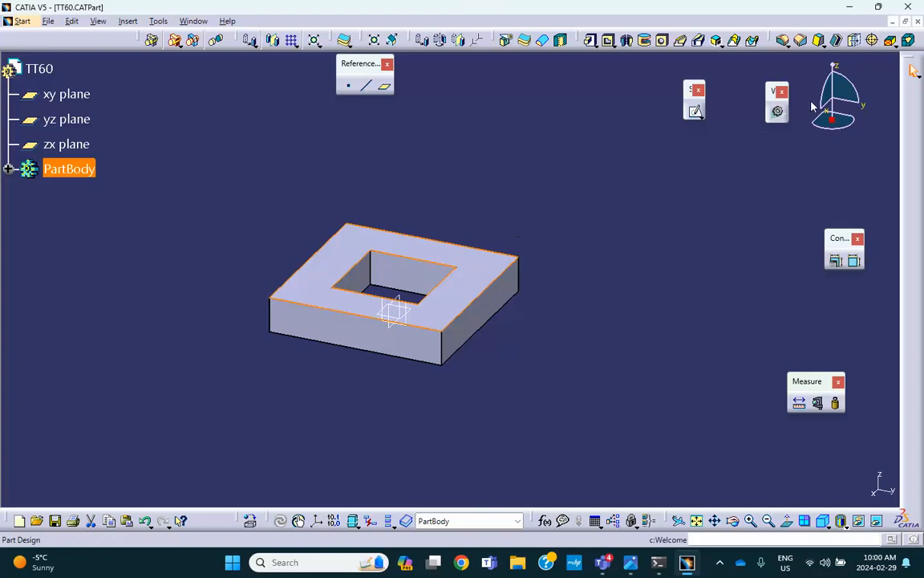
left_click(695, 112)
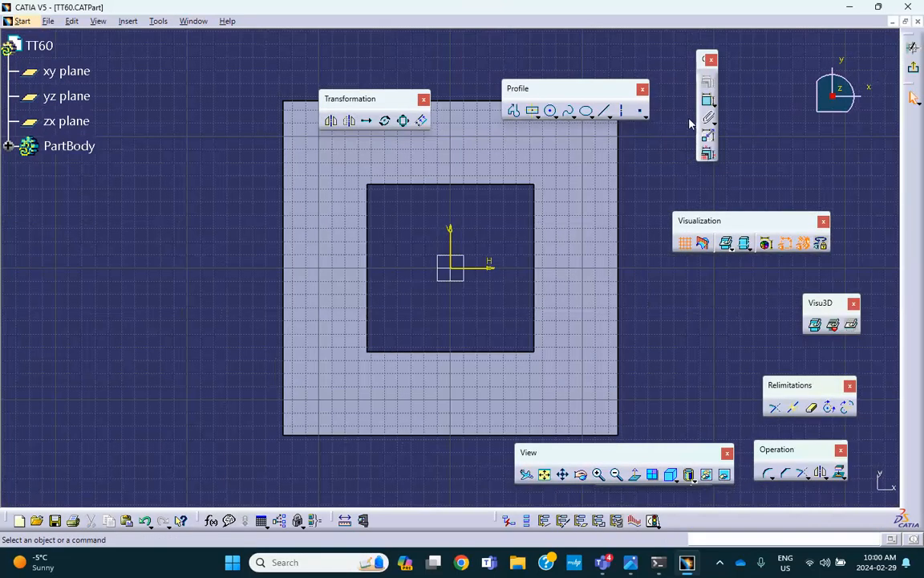
left_click(551, 112)
left_click(504, 165)
left_click(519, 180)
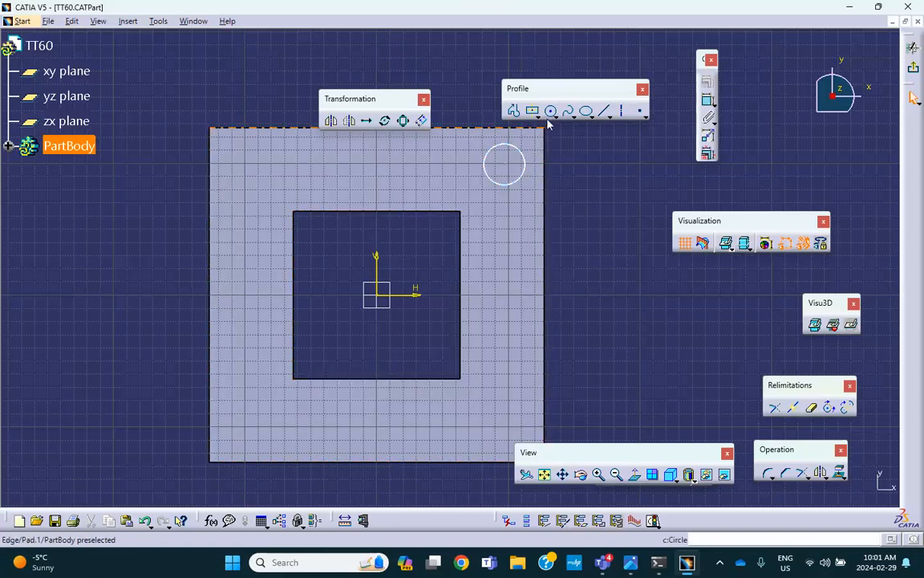
Step: Dimension the circle's diameter and set it to 1 in
left_click(708, 101)
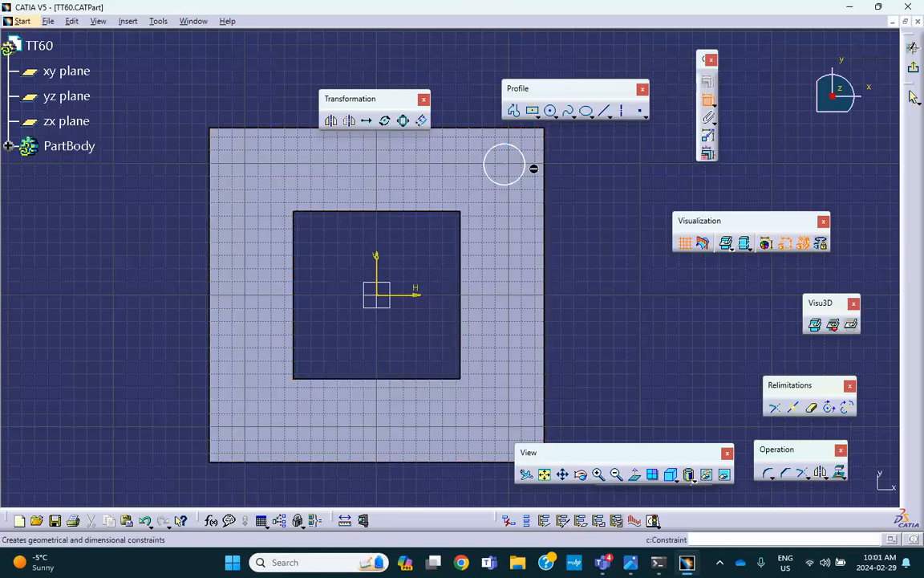
left_click(526, 171)
double_click(608, 163)
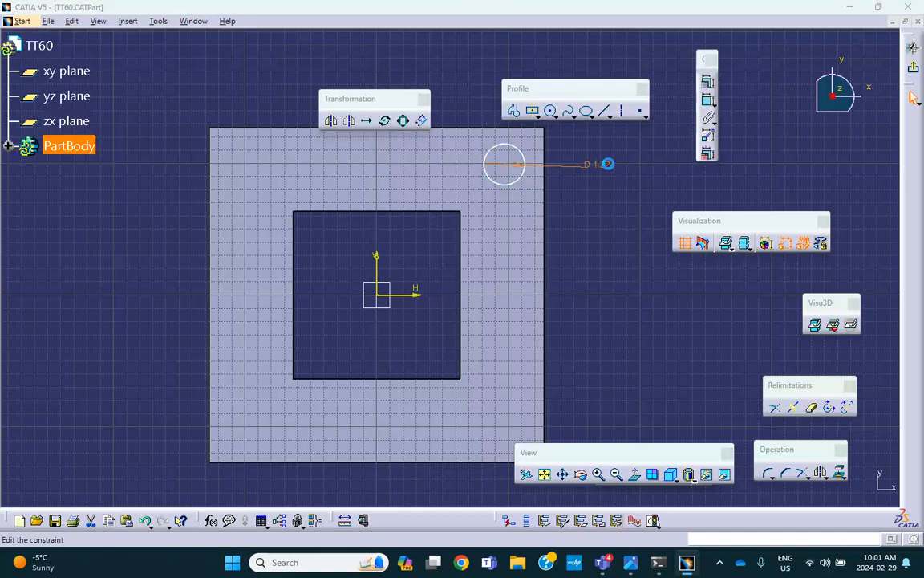
type("1")
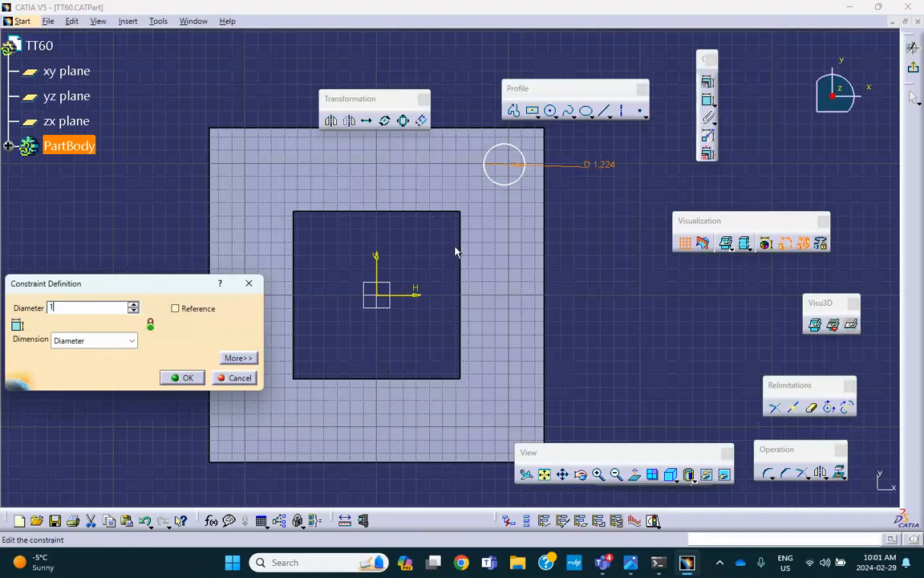
left_click(186, 377)
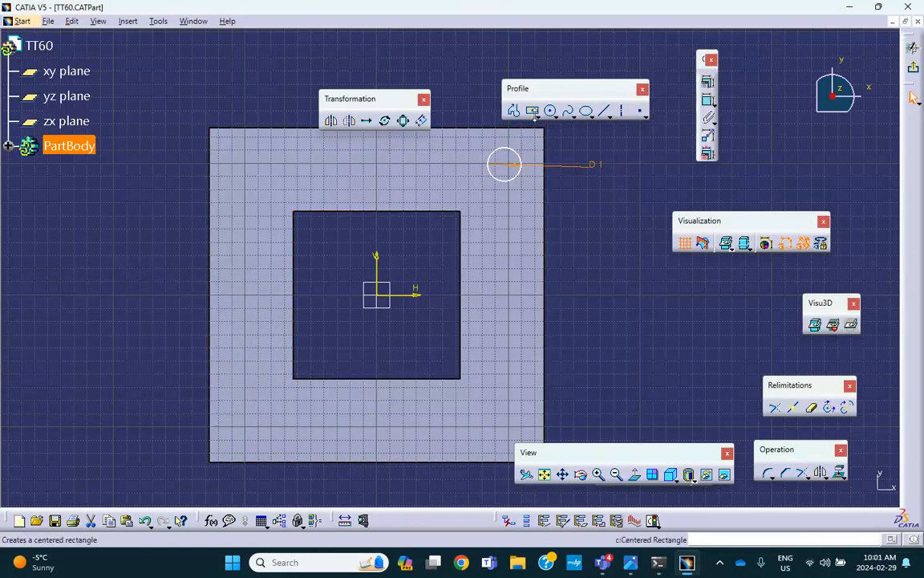
Step: Dimension the distance from the circle's center to the plate's right edge and set it to 1.5 in
left_click(706, 102)
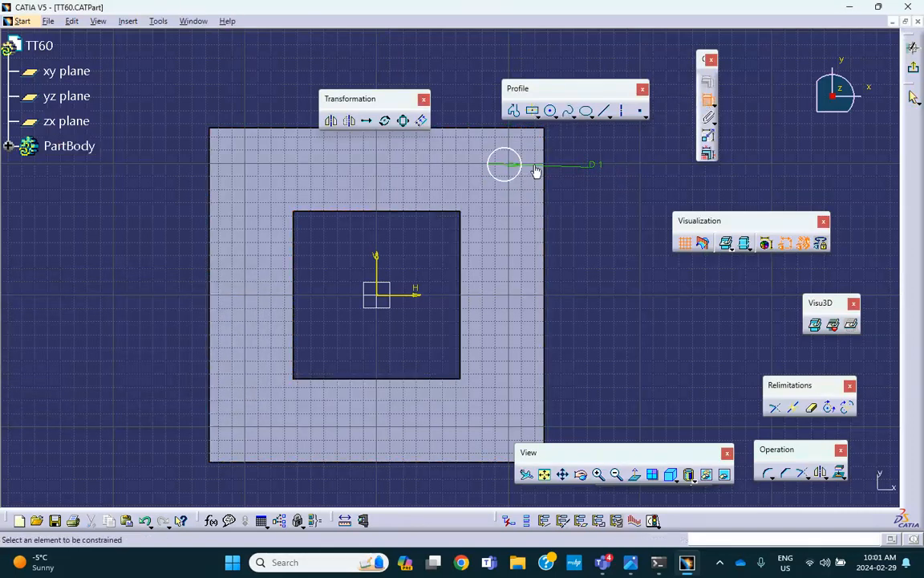
left_click(504, 165)
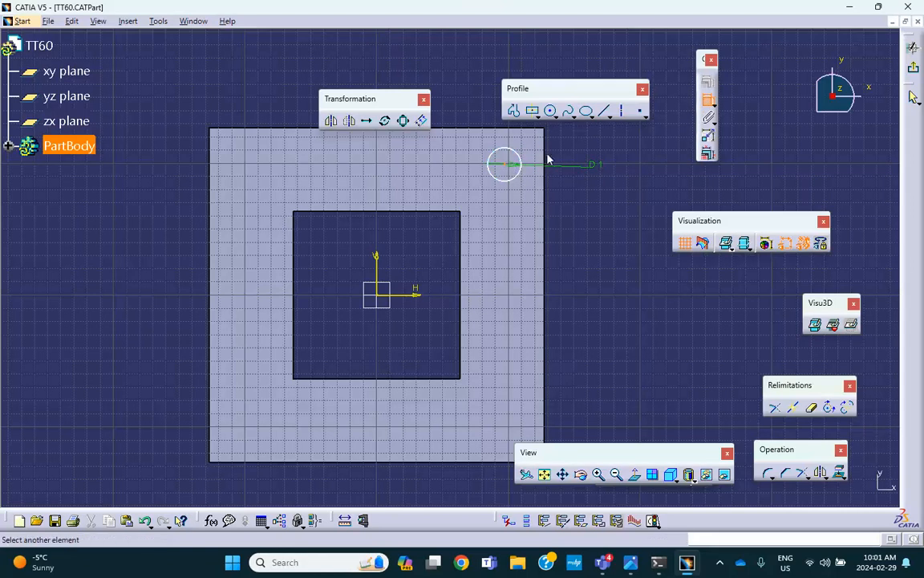
left_click(542, 157)
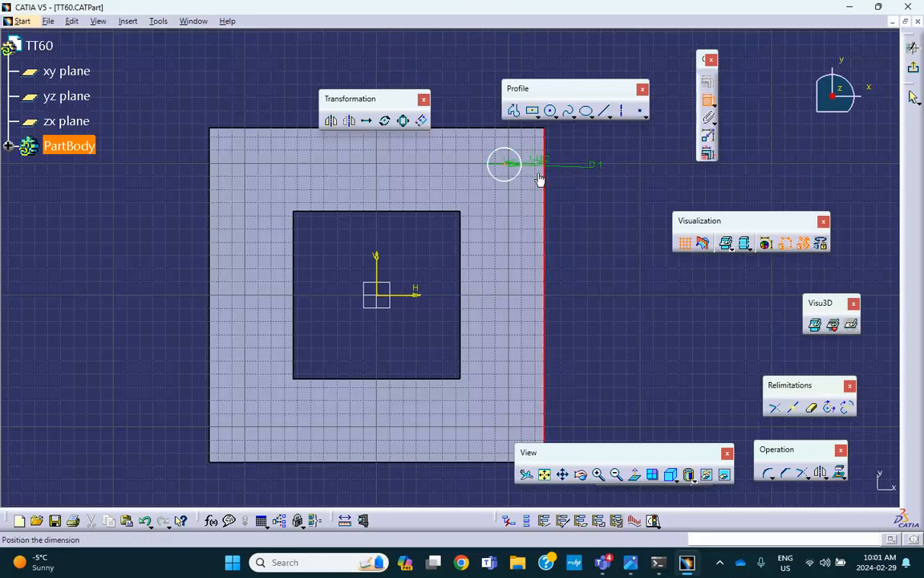
left_click(588, 202)
double_click(586, 194)
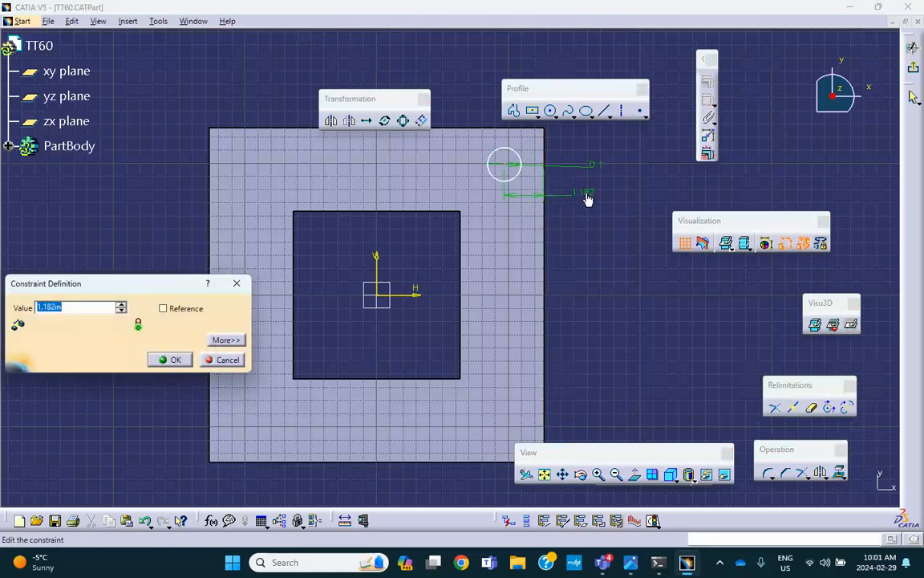
type("1.5")
left_click(175, 361)
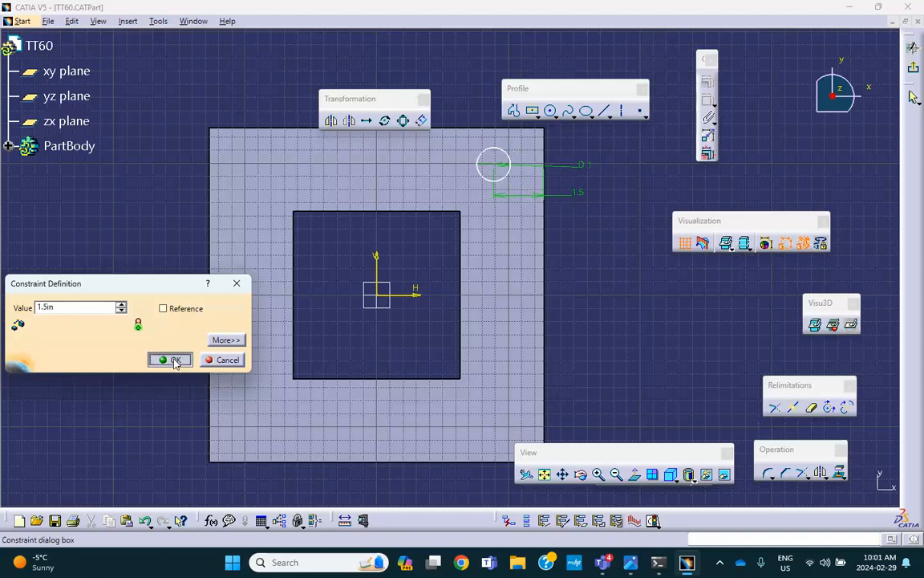
Step: Dimension the distance from the circle's center to the plate's upper edge and set it to 1.5 in
left_click(494, 167)
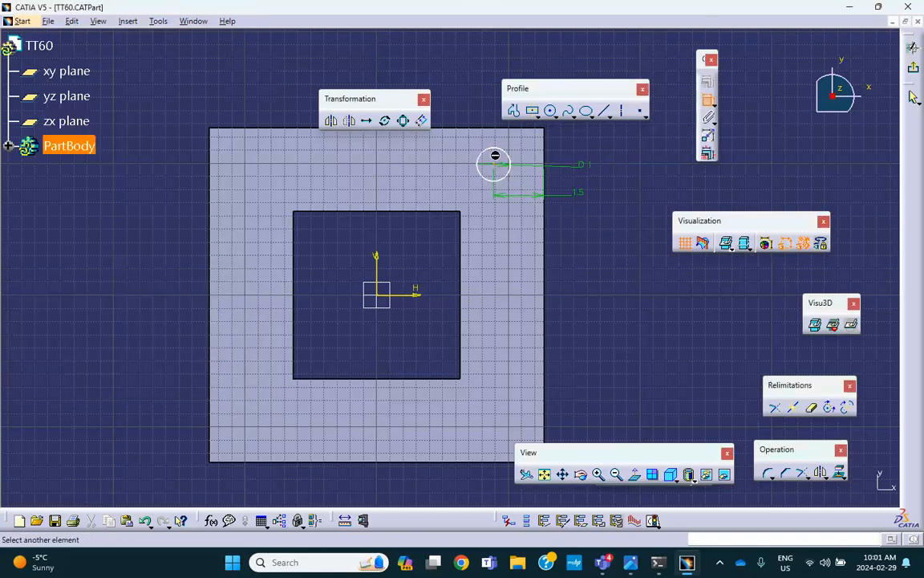
left_click(504, 129)
left_click(633, 148)
double_click(634, 144)
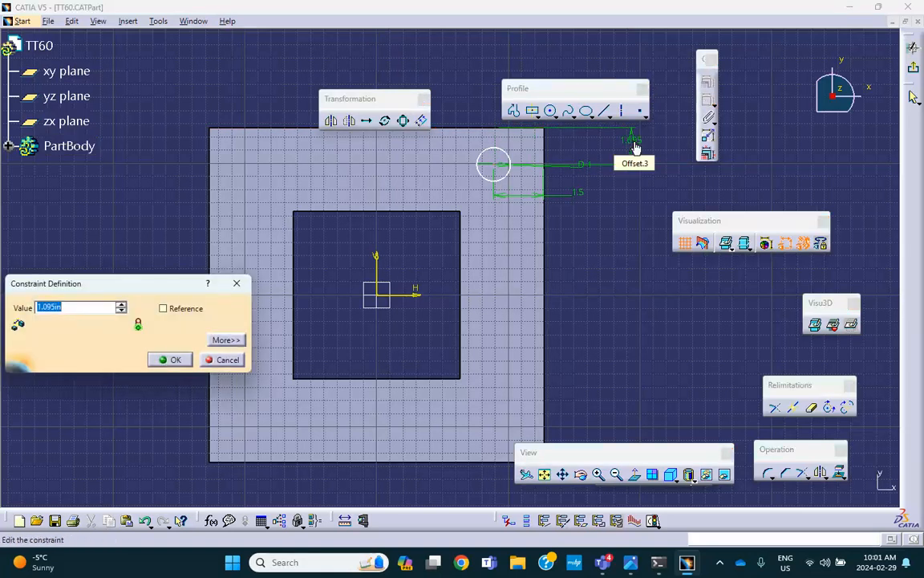
type("1.")
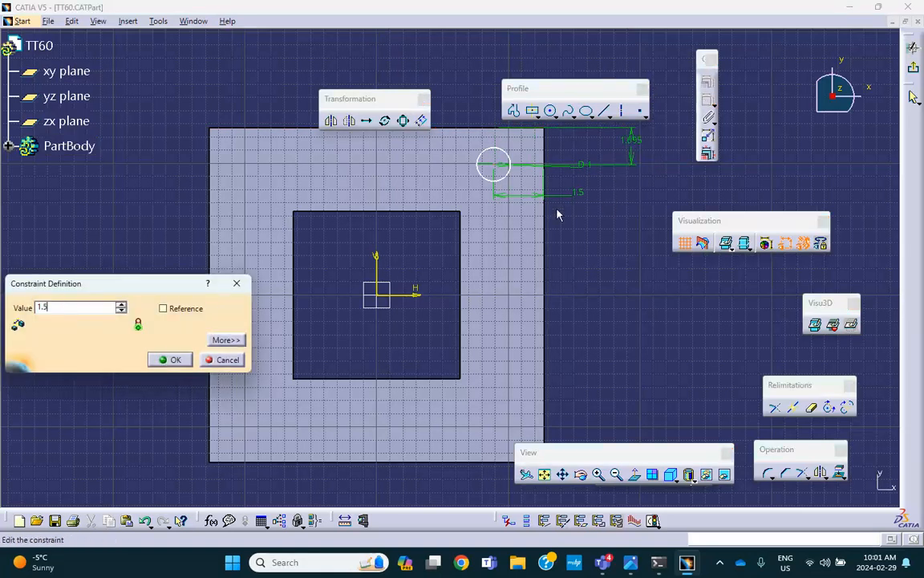
type("5")
key("Return")
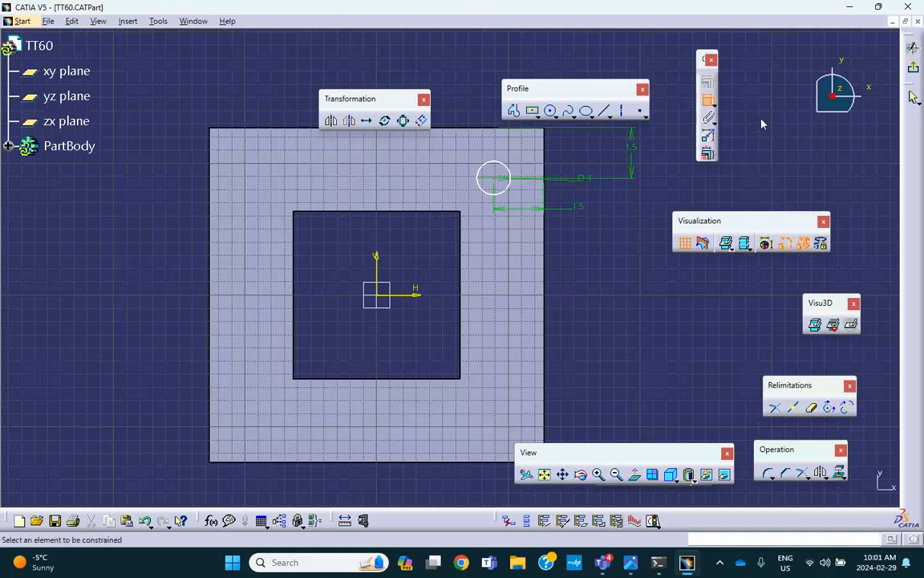
left_click(708, 101)
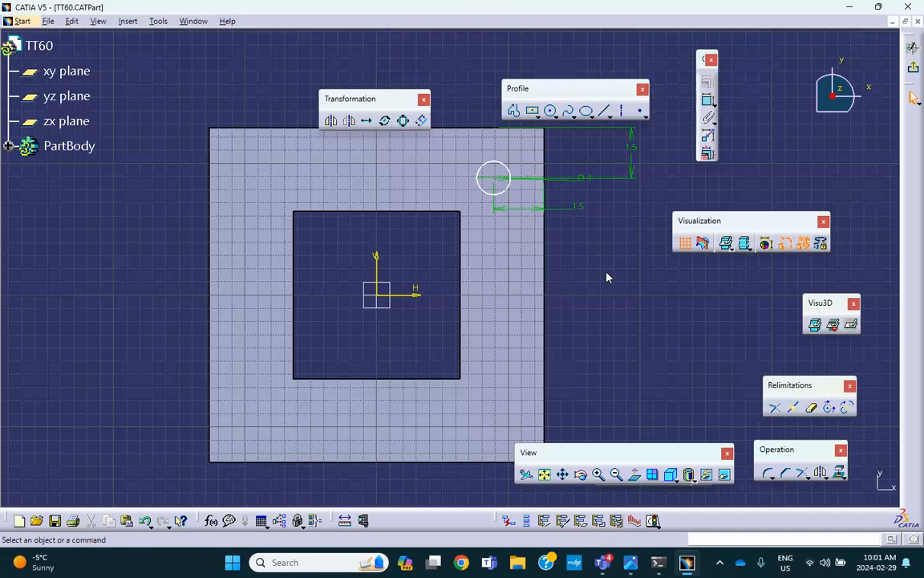
Step: Mirror the circle about the vertical sketch axis, keeping the original
left_click(69, 145)
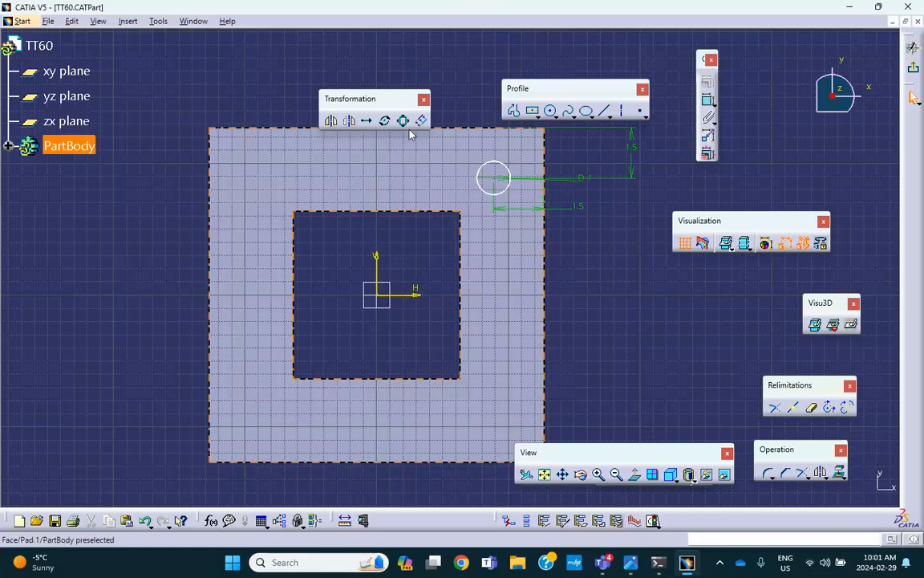
left_click(347, 120)
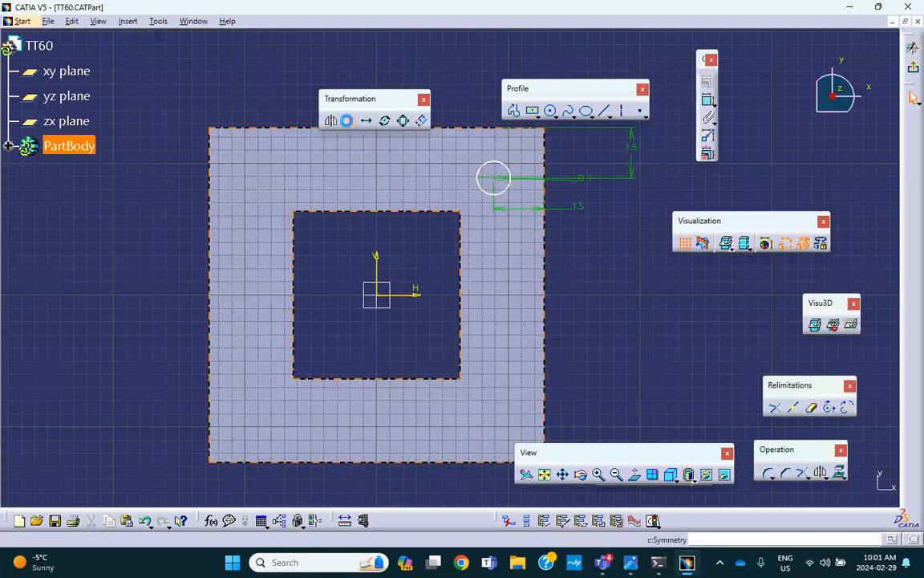
left_click(330, 121)
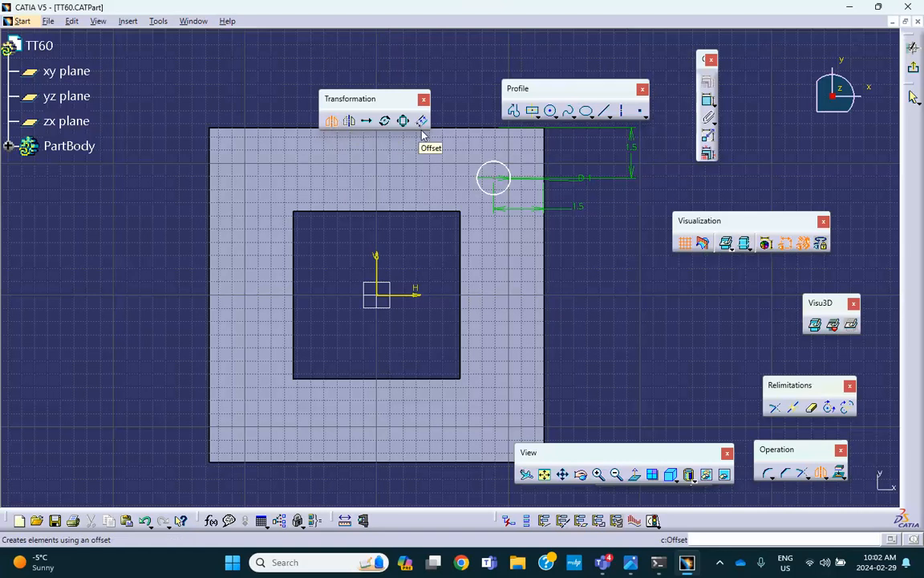
left_click(491, 168)
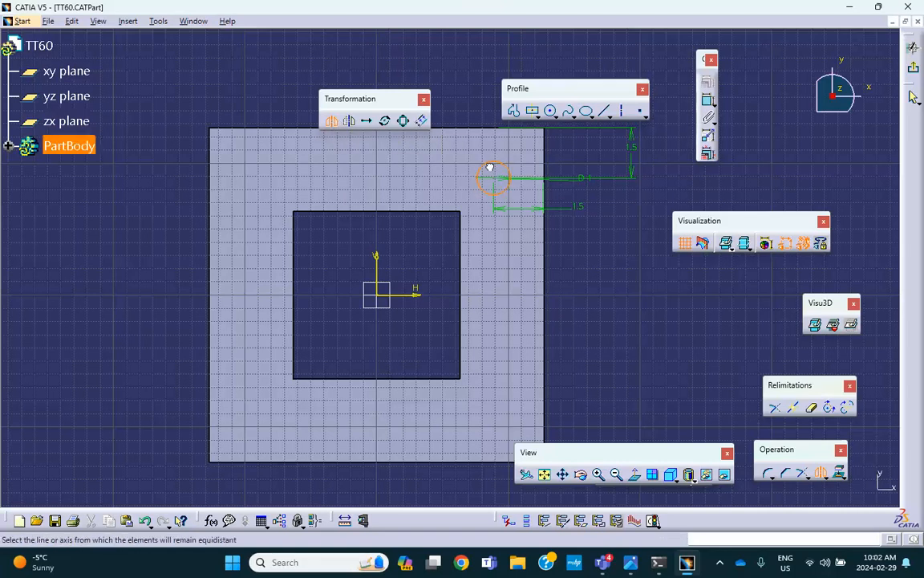
left_click(380, 259)
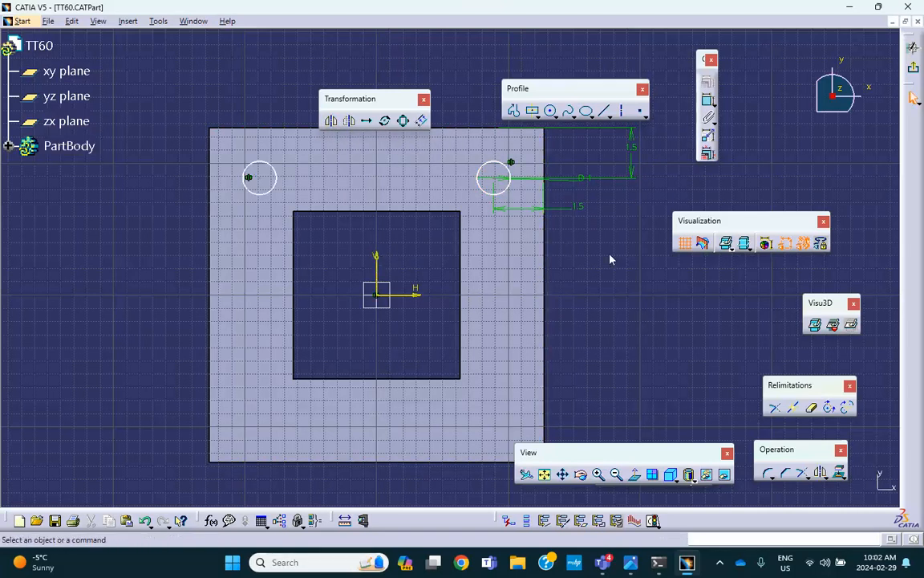
Step: Mirror the upper-left circle about the horizontal sketch axis, keeping the original
key("ctrl+a")
left_click(330, 121)
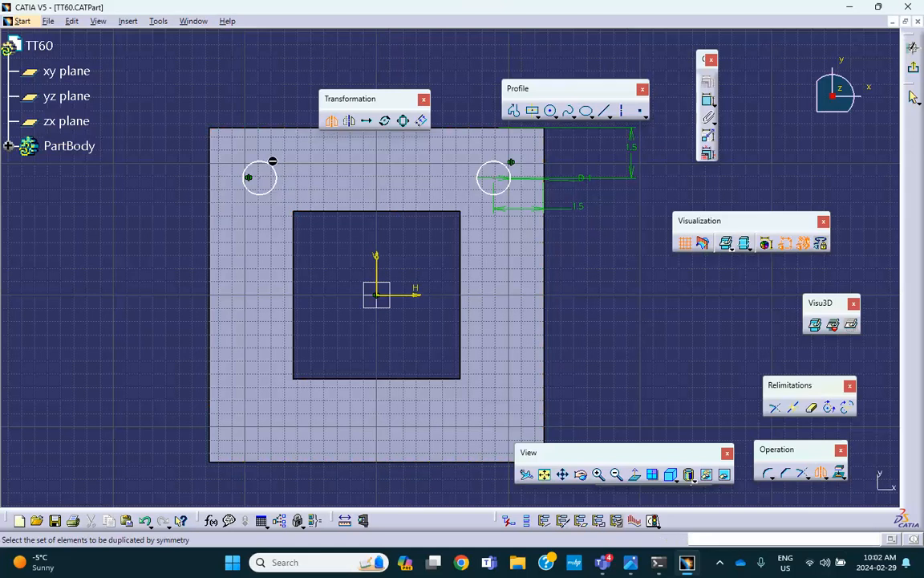
left_click(273, 167)
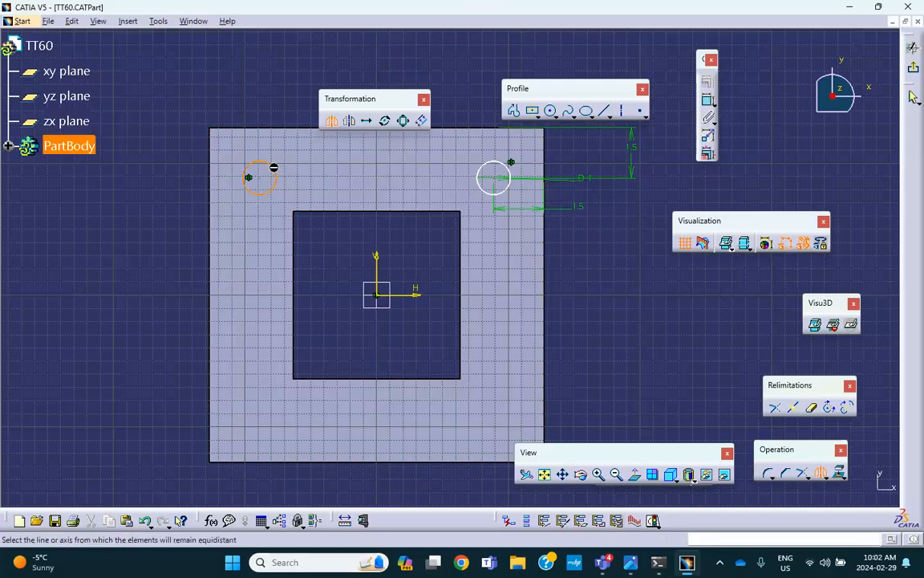
left_click(413, 295)
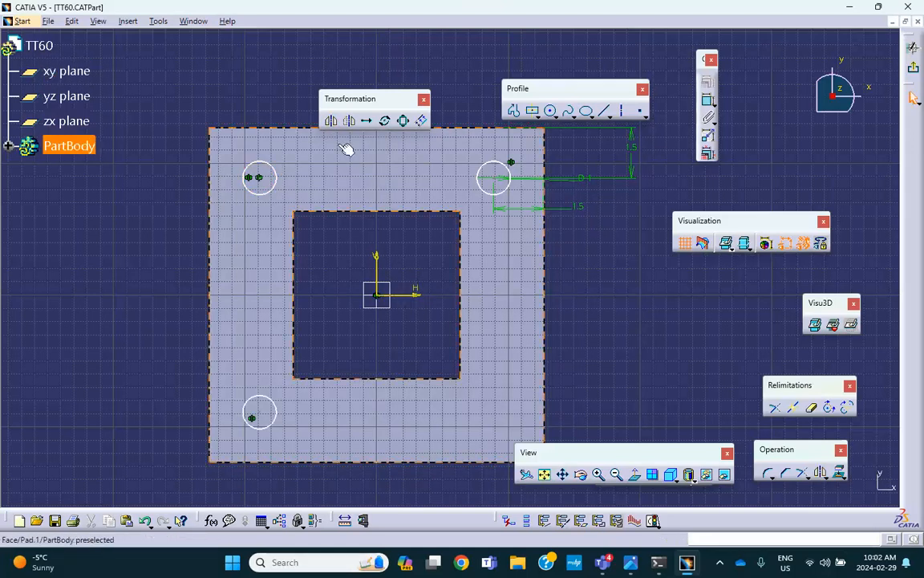
Step: Mirror the lower-left circle about the vertical sketch axis to place a circle near the plate's lower-right corner
left_click(331, 120)
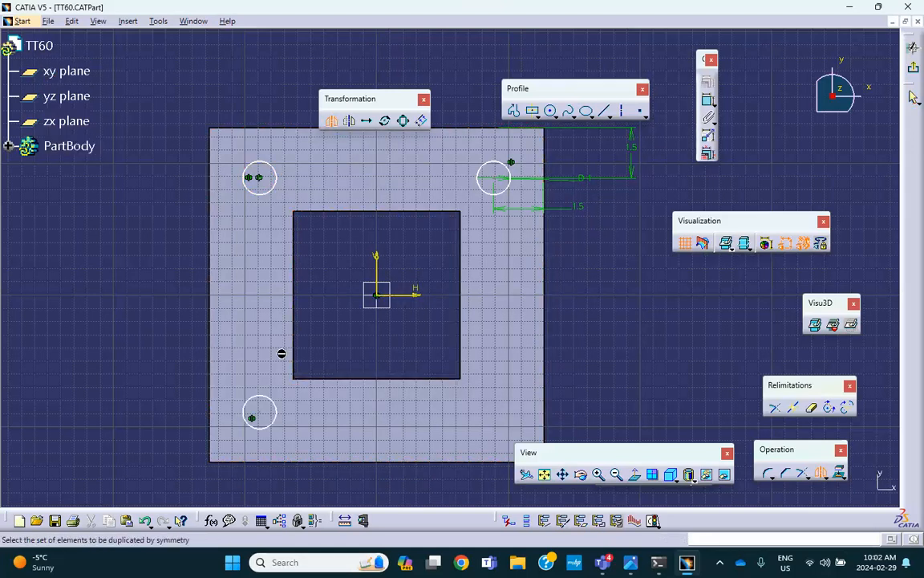
left_click(274, 407)
left_click(376, 257)
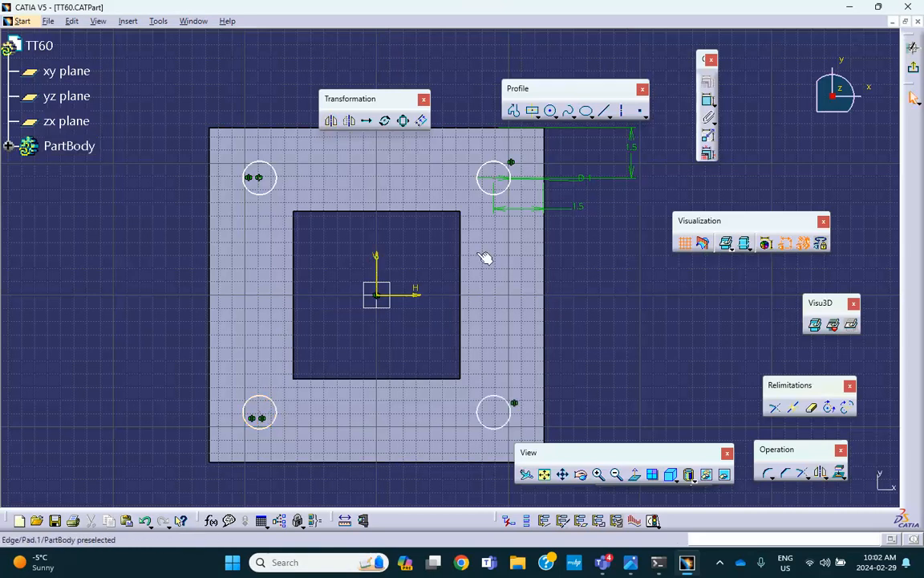
Step: Finish the sketch and pad the four circles 2 in upward from the plate's top face
left_click(914, 69)
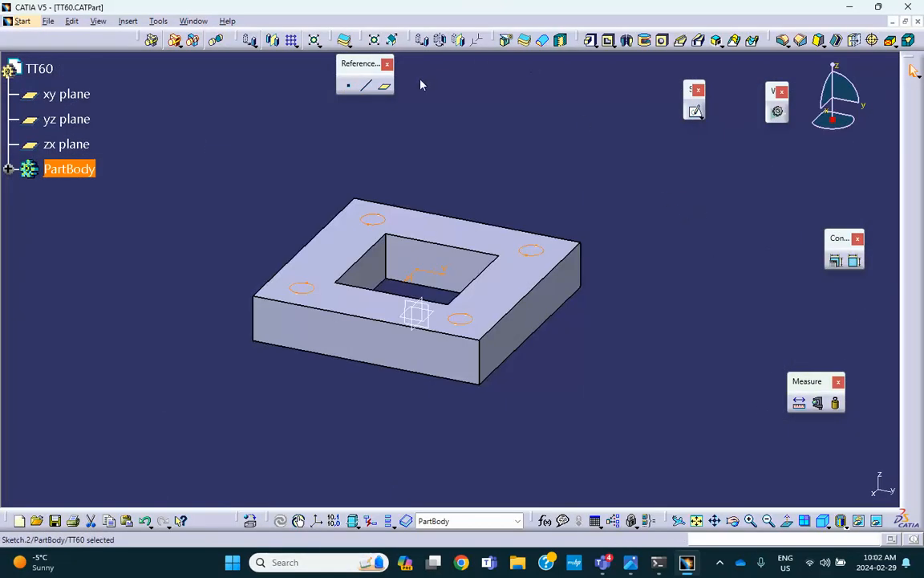
left_click(591, 40)
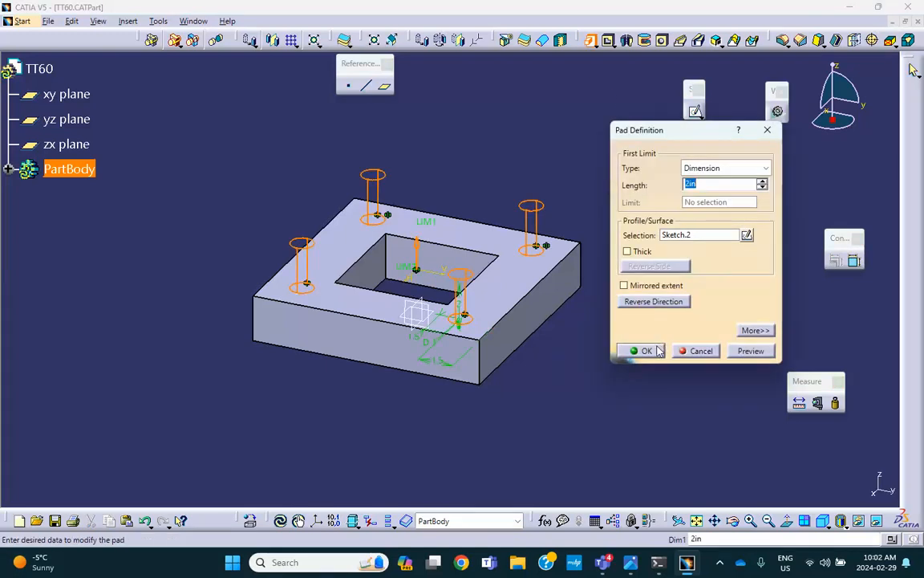
left_click(647, 350)
middle_click_drag(568, 160, 482, 176)
left_click(481, 176)
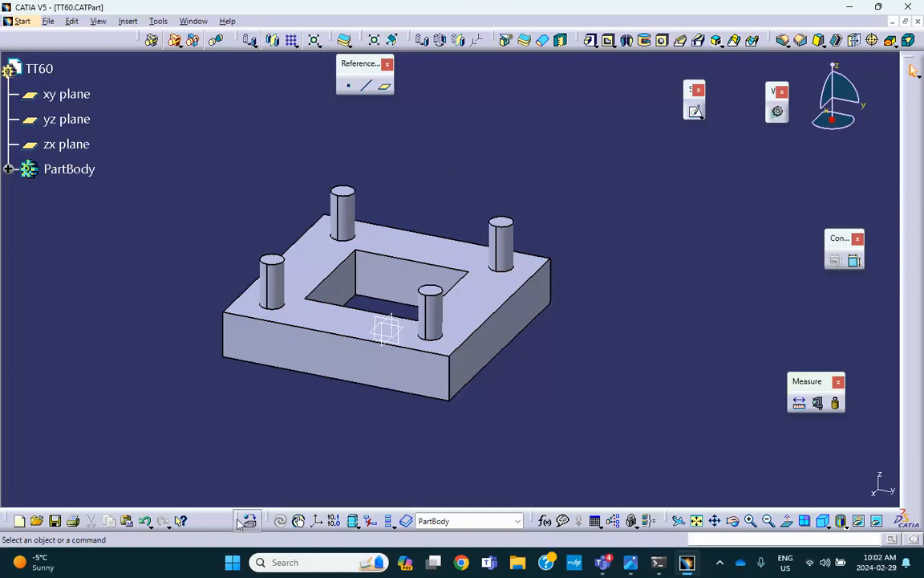
Step: Apply Steel from the Metal materials to the TT60 part and save the part file
left_click_drag(644, 213, 679, 204)
left_click(678, 197)
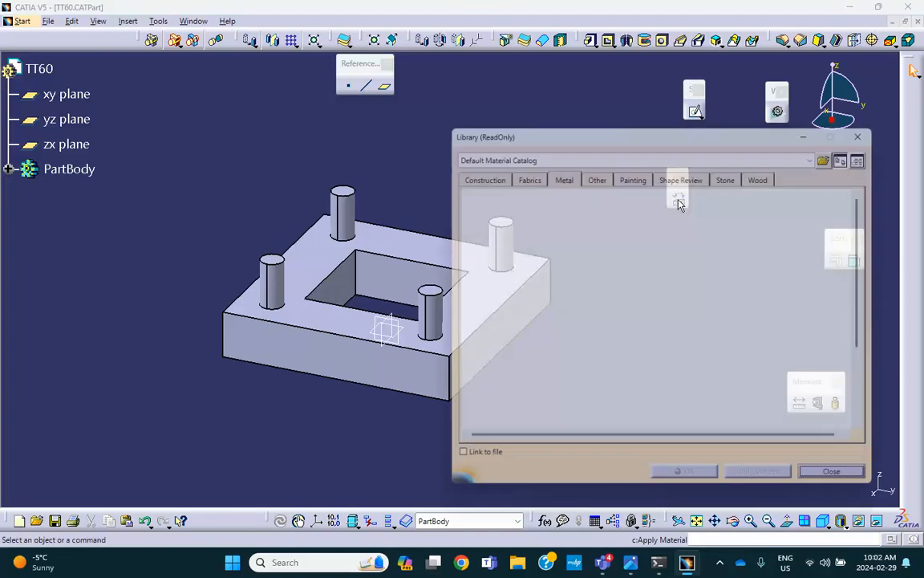
scroll(514, 205, "down", 2)
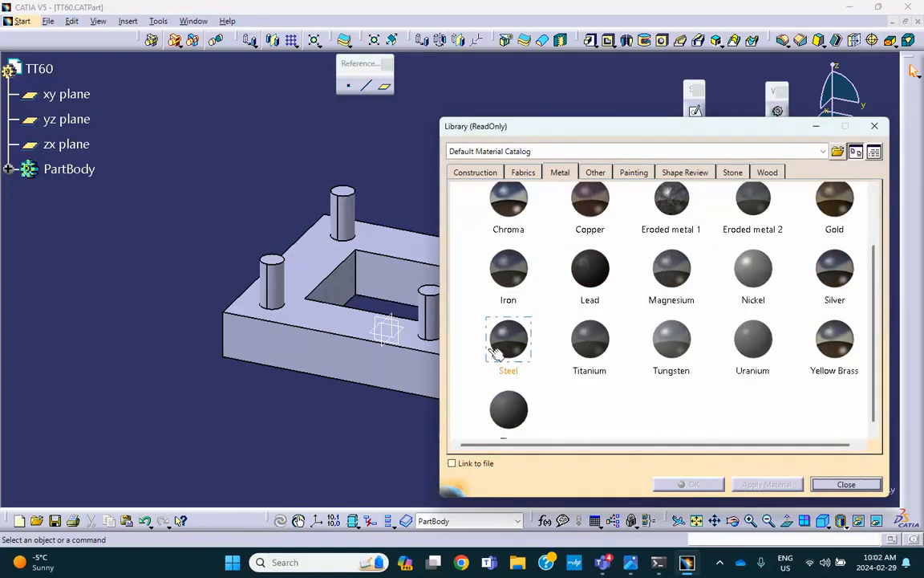
left_click(39, 69)
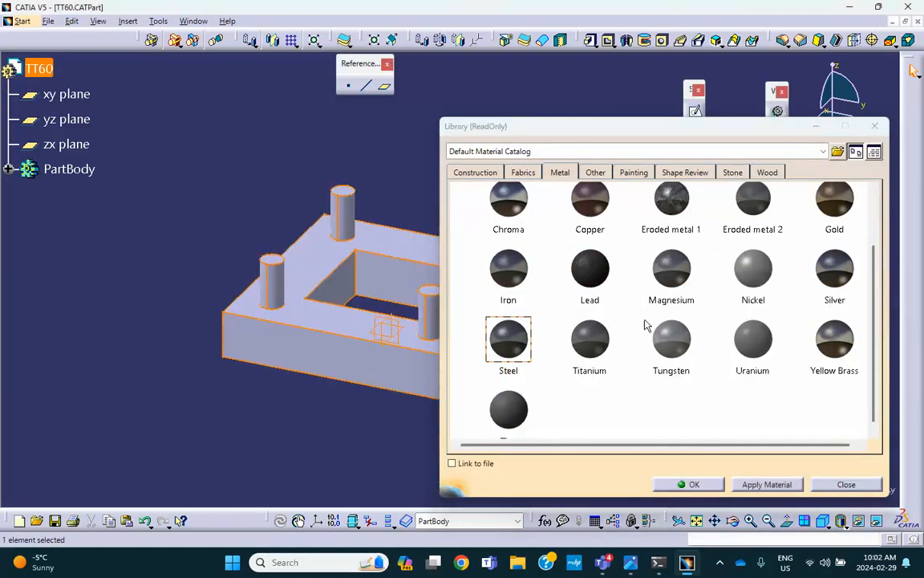
left_click(689, 485)
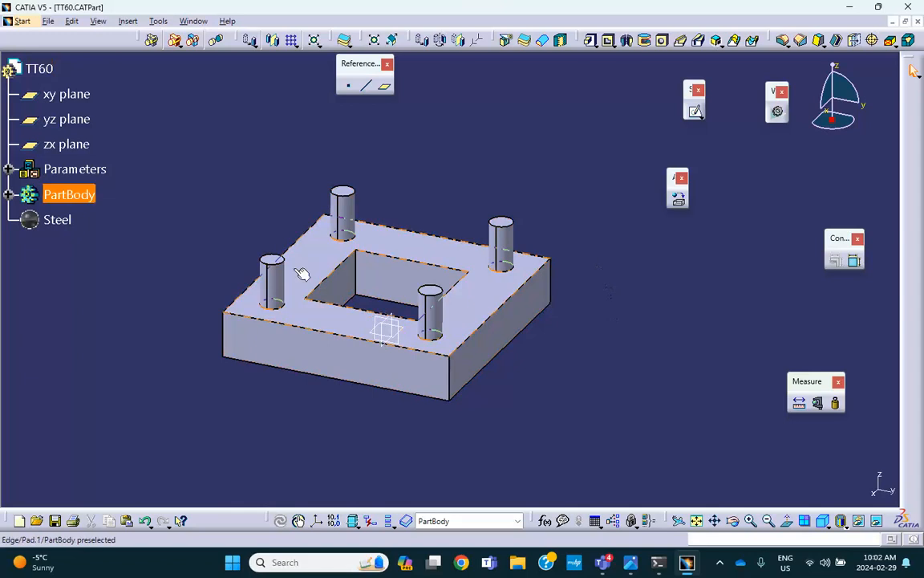
middle_click_drag(337, 199, 379, 138)
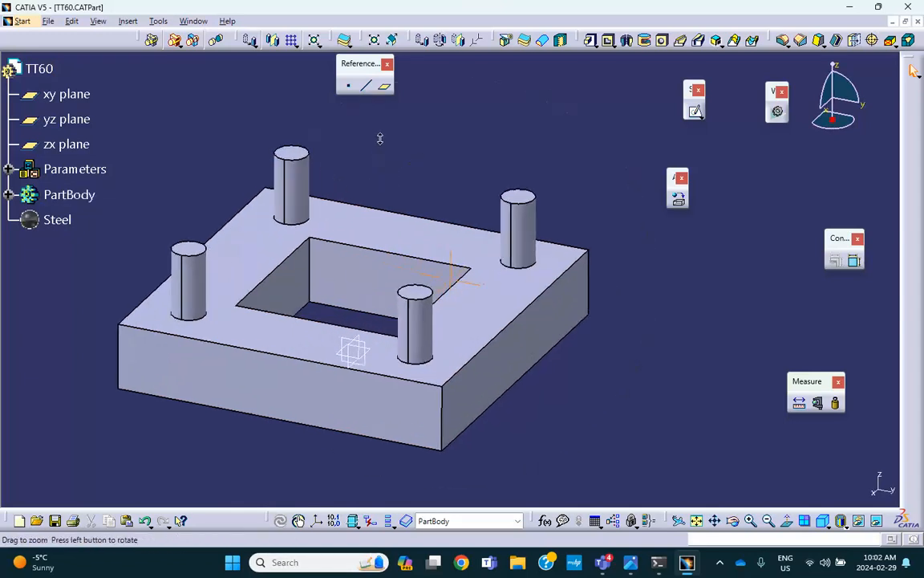
left_click(55, 525)
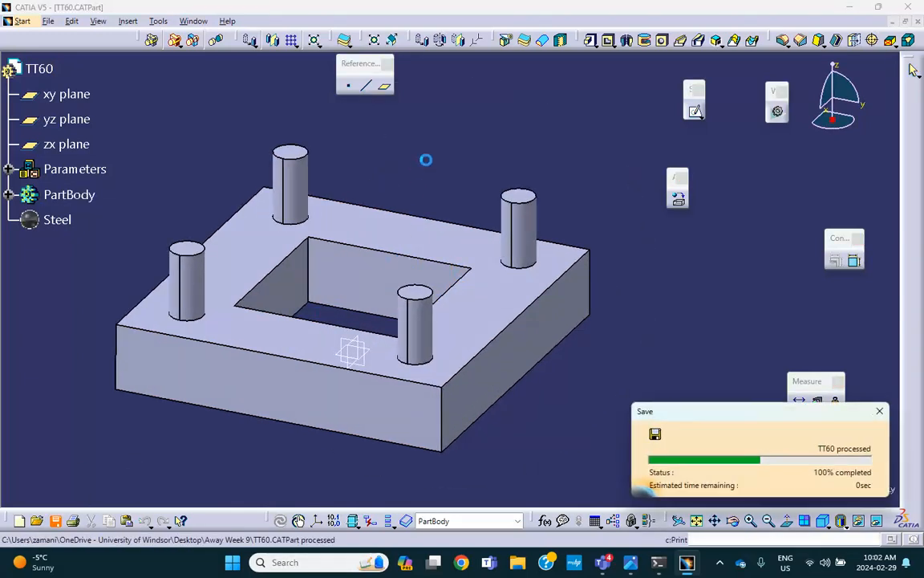
Step: Switch to the Generative Structural Analysis workbench and create a new Static Analysis case for TT60
left_click(21, 22)
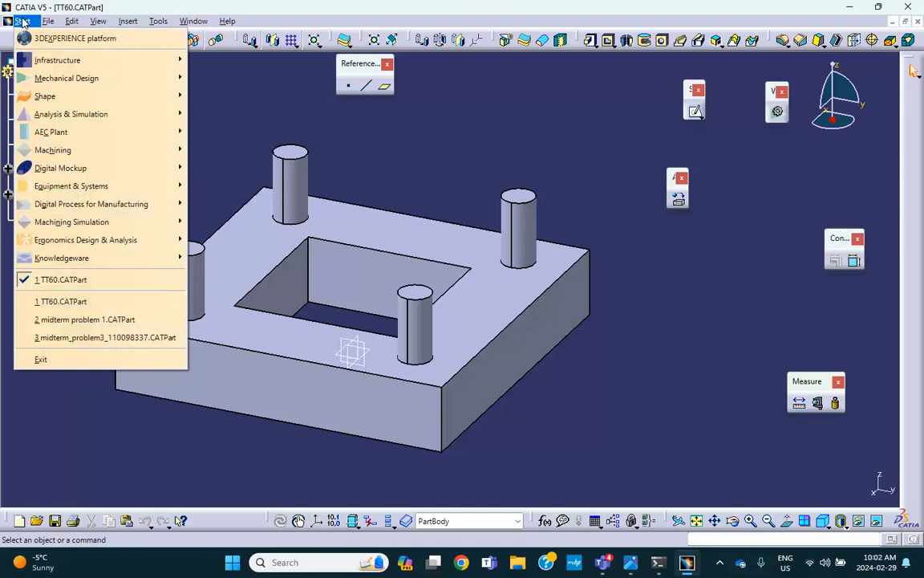
mouse_move(59, 112)
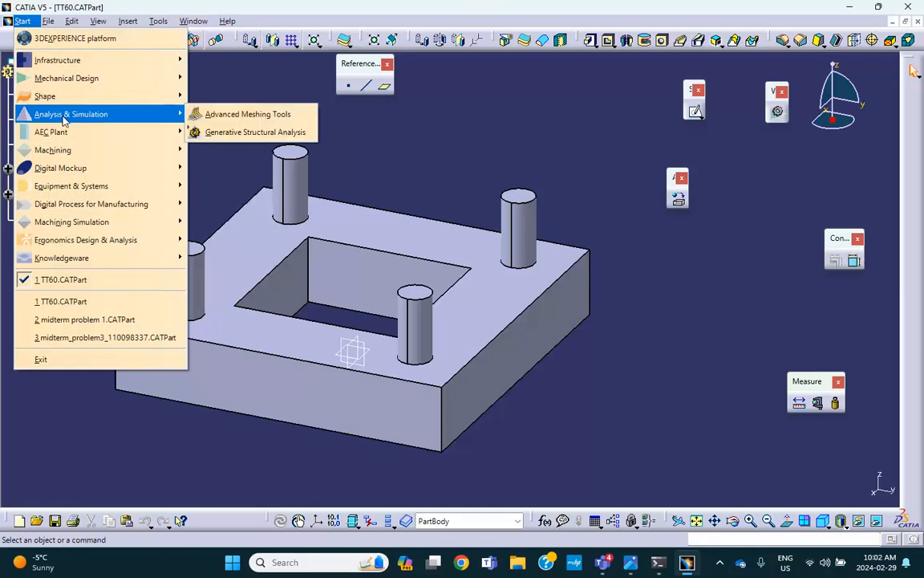
left_click(228, 137)
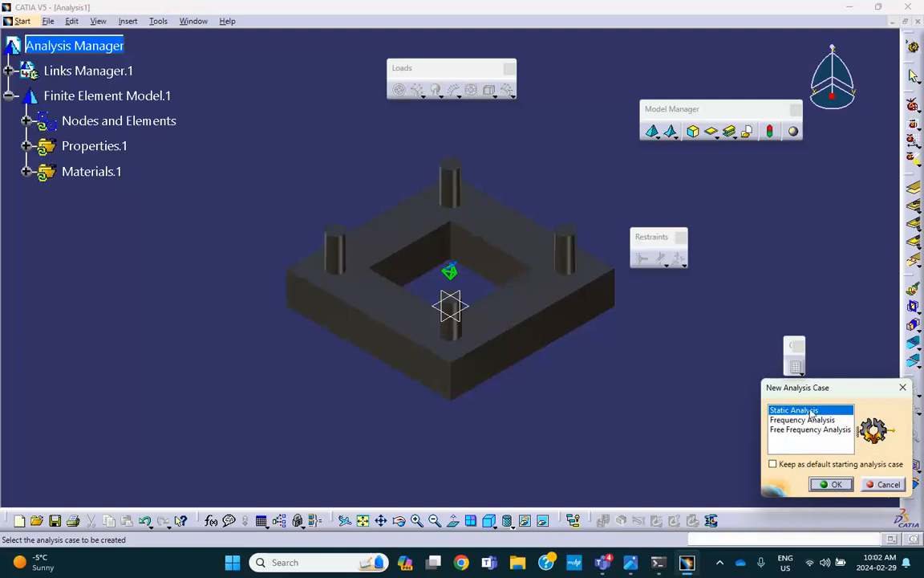
left_click(833, 484)
Step: Display the model in Shading with Edges without Smooth Edges mode
middle_click_drag(480, 274, 454, 207)
middle_click_drag(401, 268, 391, 249)
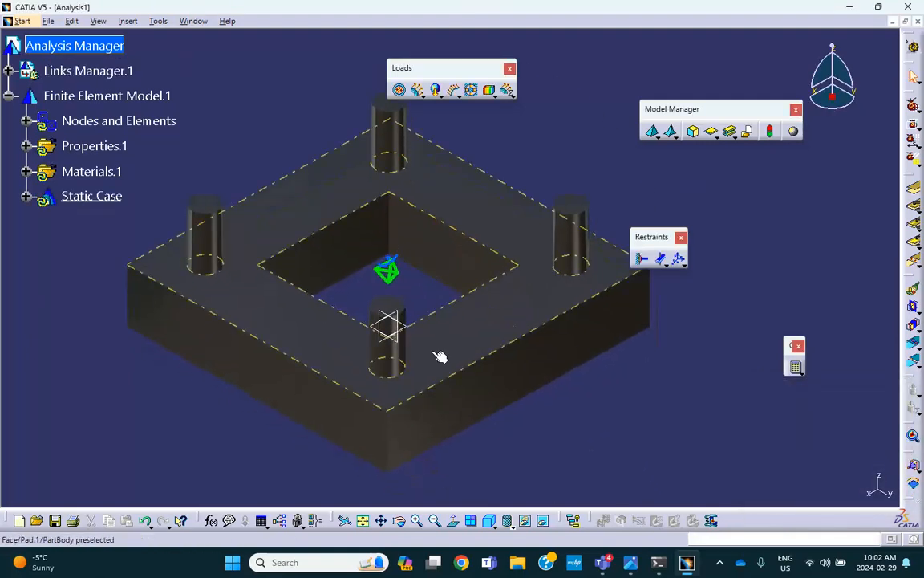
left_click(511, 522)
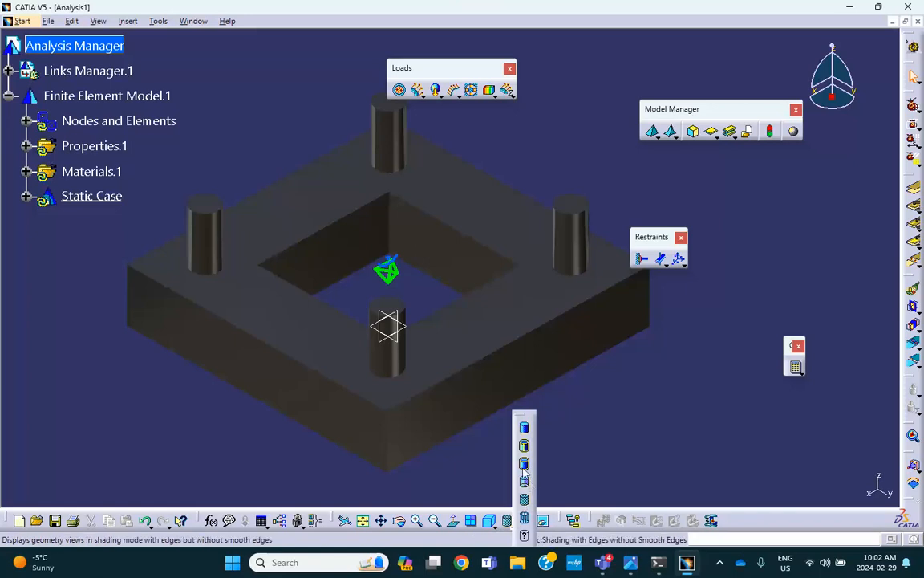
left_click(525, 464)
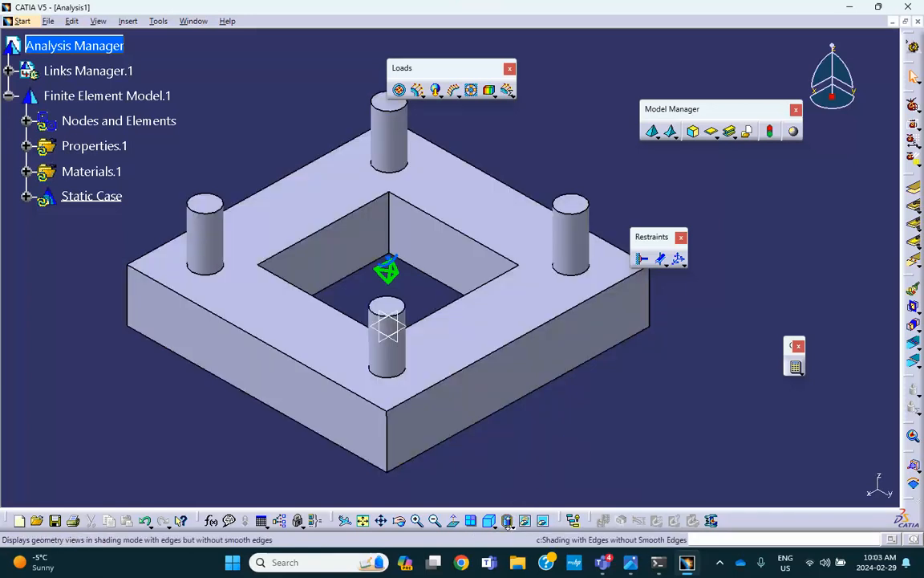
Step: Generate a mesh visualization from Nodes and Elements and inspect the tetrahedral mesh on the plate and legs
middle_click_drag(551, 422, 536, 419)
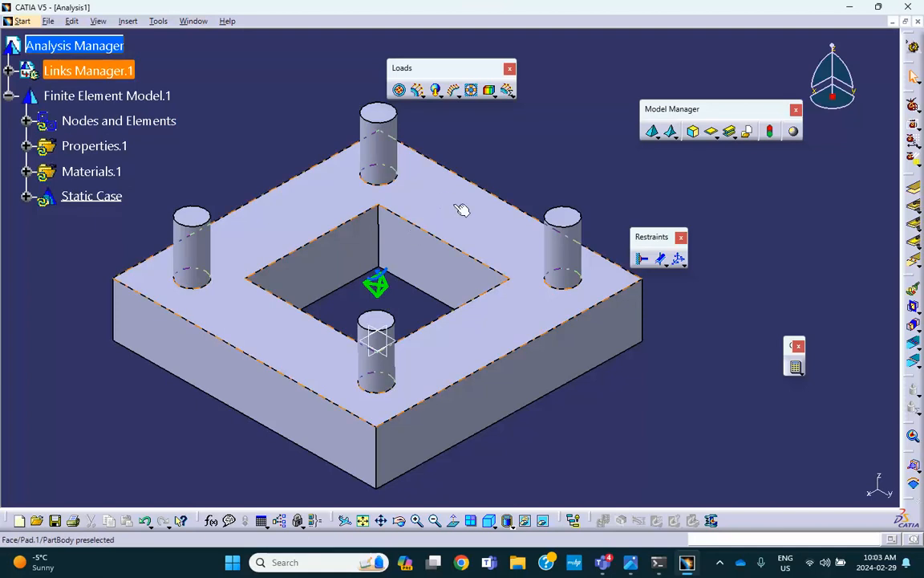
middle_click_drag(384, 293, 430, 320)
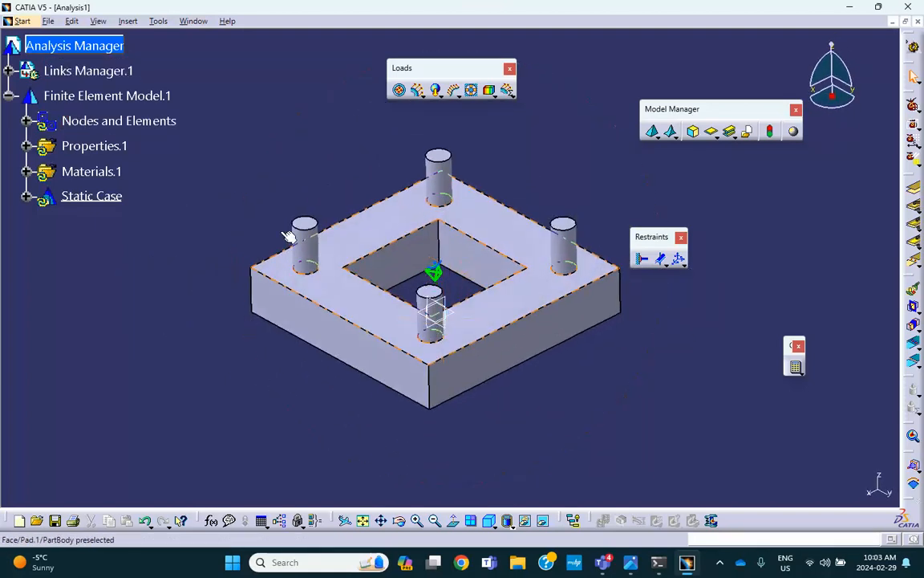
left_click(26, 120)
right_click(74, 122)
left_click(123, 356)
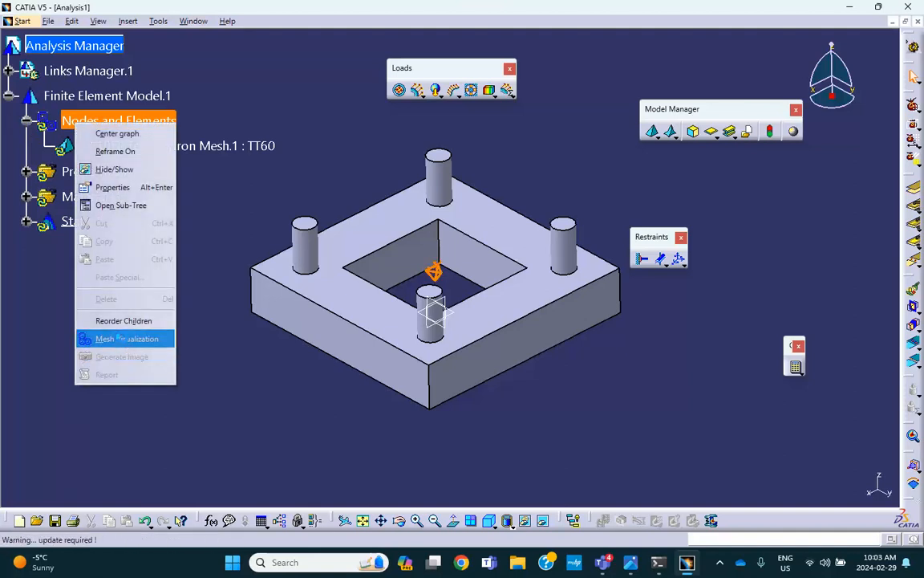
left_click(464, 310)
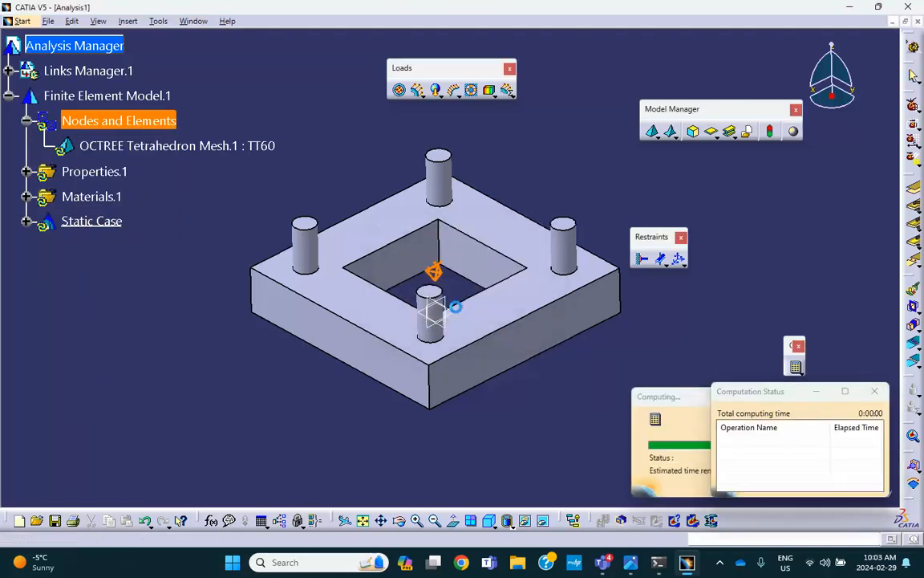
middle_click_drag(455, 309, 423, 314)
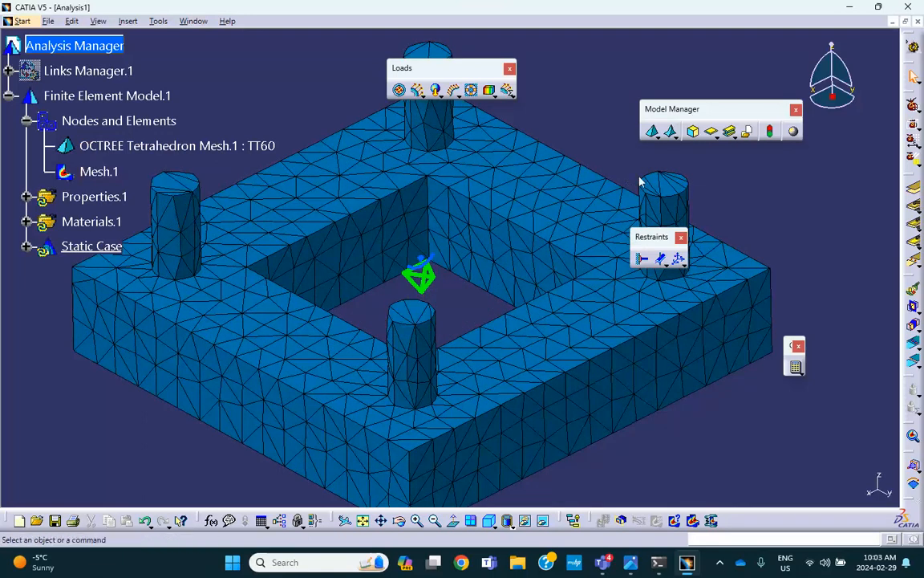
middle_click_drag(507, 185, 490, 425)
middle_click_drag(541, 353, 523, 174)
mouse_move(282, 212)
middle_mouse_down()
mouse_move(306, 188)
mouse_move(291, 215)
middle_mouse_up()
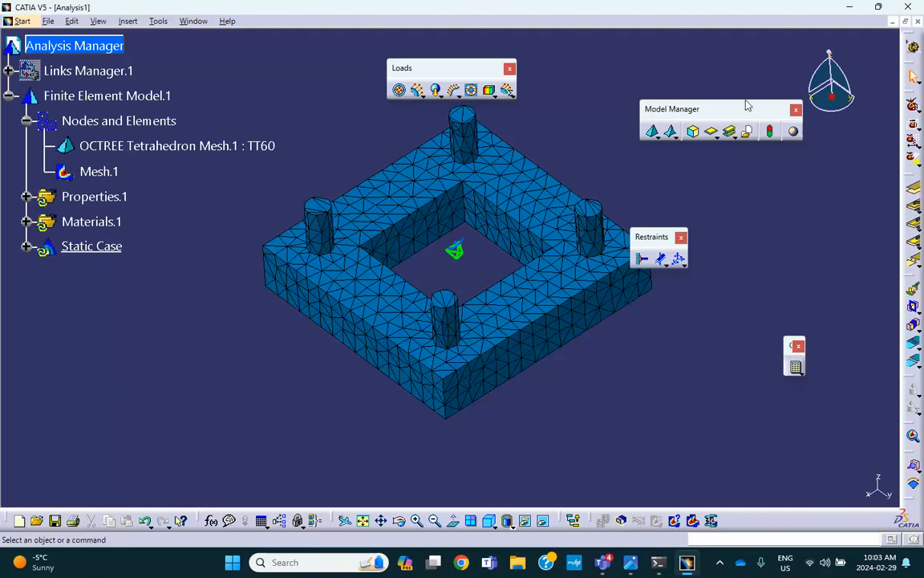
Step: Keep the mesh specification commands open as a floating palette and deactivate the Mesh.1 display
left_click_drag(719, 252, 720, 254)
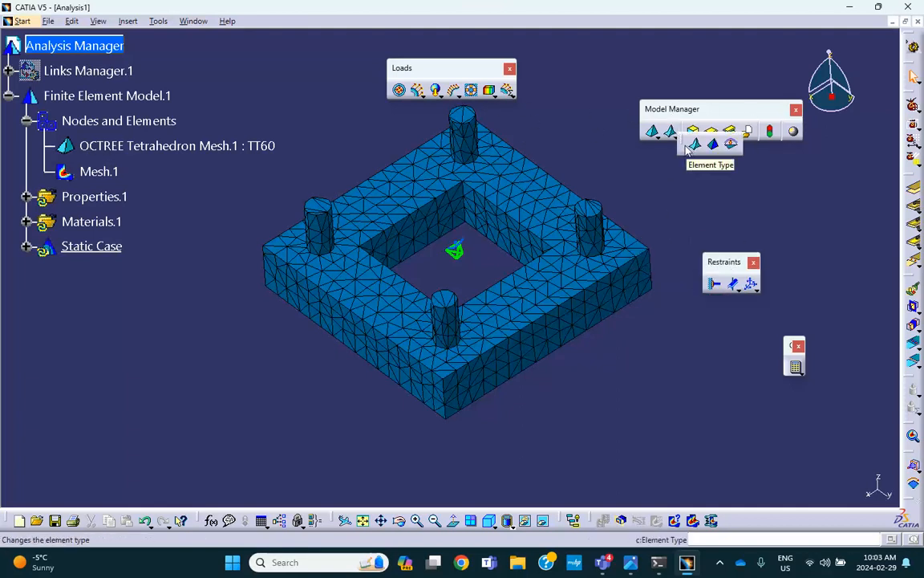
left_click_drag(678, 137, 688, 184)
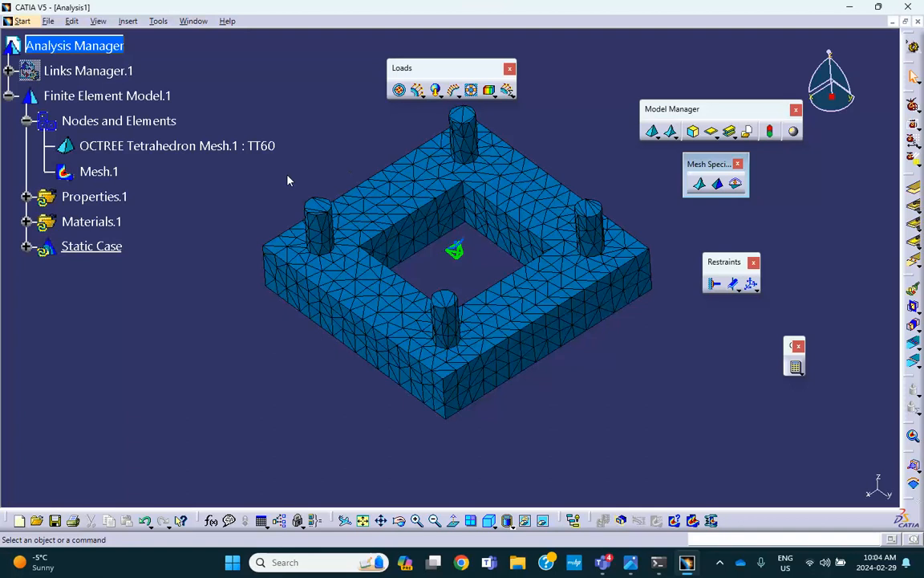
double_click(102, 171)
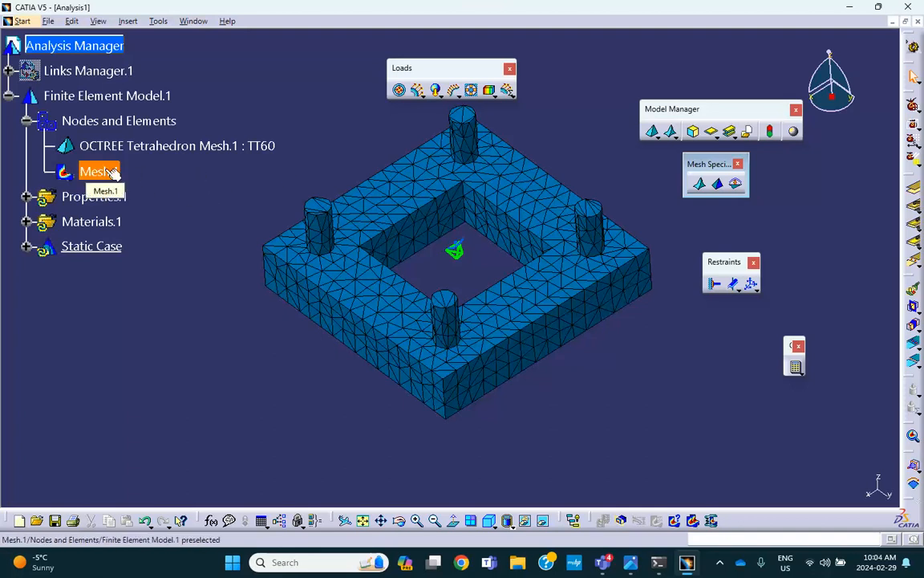
right_click(113, 174)
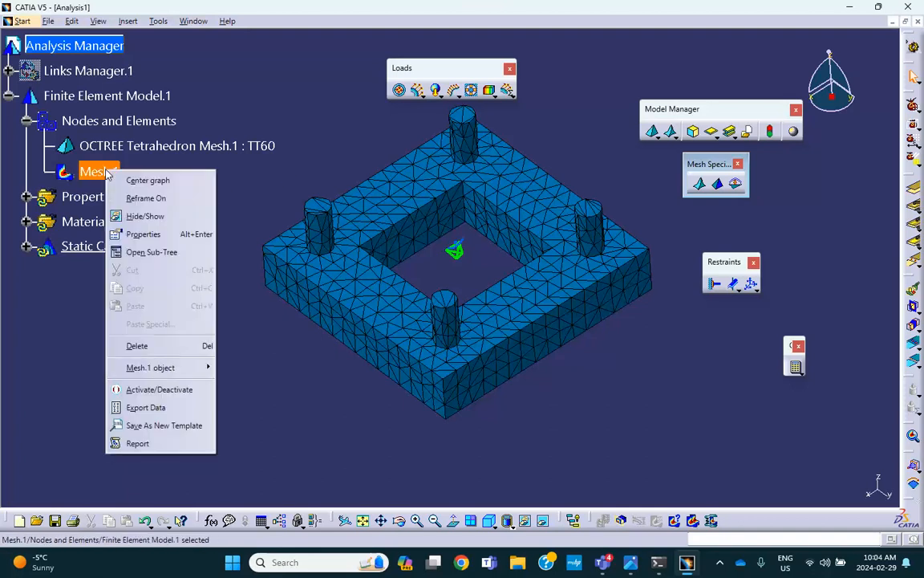
left_click(137, 390)
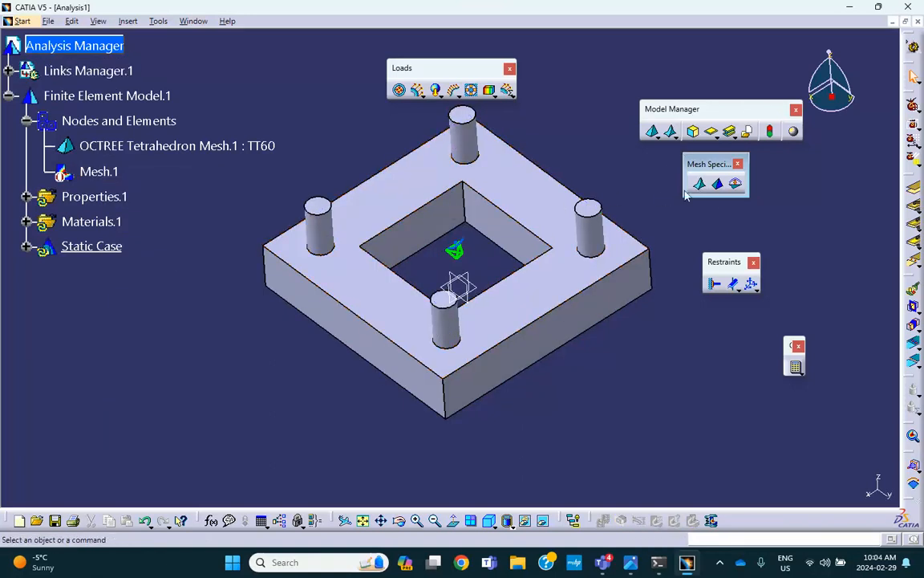
Step: Start a Local Mesh Size and select the cylindrical faces of all four legs as its supports
left_click(719, 186)
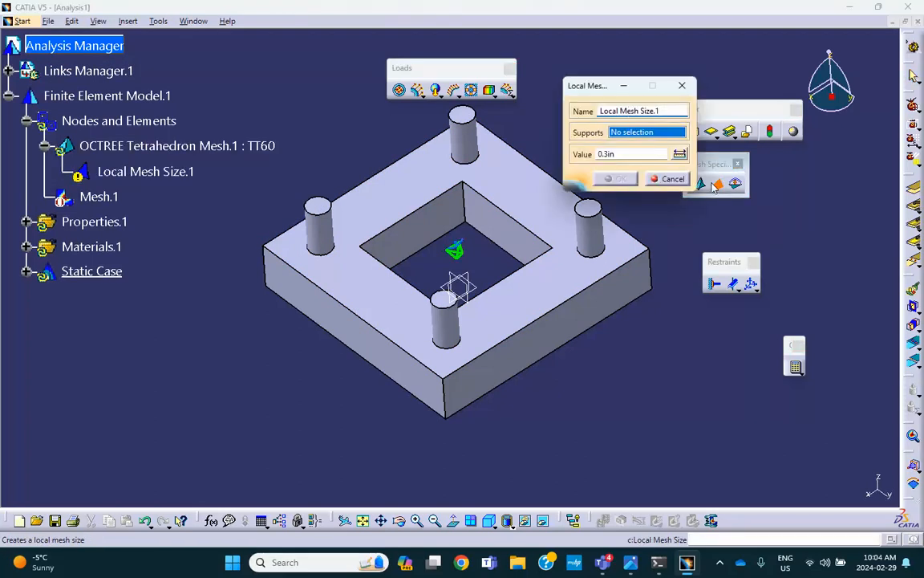
left_click_drag(591, 88, 634, 79)
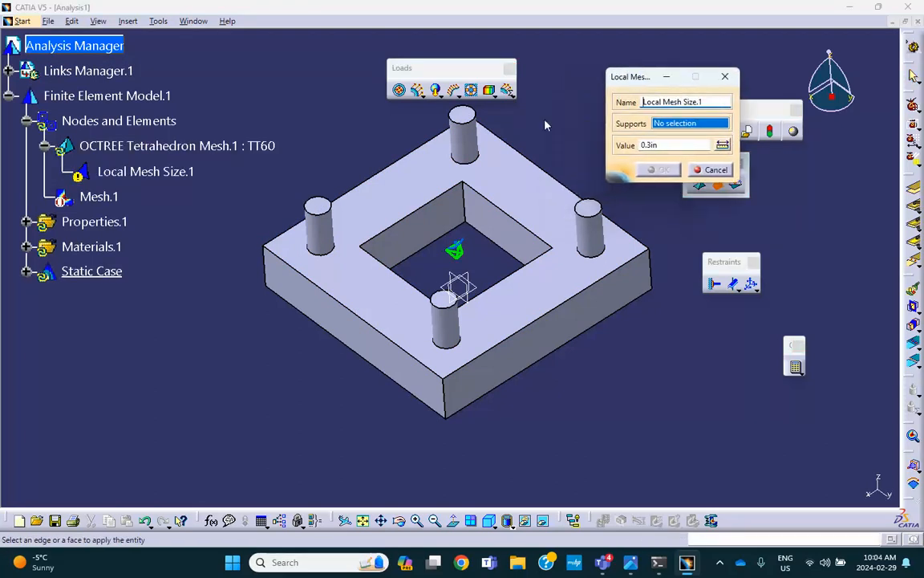
left_click(471, 145)
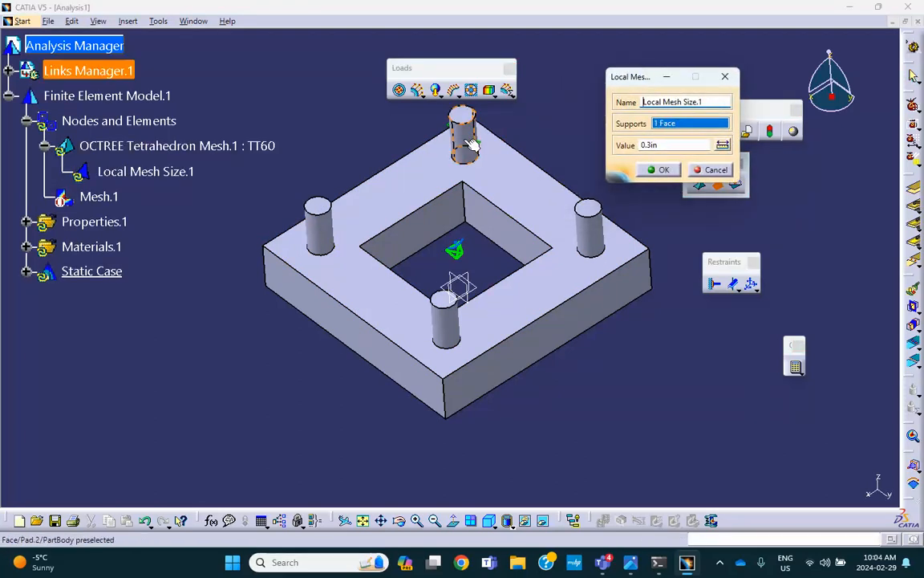
left_click(586, 229)
left_click(440, 312)
left_click(318, 215)
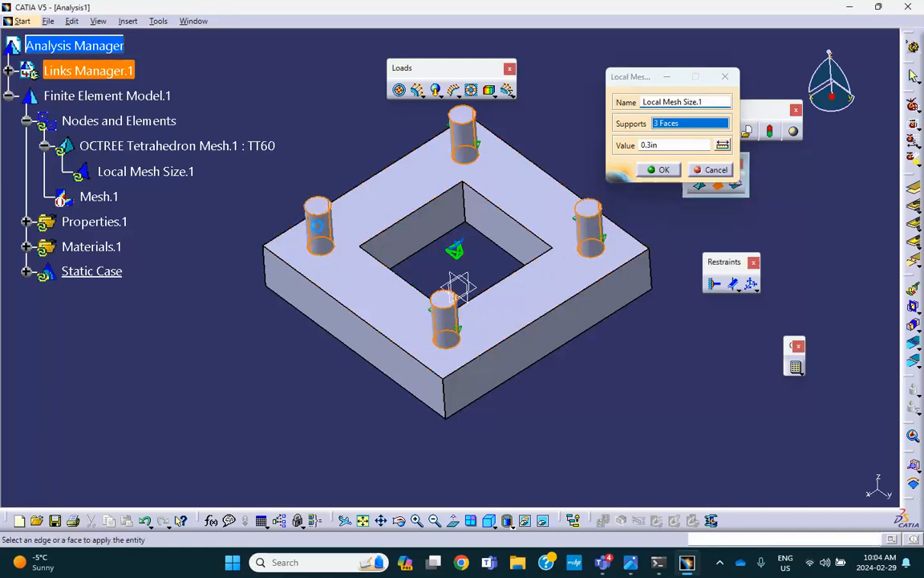
Step: Try to enter a different value for the local mesh size
left_click_drag(651, 146, 575, 145)
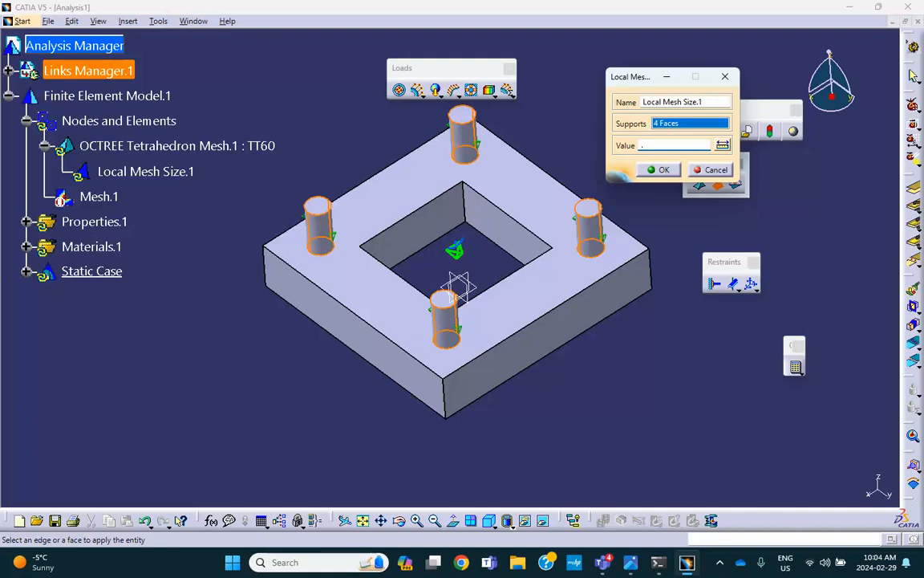
middle_click_drag(526, 201, 466, 228)
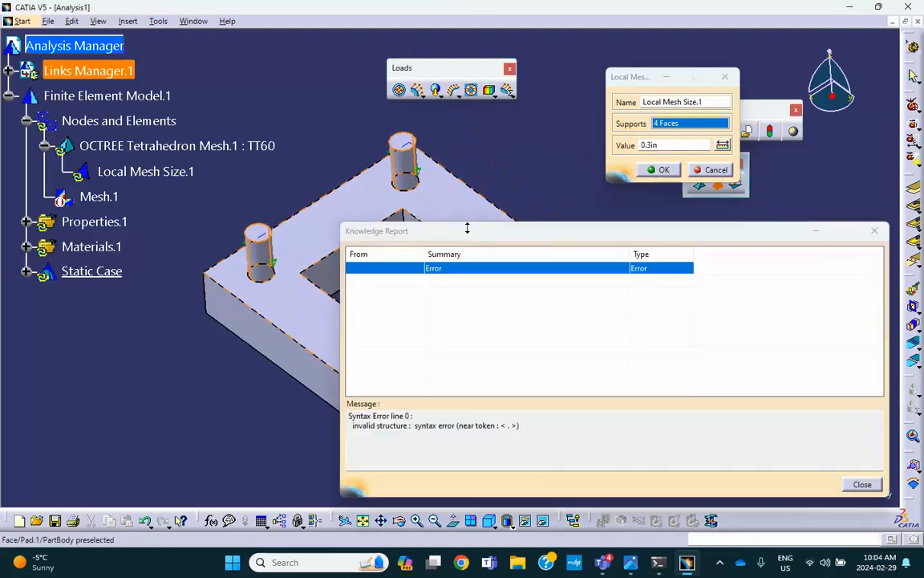
left_click(861, 484)
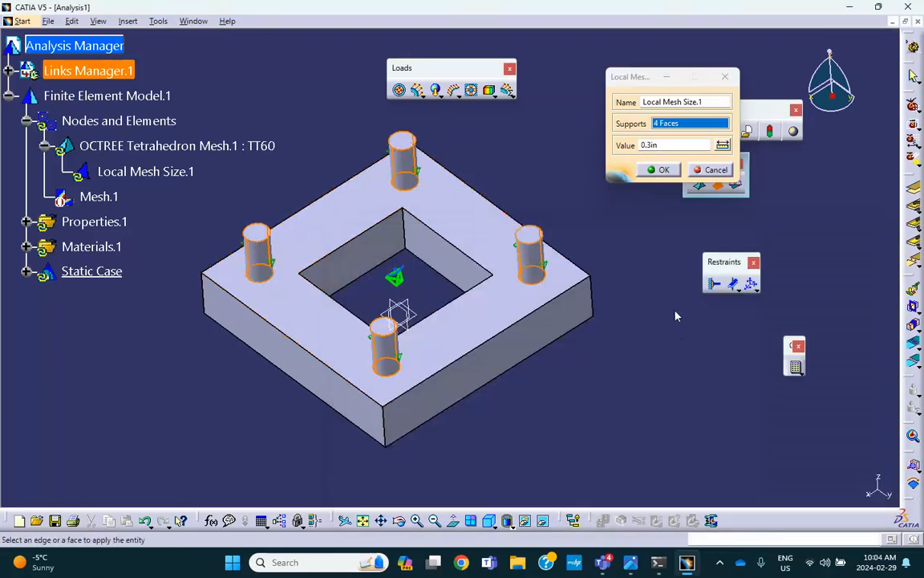
Step: Create the local mesh size on the four leg faces with a value of 0.3 in
middle_click_drag(675, 313, 615, 217)
middle_click_drag(588, 239, 478, 213)
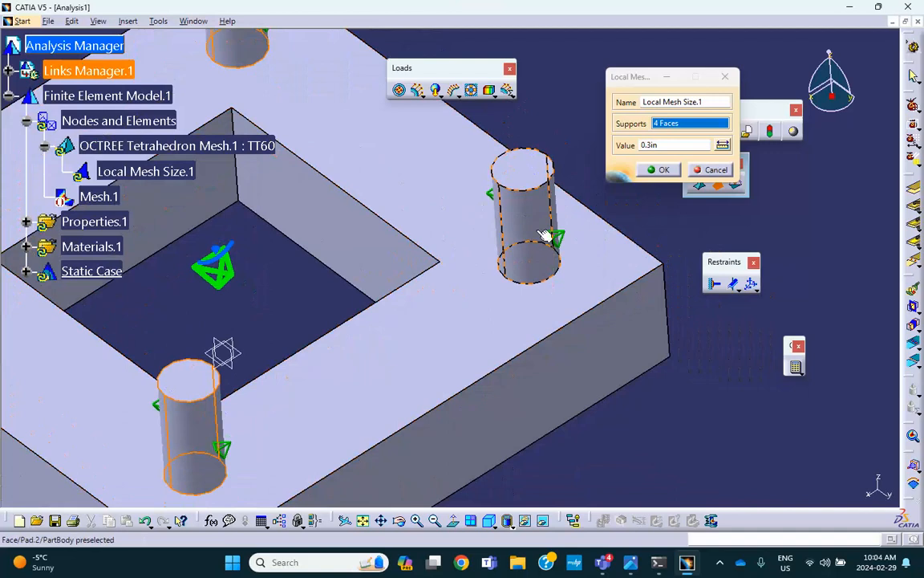
middle_click_drag(421, 237, 565, 246)
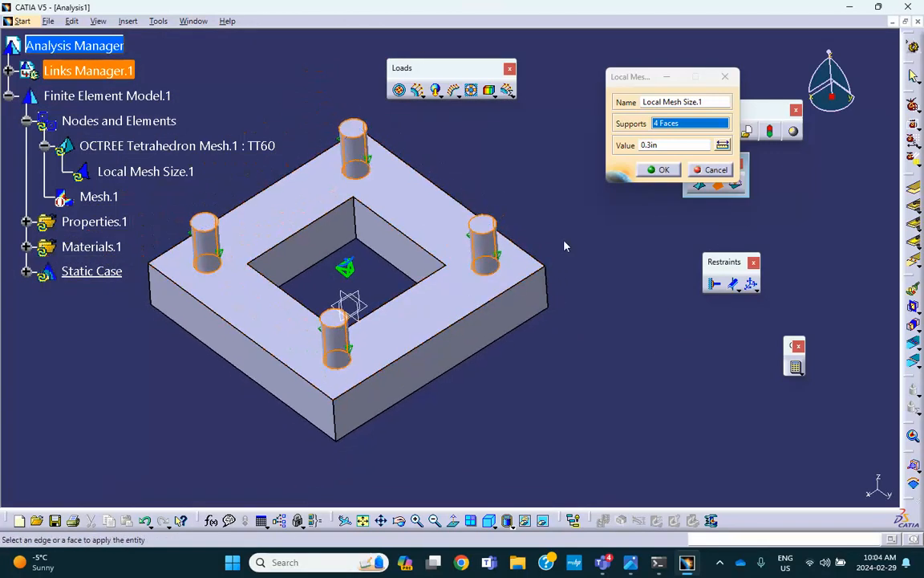
left_click(663, 171)
Step: Activate the Mesh.1 display, accept the mesh update, and examine the refined mesh around the legs
middle_click_drag(419, 227, 444, 215)
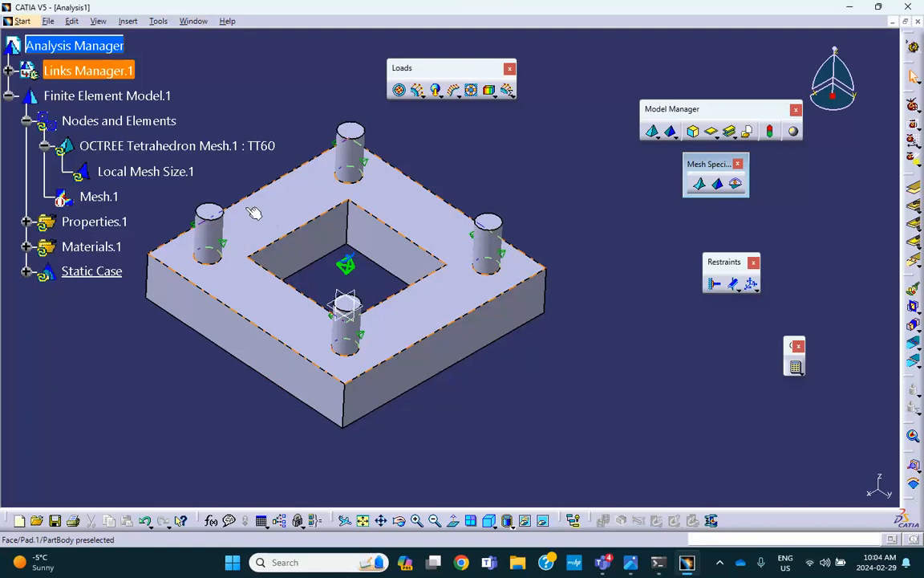
right_click(142, 151)
left_click(77, 361)
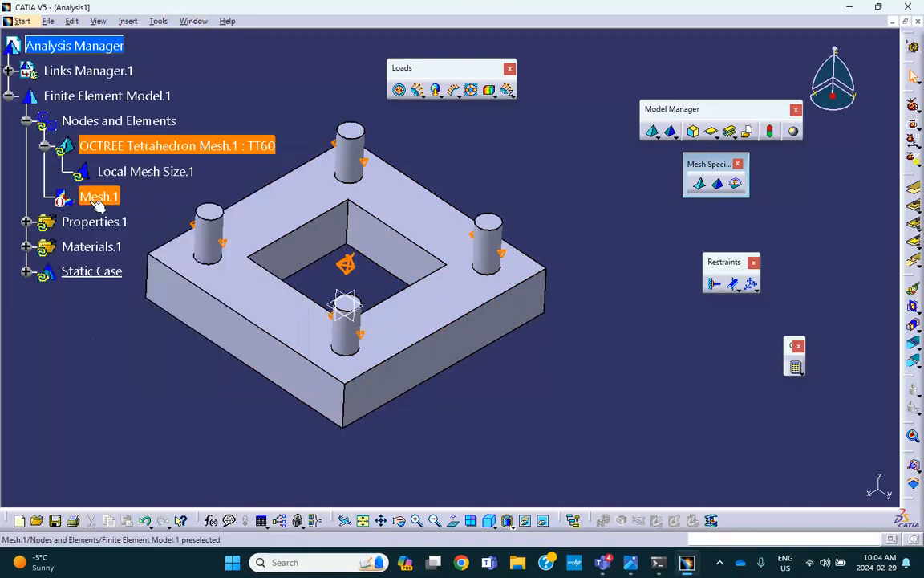
right_click(94, 199)
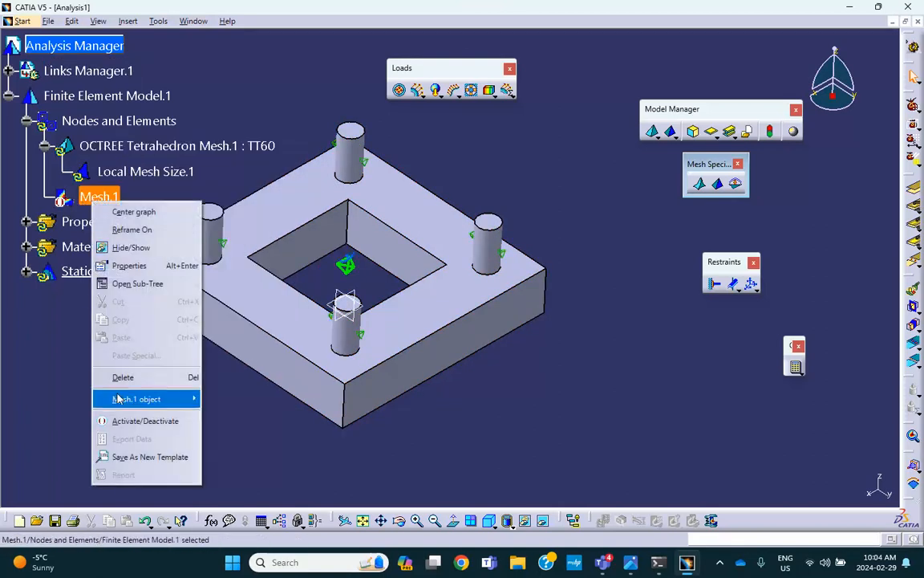
left_click(121, 420)
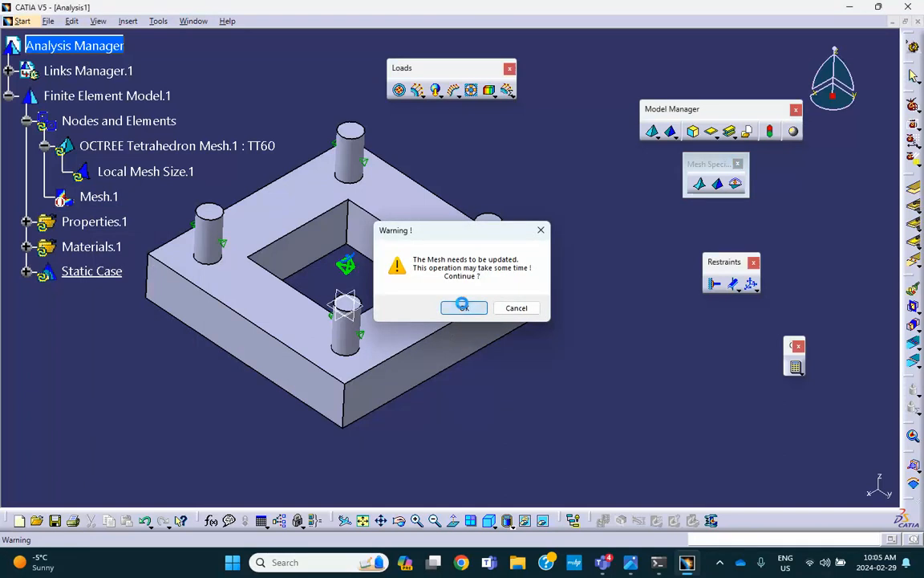
left_click(463, 307)
middle_click_drag(382, 270, 387, 185)
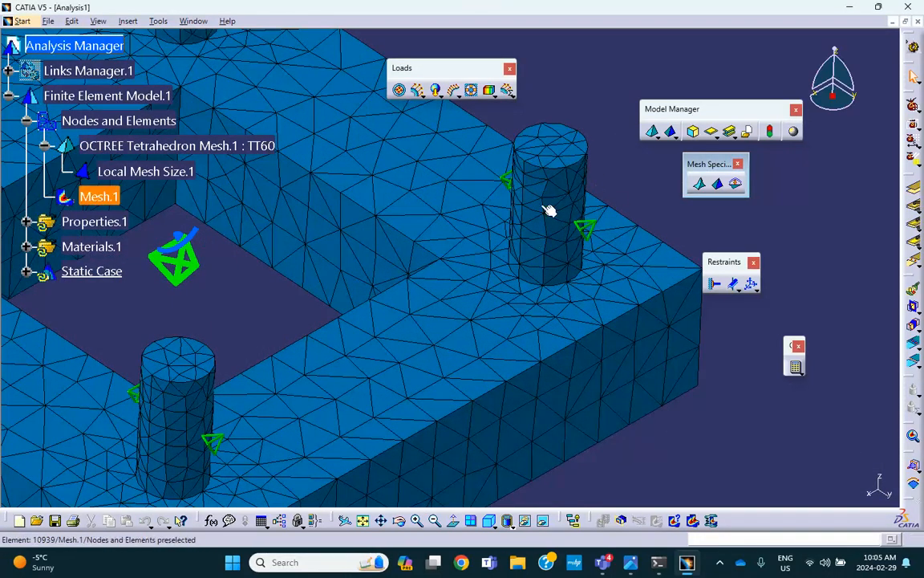
middle_click_drag(474, 185, 482, 313)
Step: Deactivate the Mesh.1 display to return to the plain part geometry
right_click(103, 199)
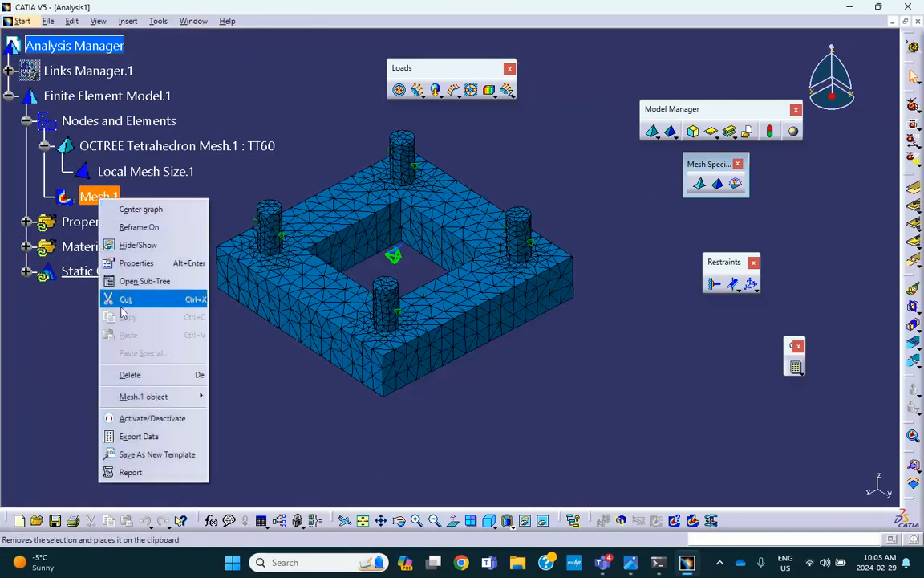
left_click(150, 418)
middle_click_drag(209, 374, 249, 373)
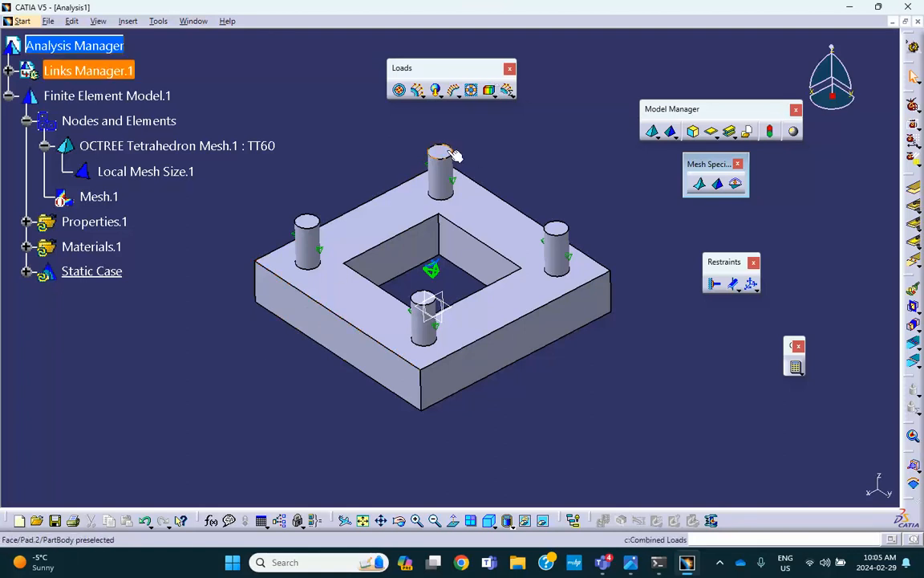
Step: Line up the floating Model Manager, Restraints, Loads and Compute toolbars in one row above the model
left_click_drag(460, 77, 500, 85)
left_click_drag(659, 109, 266, 58)
left_click_drag(474, 87, 646, 77)
left_click_drag(715, 258, 717, 265)
left_click_drag(426, 58, 427, 58)
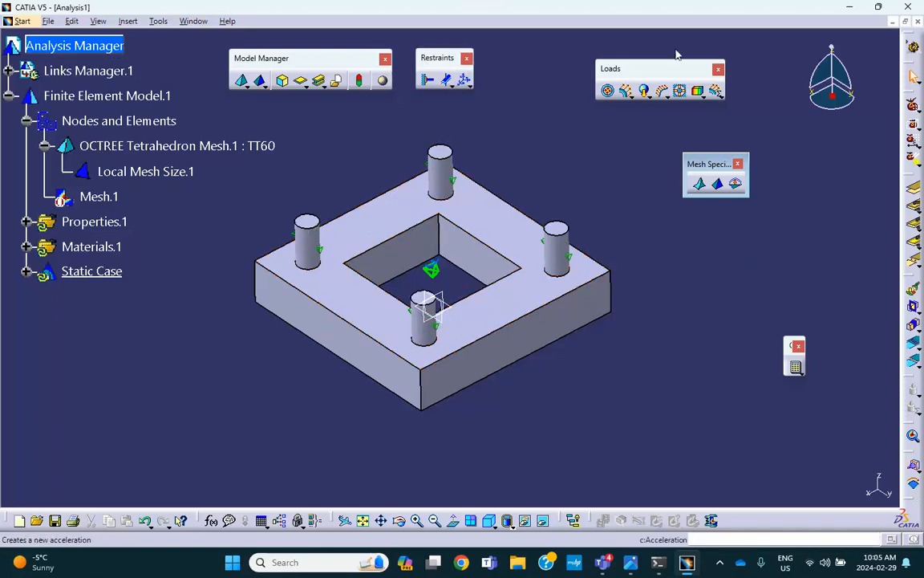
left_click_drag(660, 74, 562, 62)
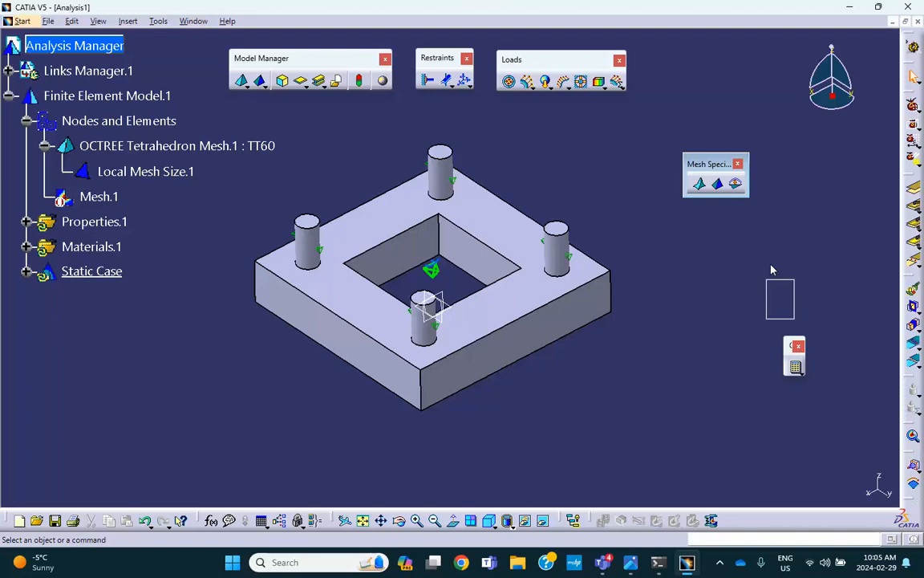
left_click_drag(681, 64, 679, 64)
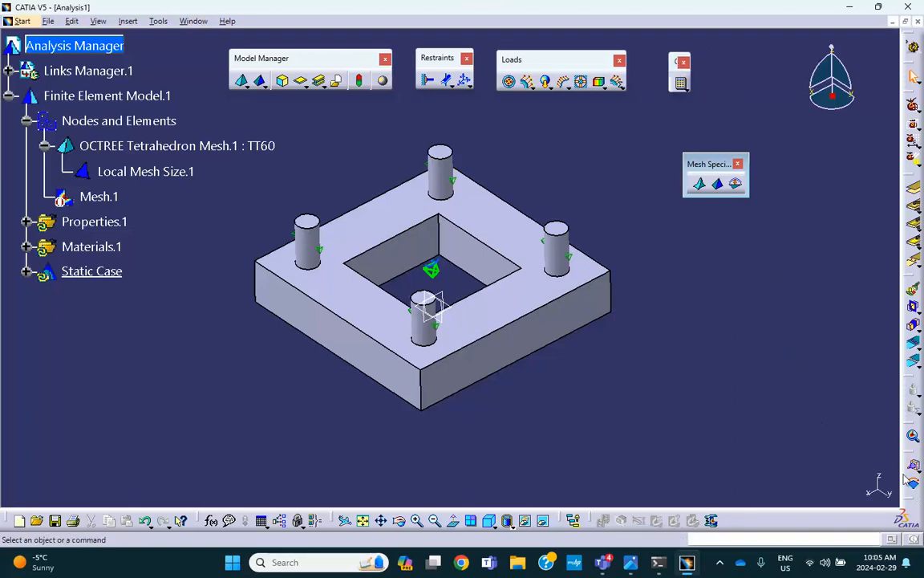
Step: Undock the cut-off toolbars, including Measure, as floating palettes beside the model and reposition the Mesh Specification toolbar
left_click_drag(870, 458, 835, 409)
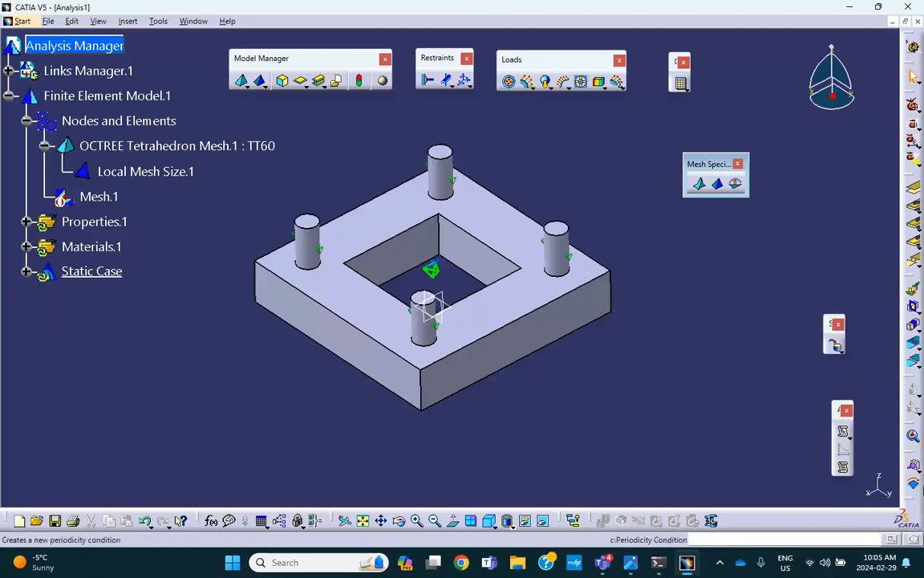
left_click_drag(916, 496, 772, 390)
left_click_drag(915, 497, 752, 406)
left_click_drag(914, 498, 801, 354)
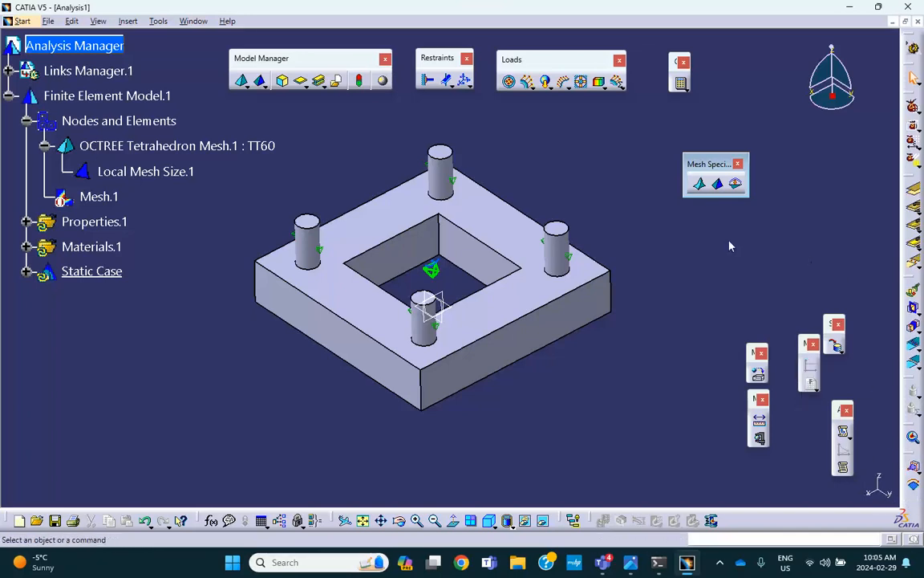
left_click_drag(712, 166, 680, 241)
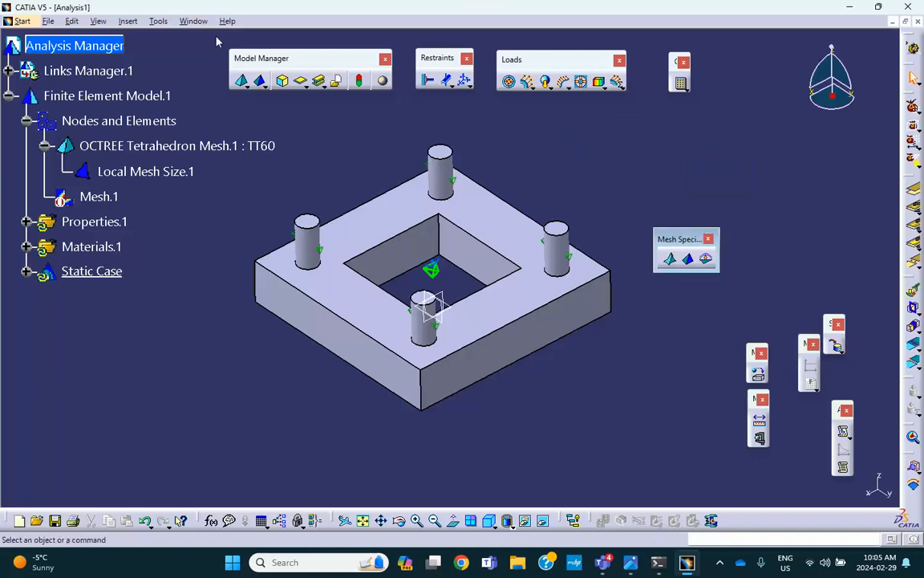
Step: Show the Image toolbar, place it beside the Compute toolbar, and move Mesh Specification farther from the model
left_click(98, 22)
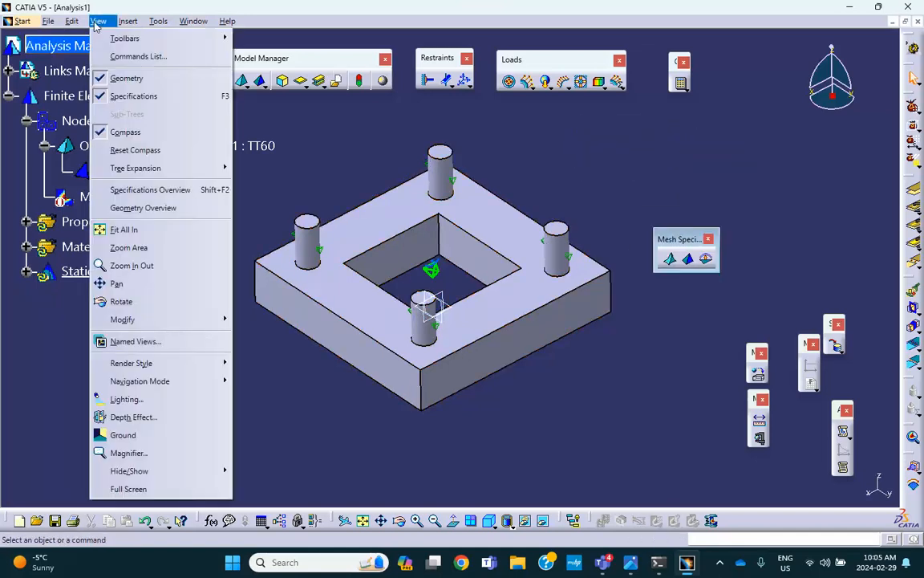
mouse_move(107, 39)
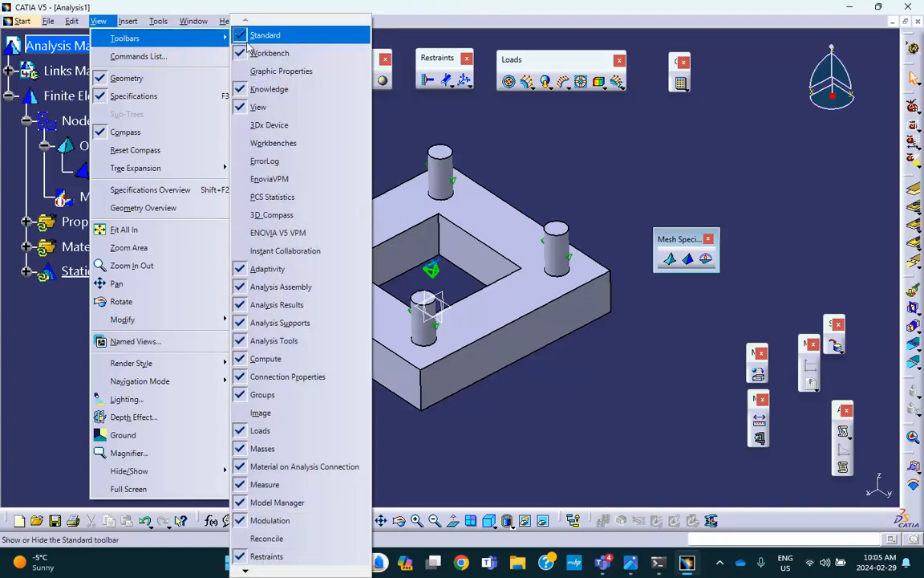
left_click(306, 413)
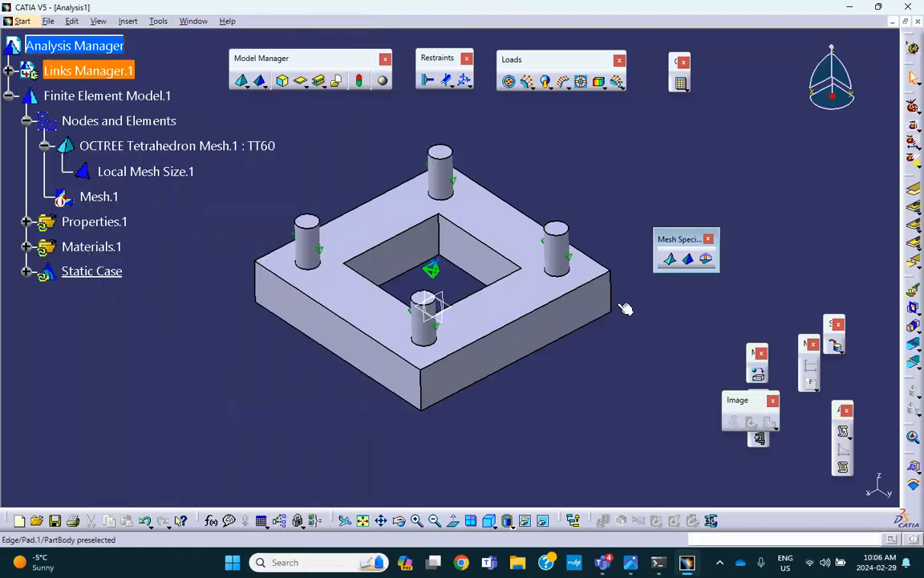
left_click_drag(732, 409, 723, 75)
left_click_drag(695, 238, 809, 254)
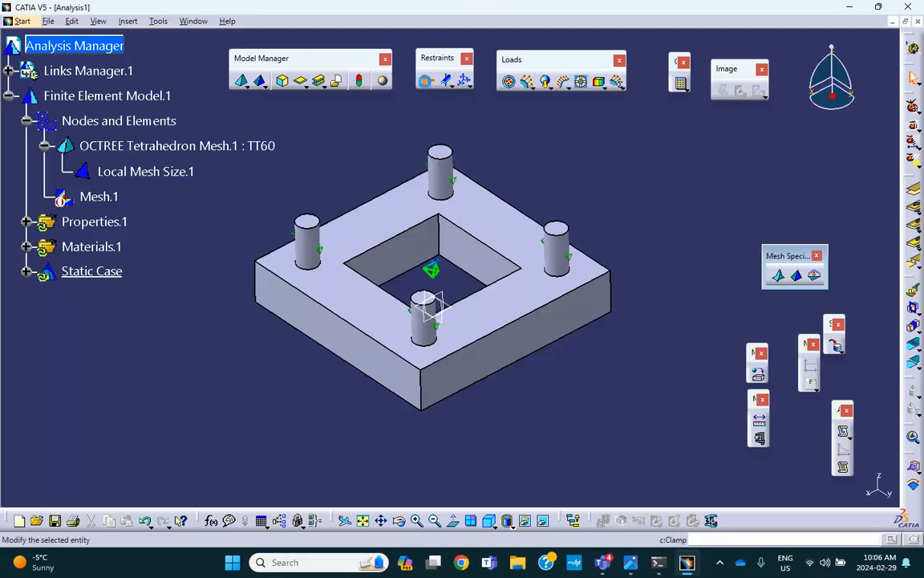
Step: Create a Clamp restraint on the circular end faces of all four legs
left_click(426, 81)
left_click(440, 151)
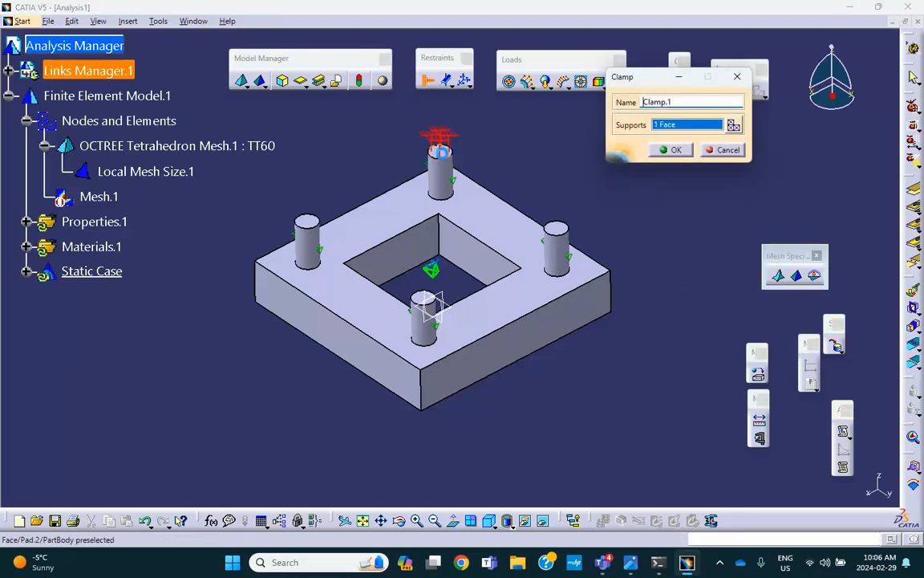
left_click(555, 229)
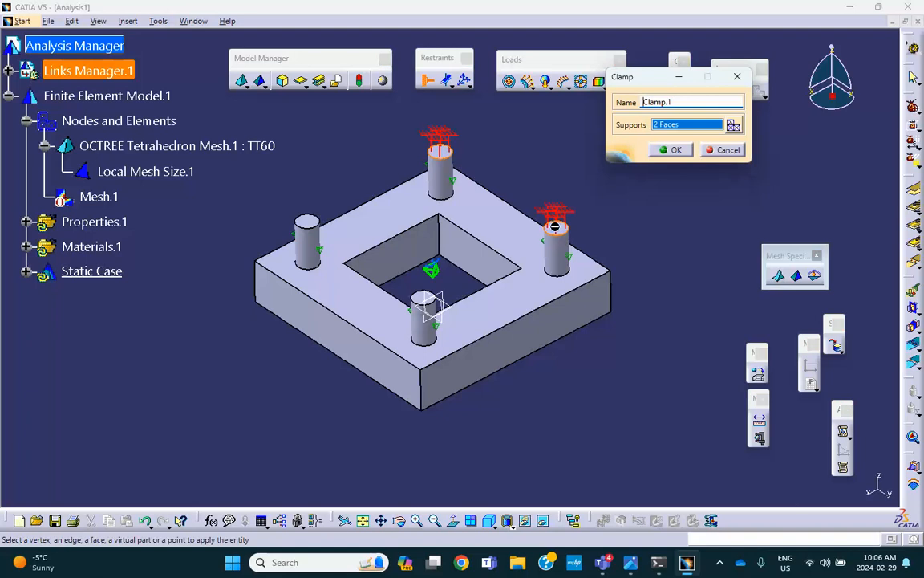
left_click(423, 299)
left_click(316, 226)
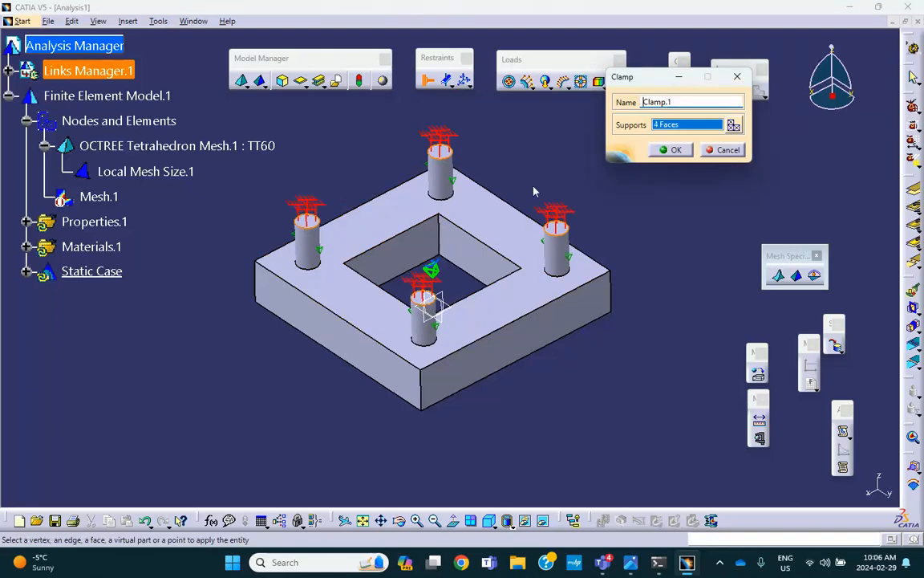
left_click(682, 150)
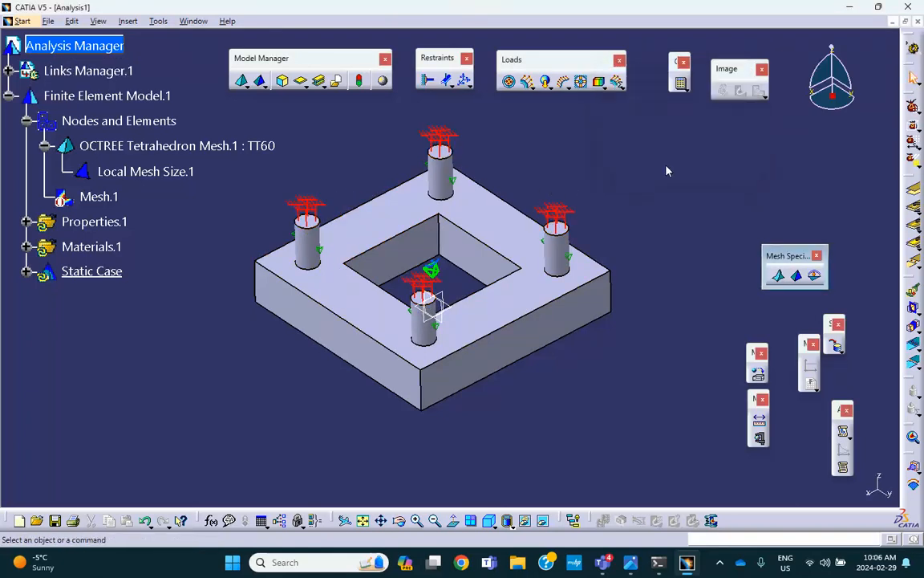
Step: Apply a Pressure load of 100 psi to the plate face from which the legs rise
left_click(510, 83)
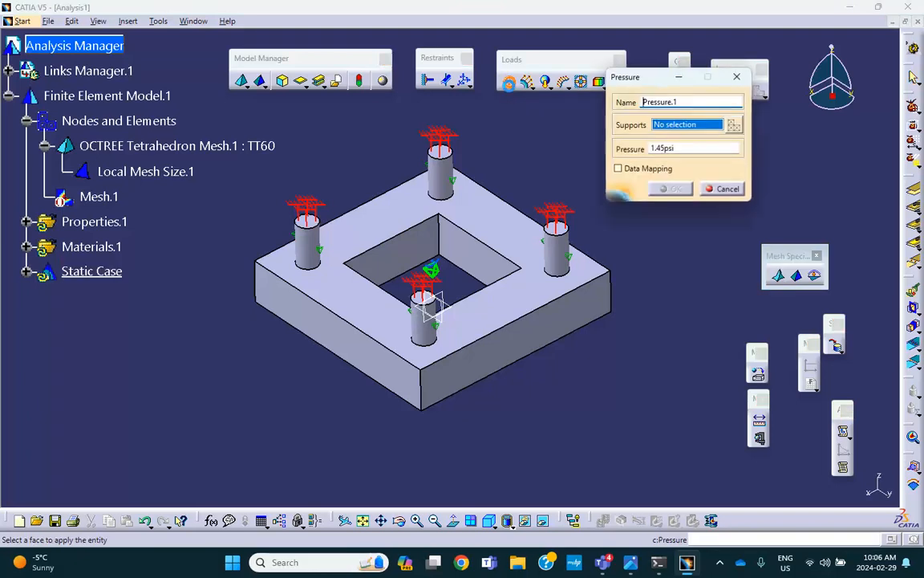
left_click(482, 202)
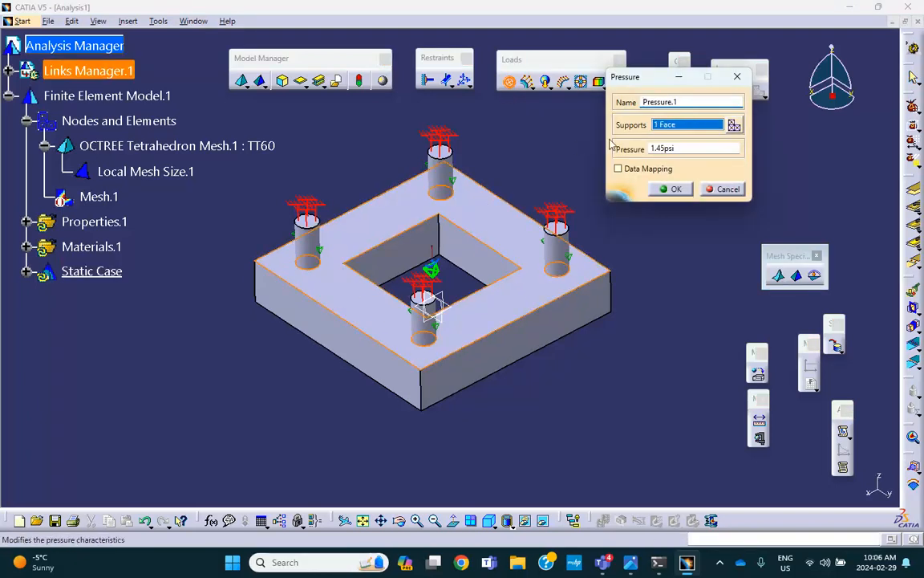
left_click_drag(681, 151, 609, 150)
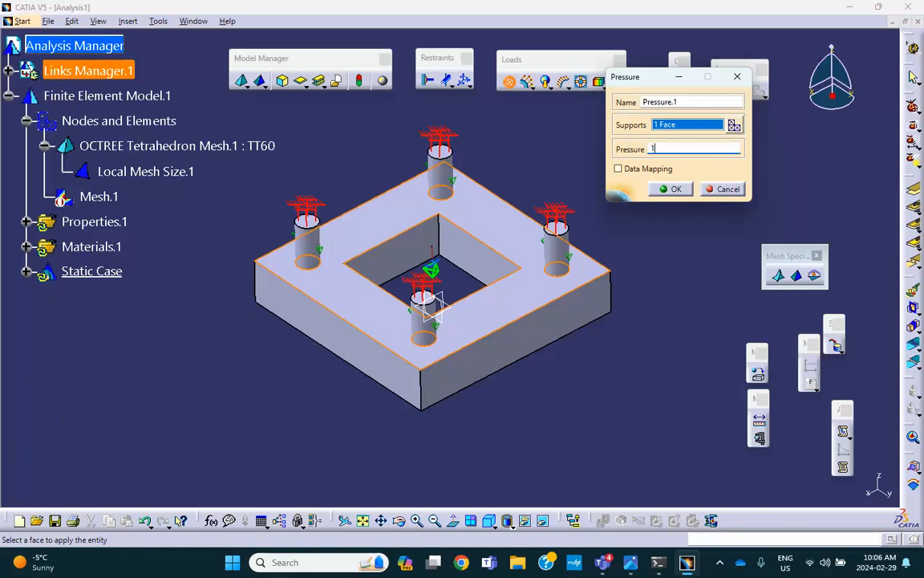
left_click(675, 190)
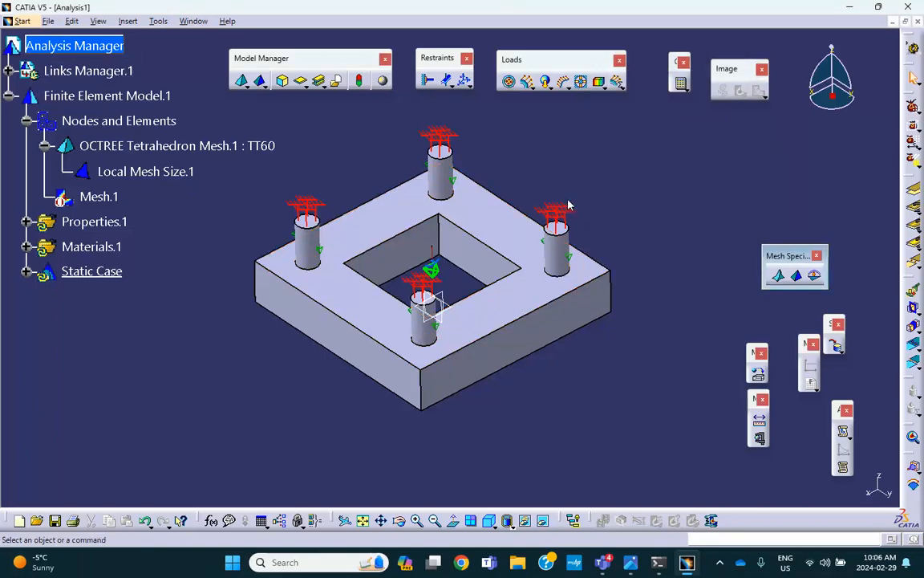
Step: Hide the OCTREE Tetrahedron Mesh.1 symbols and examine the direction of the pressure arrow in the opening
middle_click_drag(568, 198, 502, 66)
middle_click_drag(426, 170, 510, 80)
middle_click_drag(502, 159, 496, 152)
right_click(564, 286)
left_click(590, 331)
middle_click_drag(533, 224, 546, 387)
left_click(534, 224)
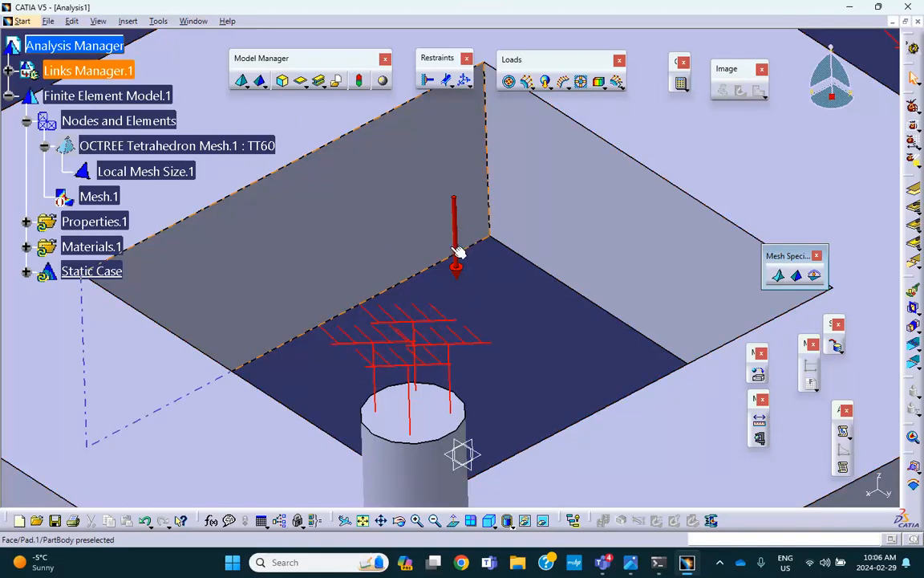
middle_click_drag(617, 181, 624, 282)
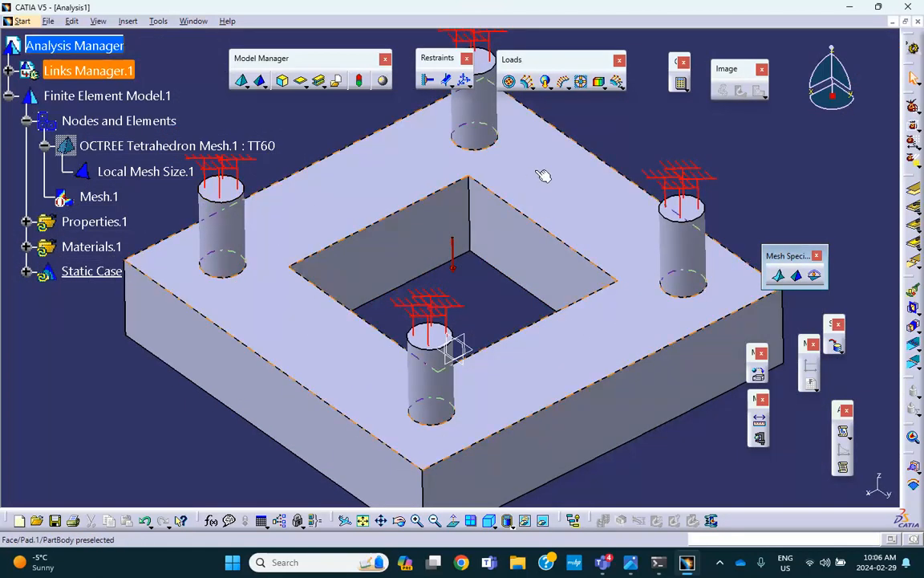
Step: Expand the static case loads, reopen Pressure.1, and try adding an inner side face of the opening as a support
middle_click_drag(179, 304, 249, 261)
left_click(29, 272)
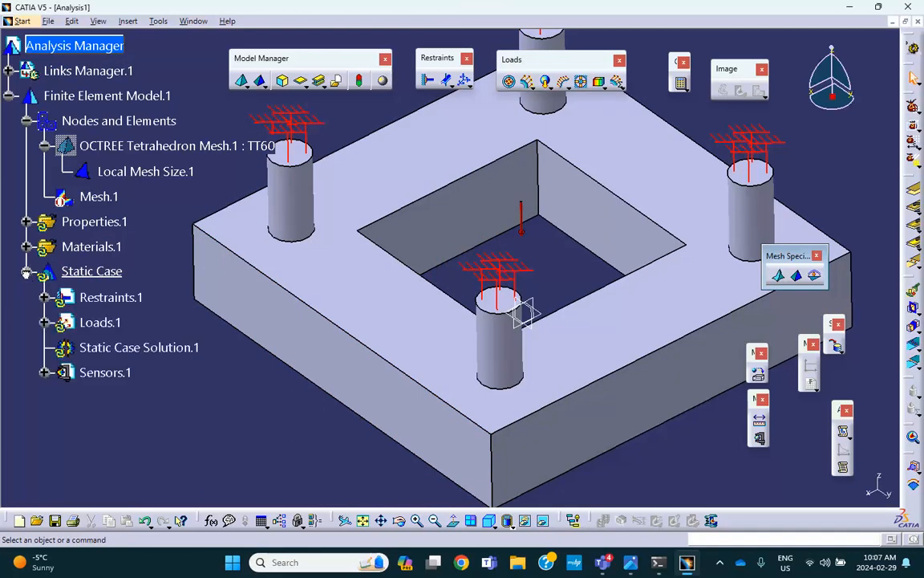
left_click(45, 321)
double_click(100, 347)
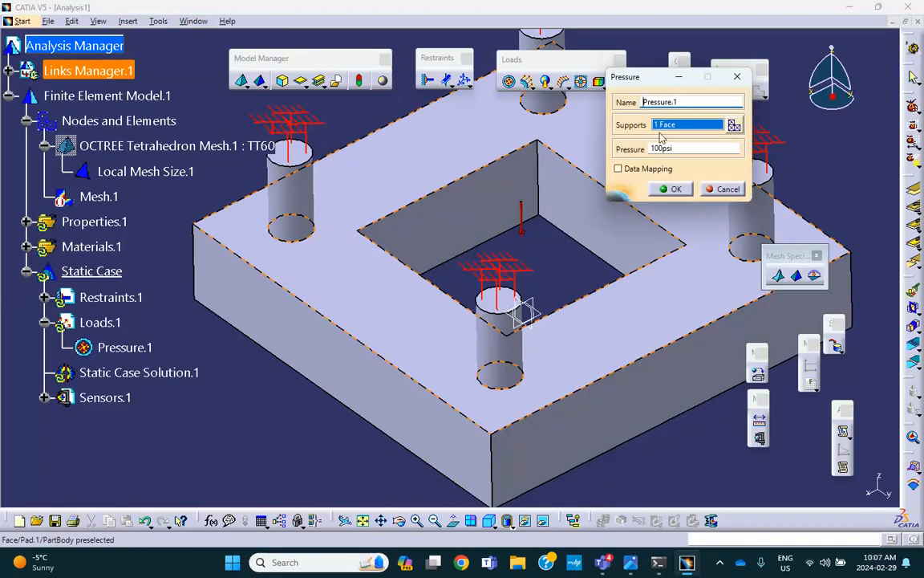
left_click(598, 241)
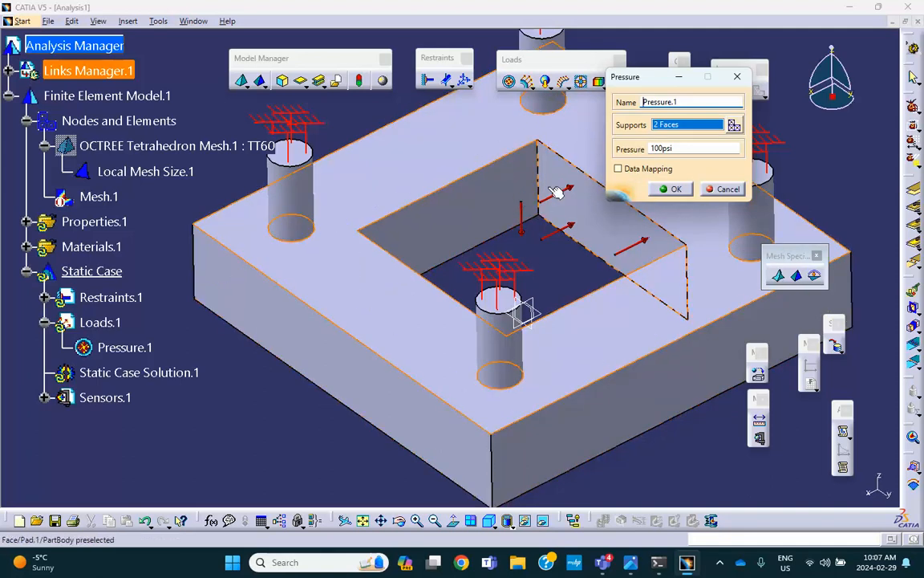
left_click(725, 189)
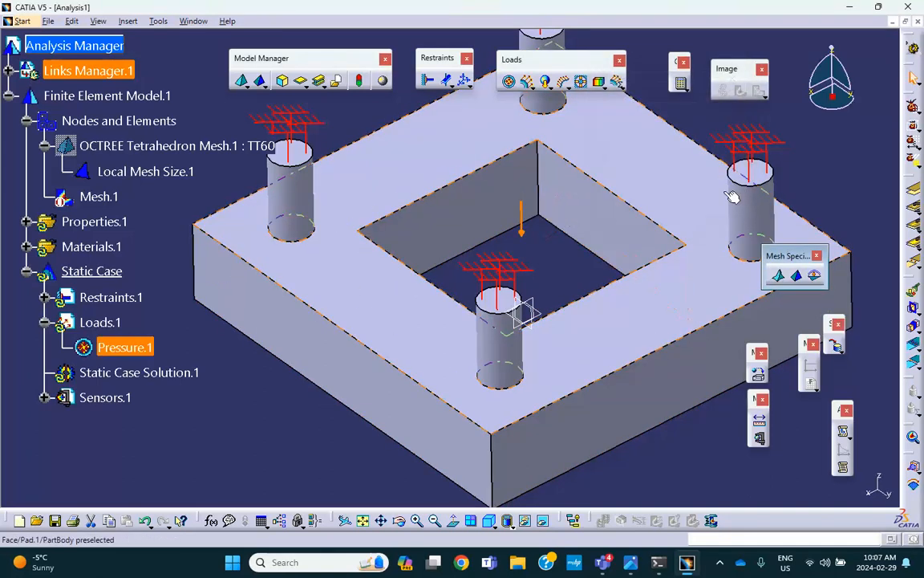
left_click(229, 359)
Step: Save the new analysis as Analysis1-TT60 in the Away Week 9 folder through Save Management
middle_click_drag(367, 243, 365, 329)
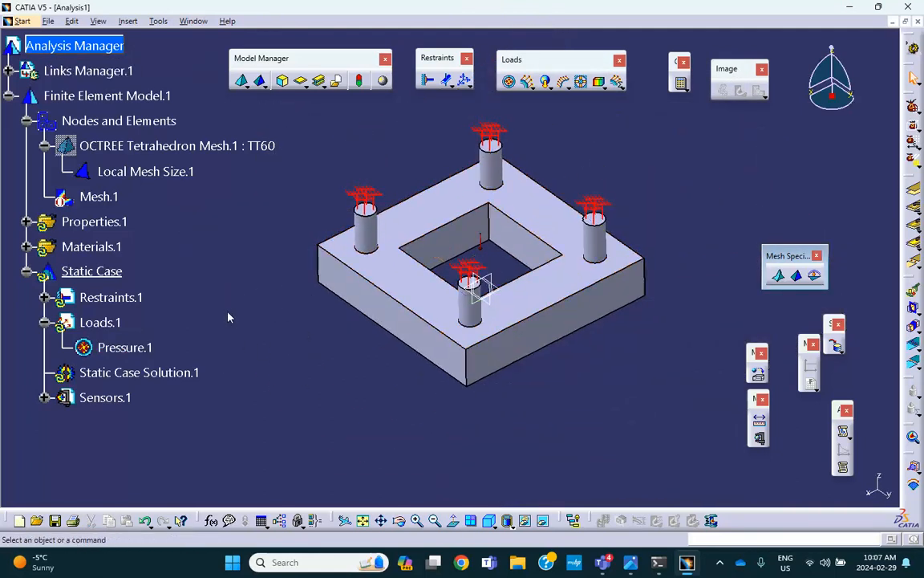
left_click(47, 23)
left_click(112, 168)
left_click(143, 138)
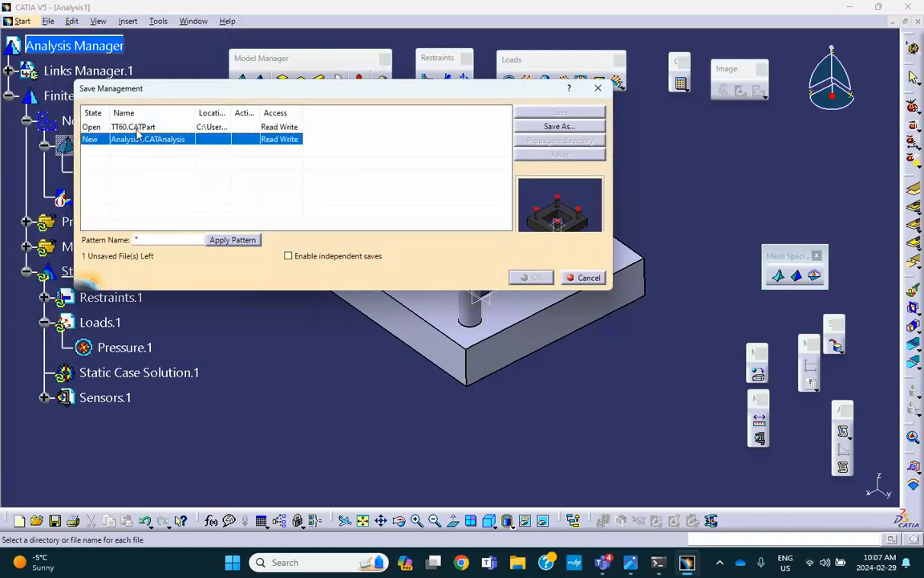
left_click(559, 127)
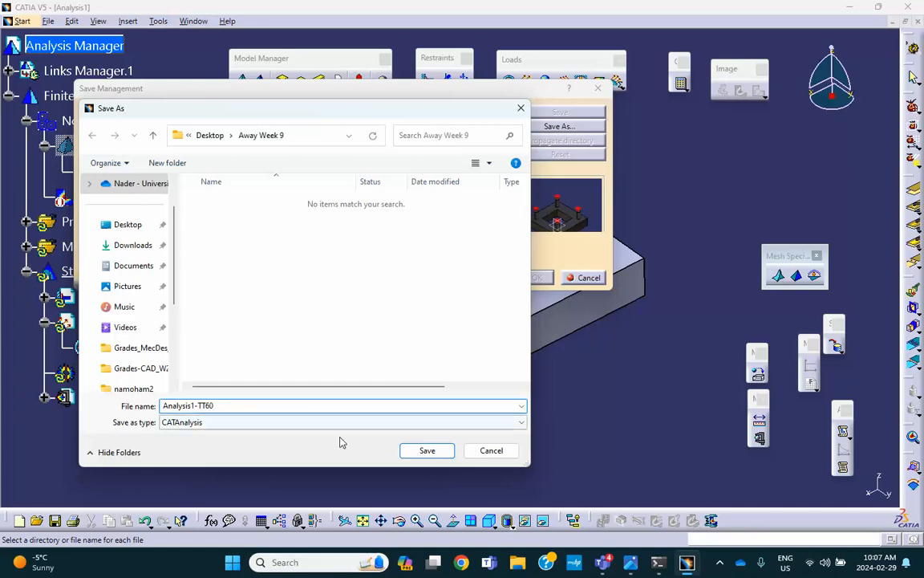
left_click(426, 451)
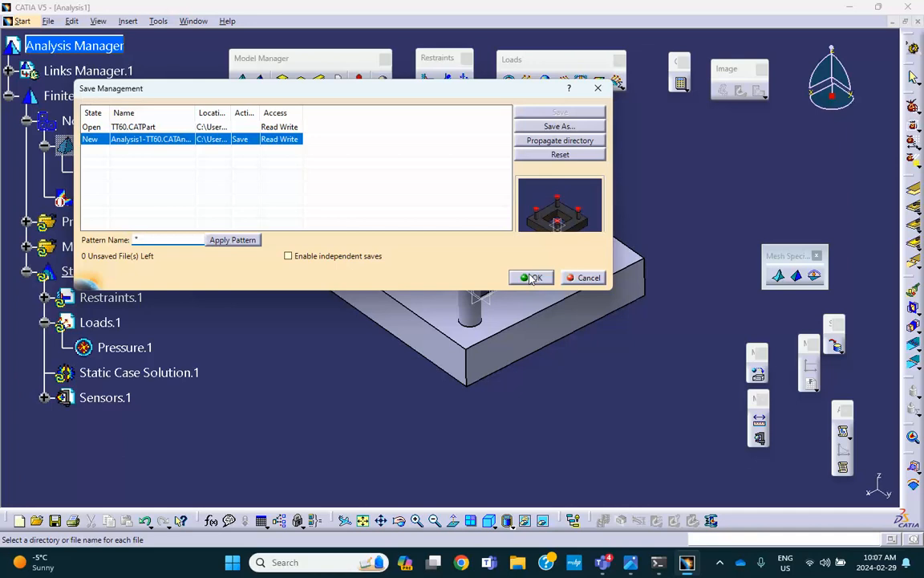
left_click(530, 278)
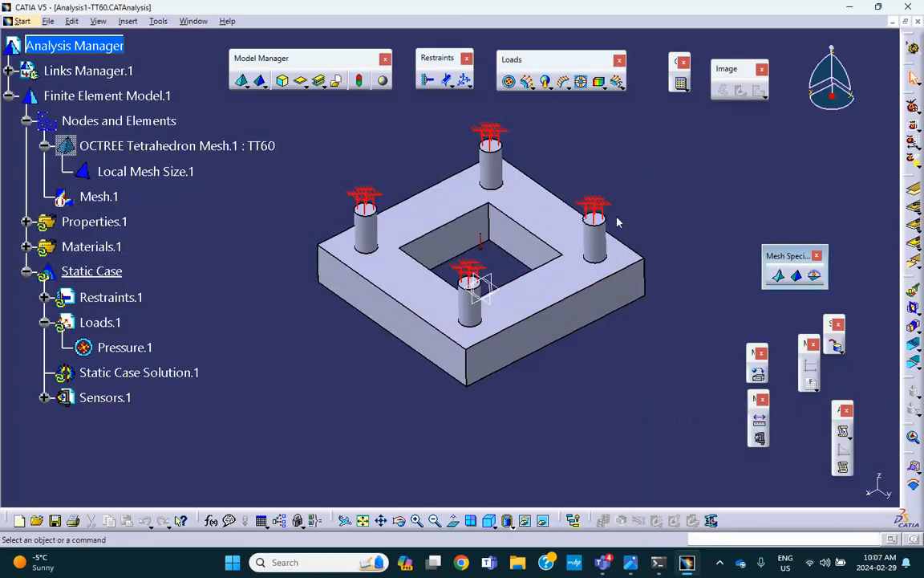
Step: Check the Away Week 9 desktop folder for the saved part and analysis files, and return to the CATIA analysis
left_click(851, 9)
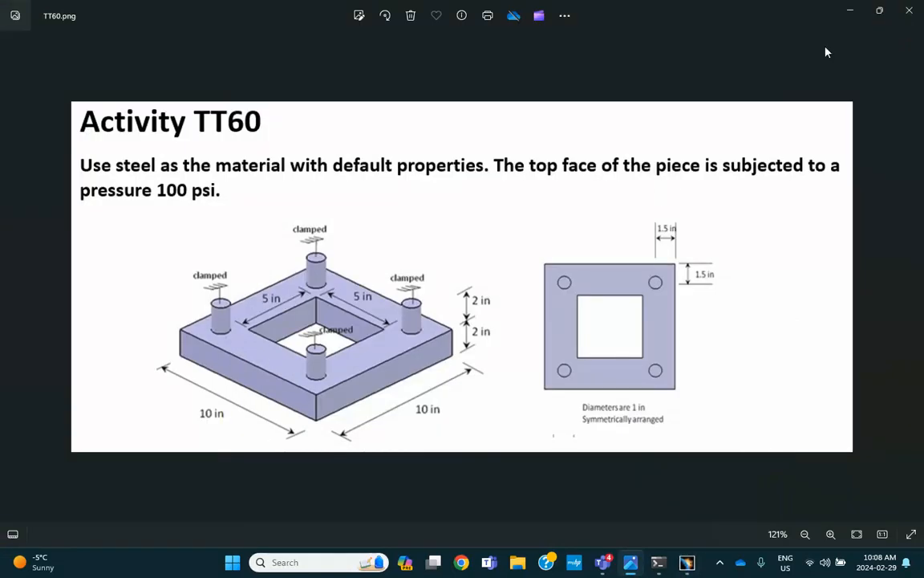
left_click(850, 12)
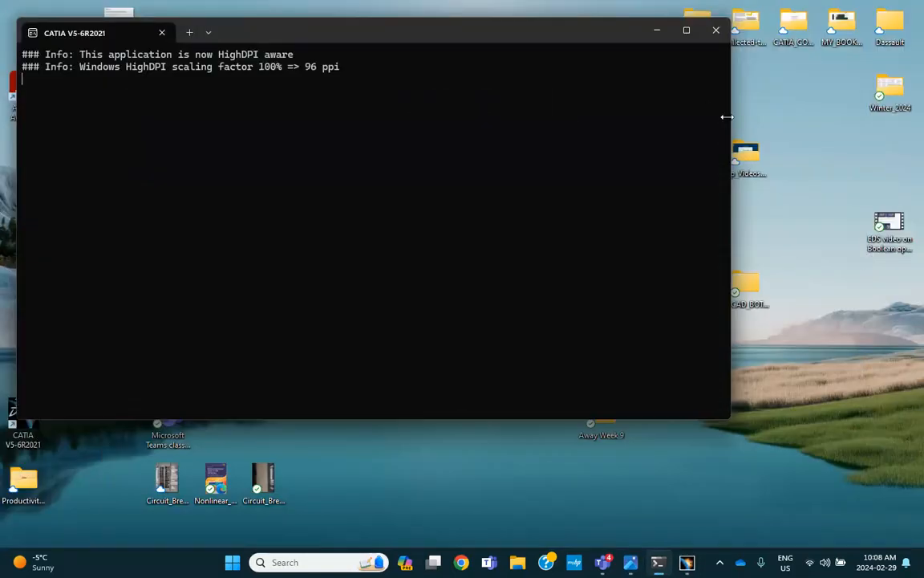
left_click(658, 32)
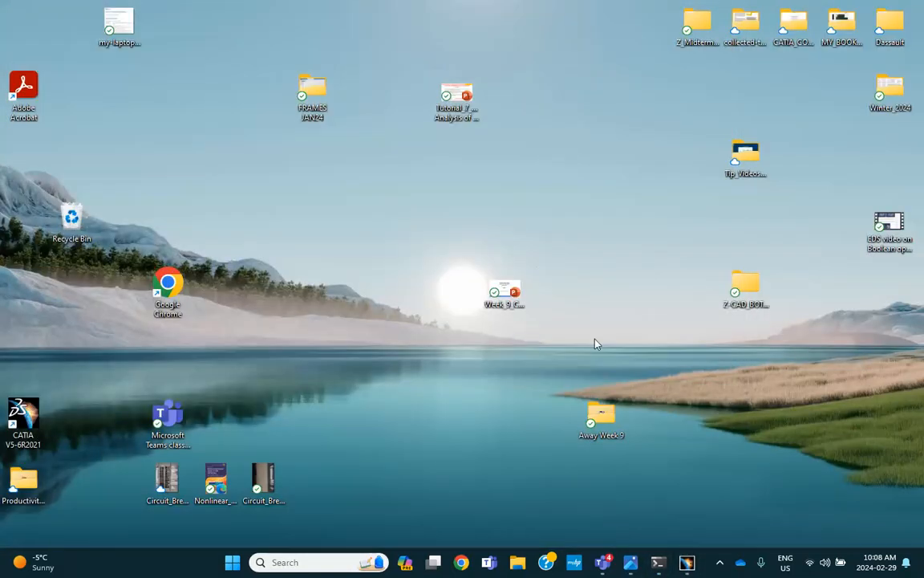
double_click(601, 418)
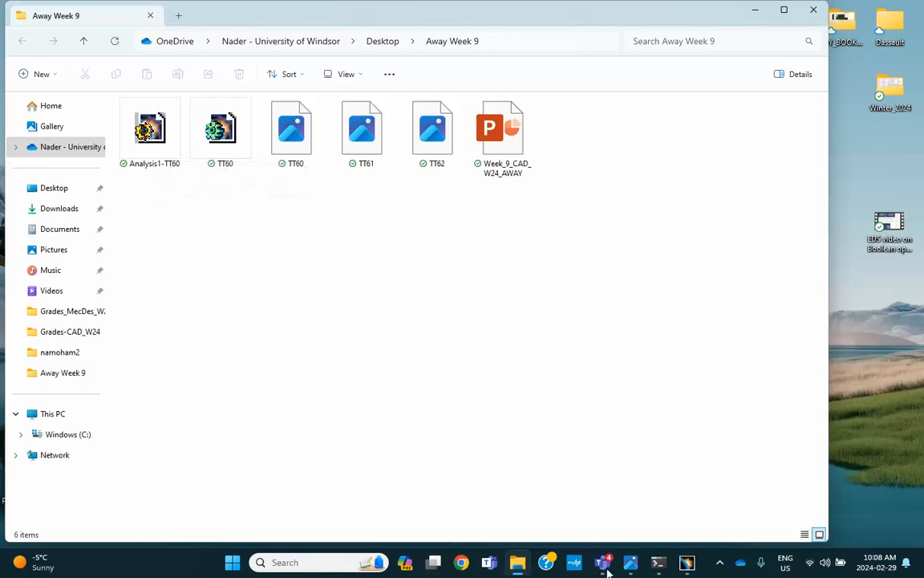
left_click(687, 562)
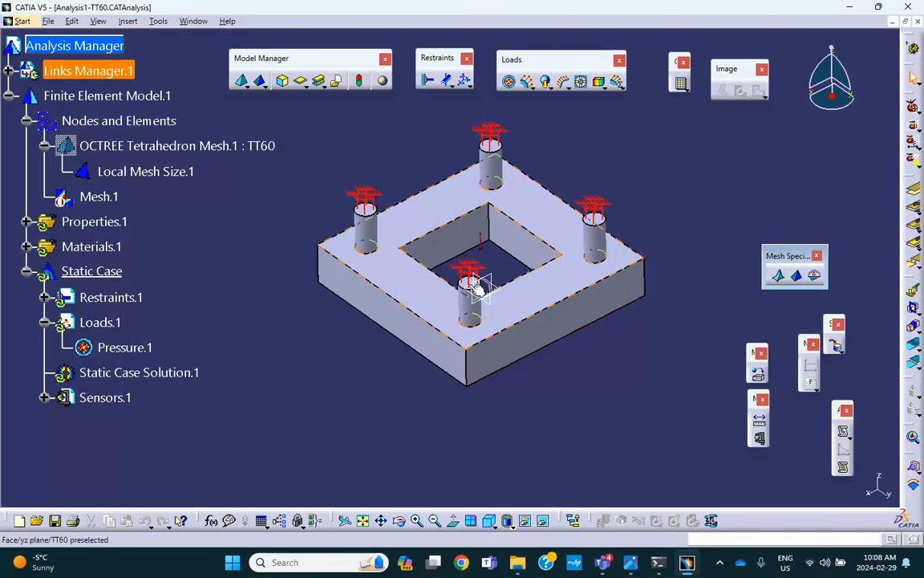
Step: Compute the entire analysis with the All option and accept the computation resource estimate
left_click(681, 82)
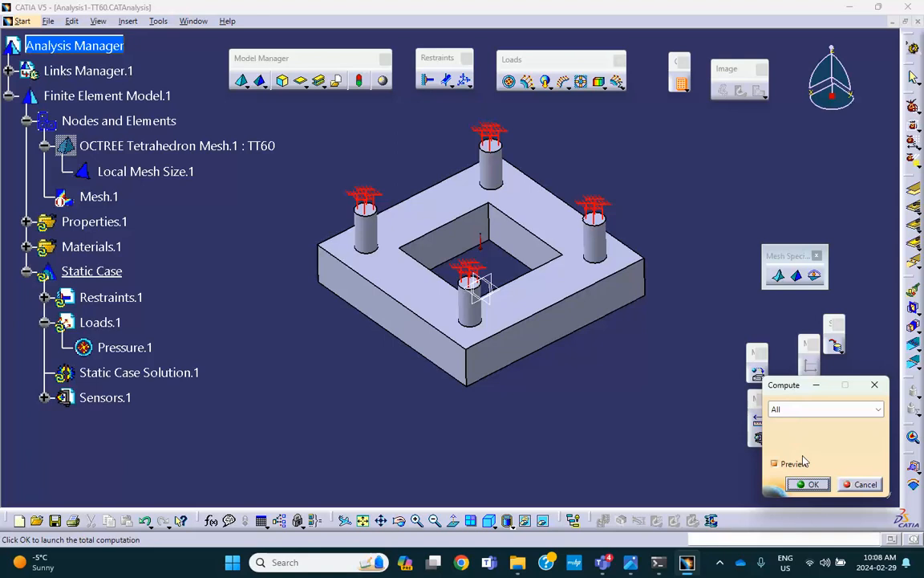
left_click(844, 410)
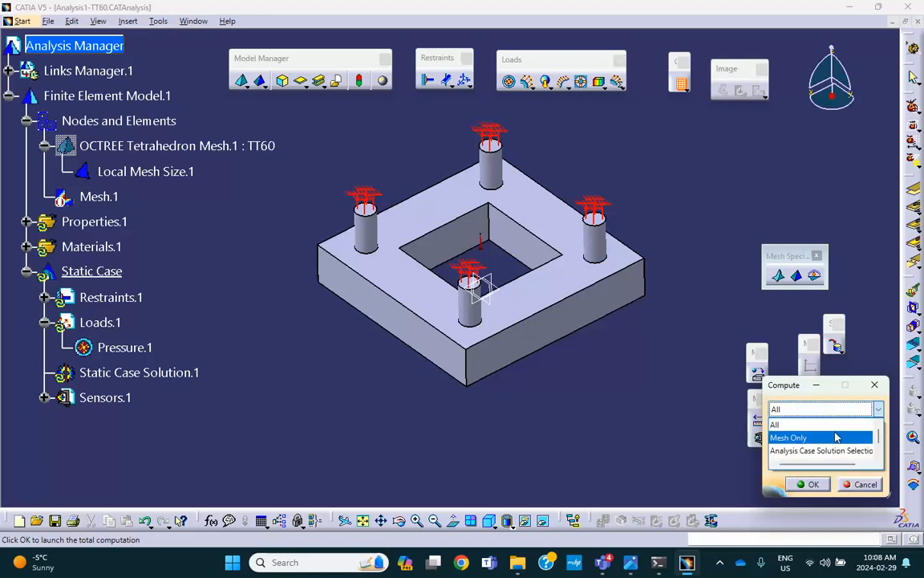
left_click(819, 423)
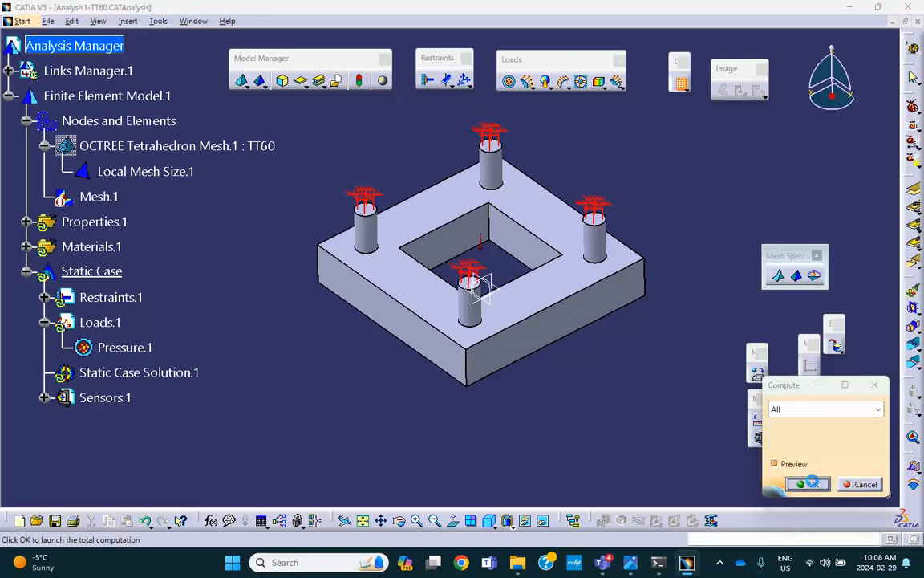
left_click(812, 484)
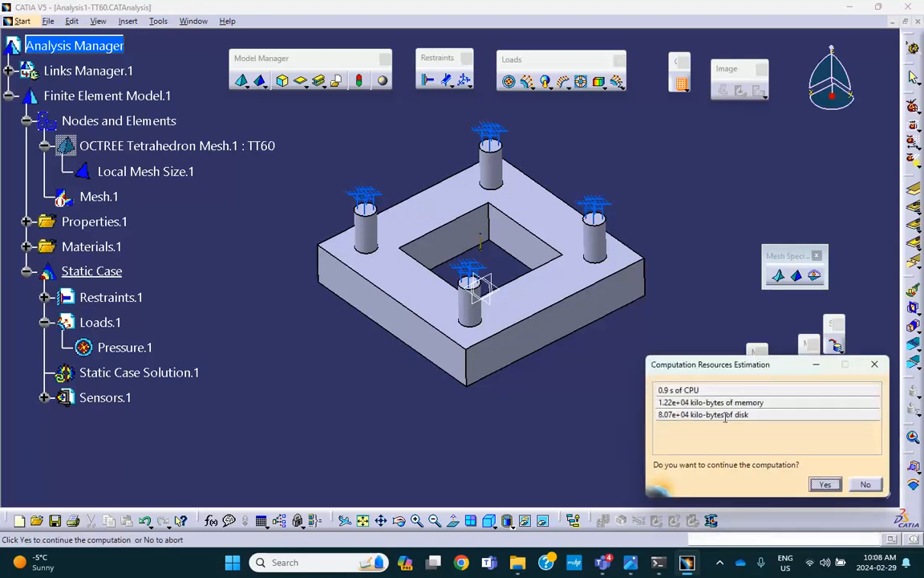
left_click(826, 485)
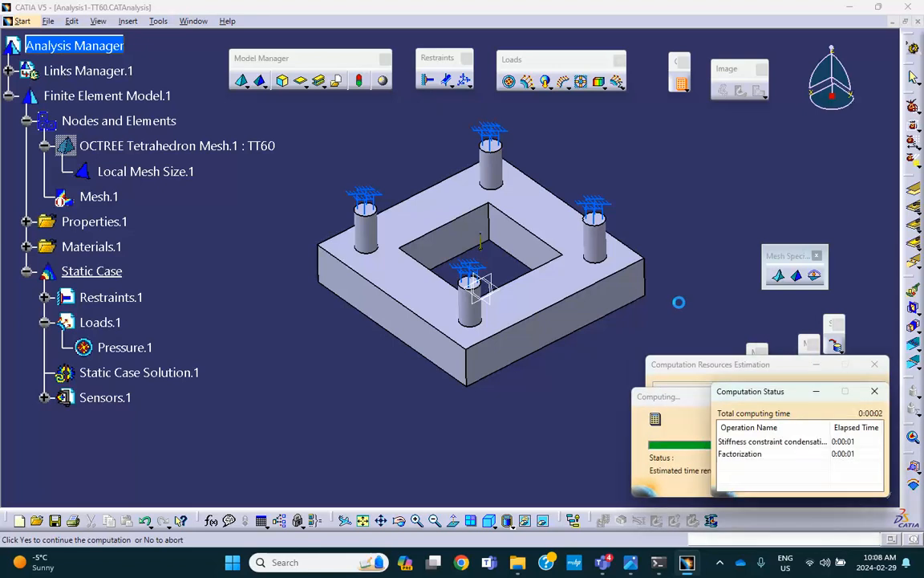
Step: Generate the Deformation image of the plate and legs and examine the deformed mesh
middle_click_drag(594, 291, 552, 295)
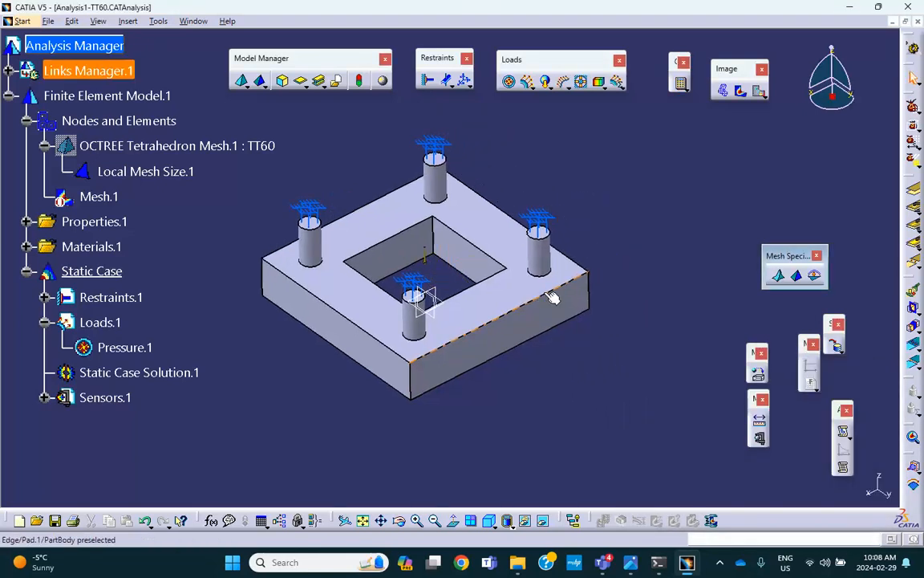
left_click_drag(725, 69, 722, 64)
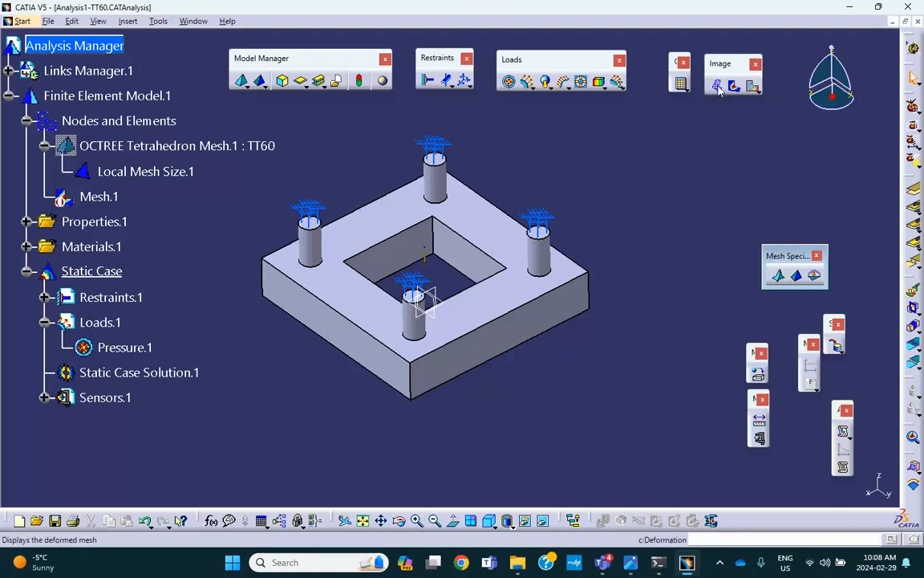
left_click(718, 87)
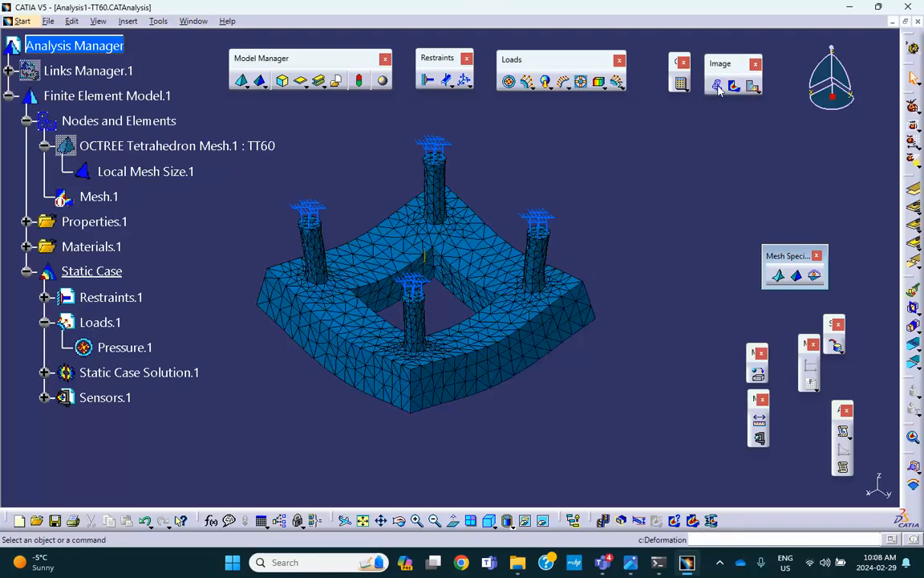
middle_click_drag(629, 286, 603, 310)
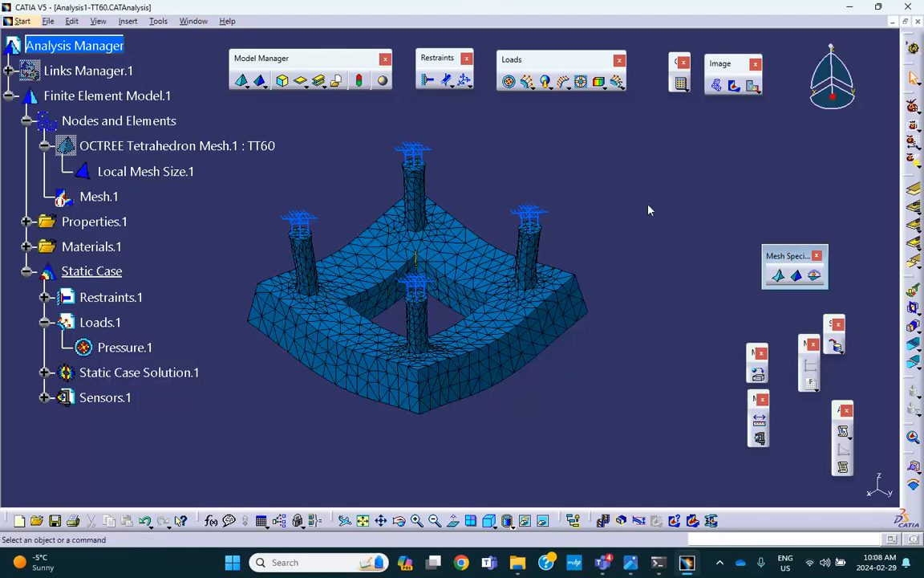
Step: Create a displacement image of type Average iso with the Norm criterion, rendered as filled colour contours
left_click(753, 89)
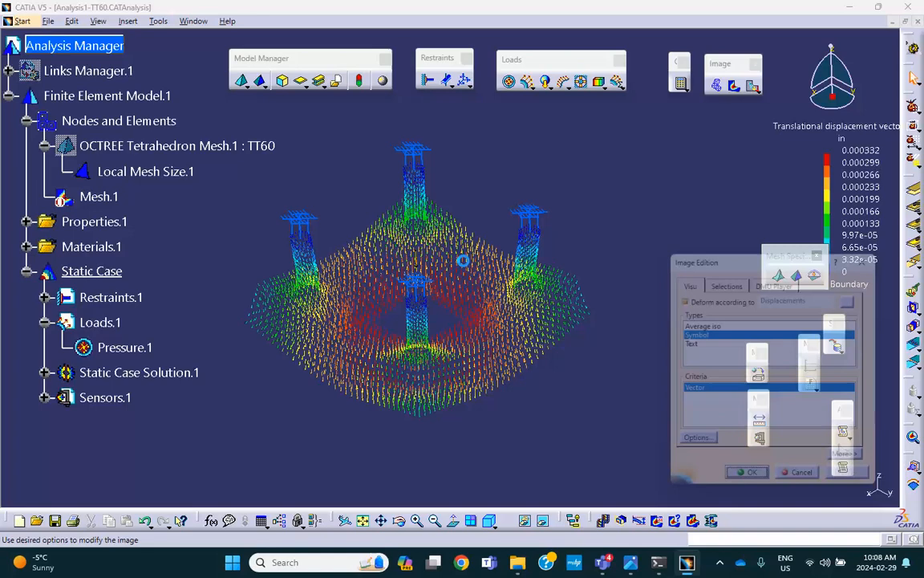
mouse_move(419, 241)
middle_mouse_down("ctrl")
mouse_move(419, 124)
mouse_move(428, 229)
middle_mouse_up("ctrl")
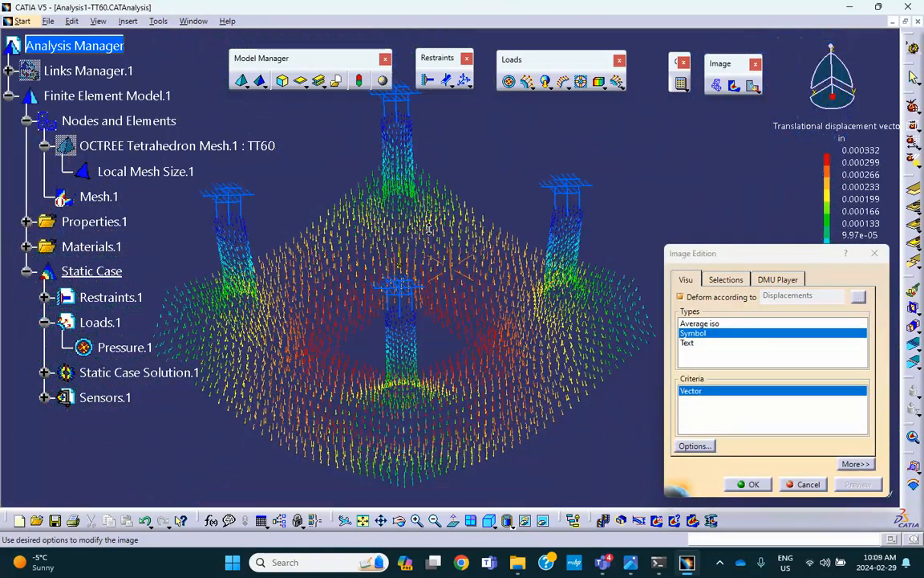
left_click(702, 325)
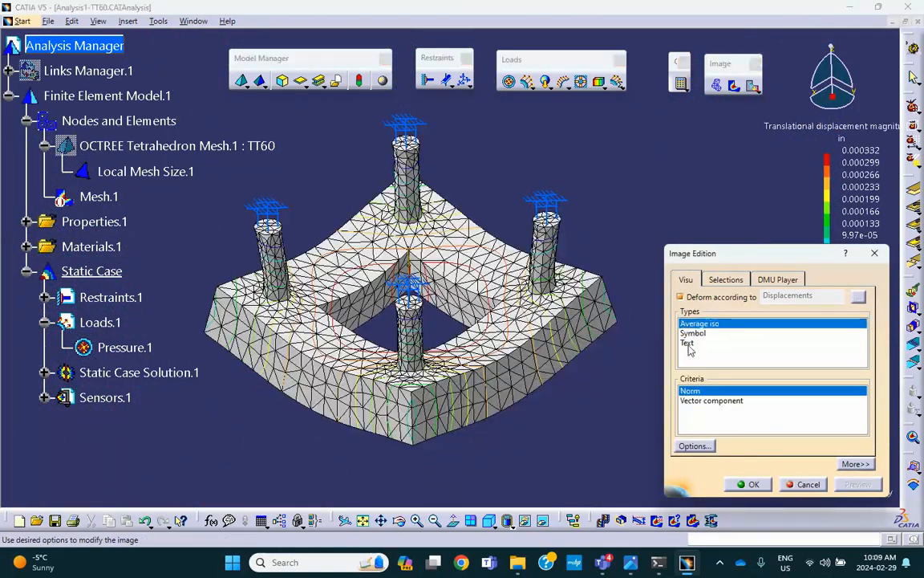
left_click(748, 484)
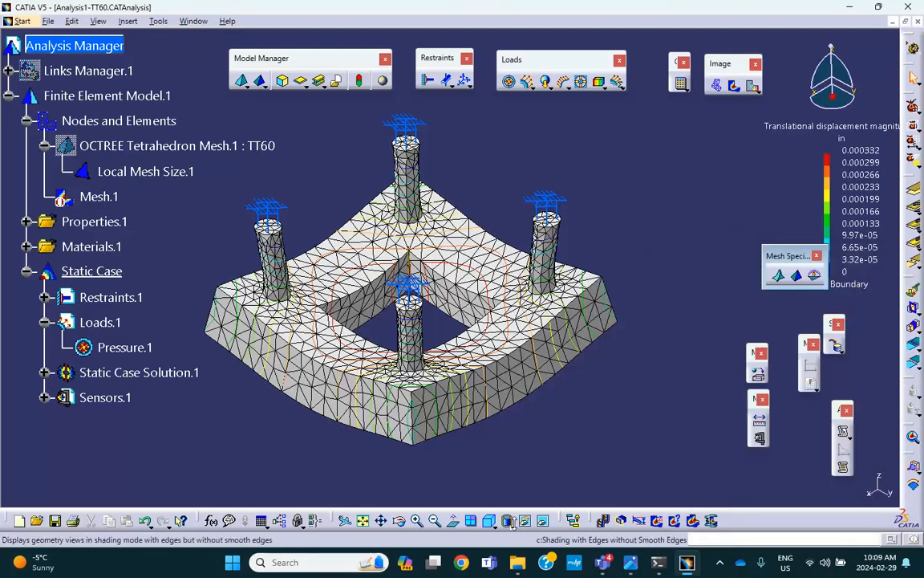
left_click(512, 523)
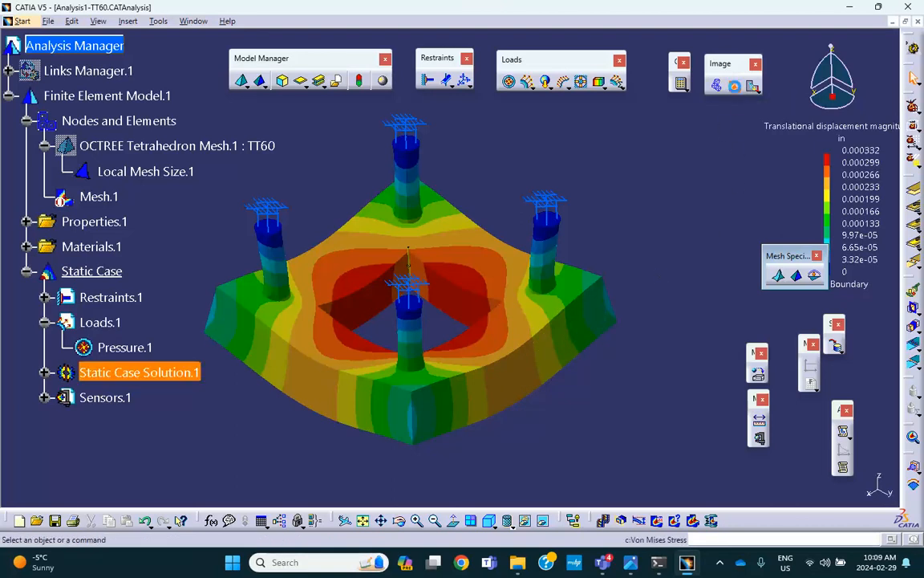
Step: Display the Von Mises Stress image and uncover its colour legend
left_click(736, 87)
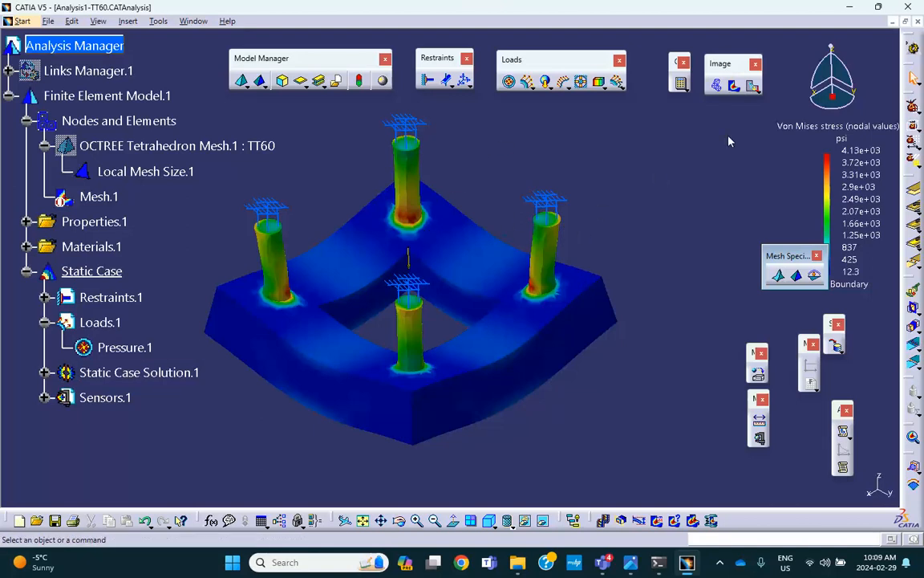
left_click_drag(791, 256, 727, 270)
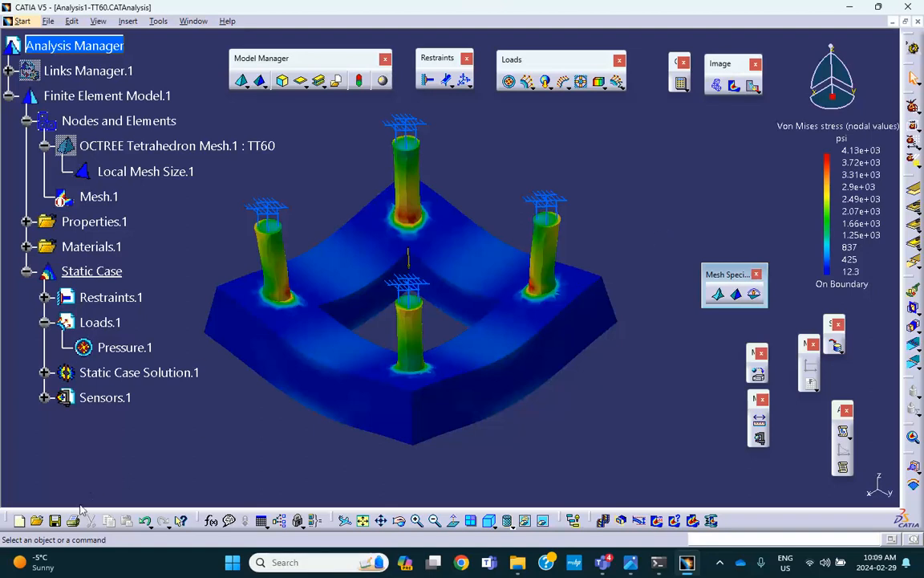
Step: Save Analysis1-TT60 together with its linked documents and close the analysis
left_click(56, 522)
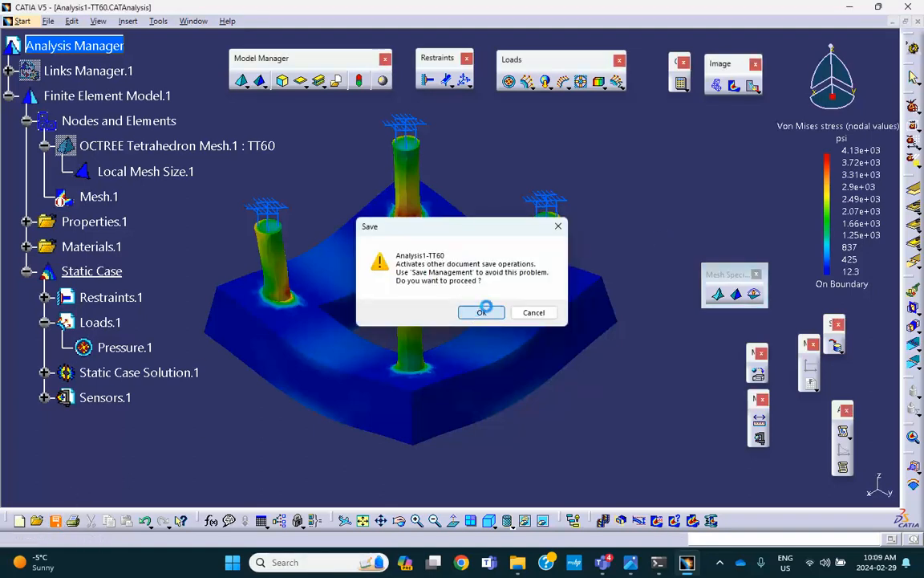
left_click(476, 310)
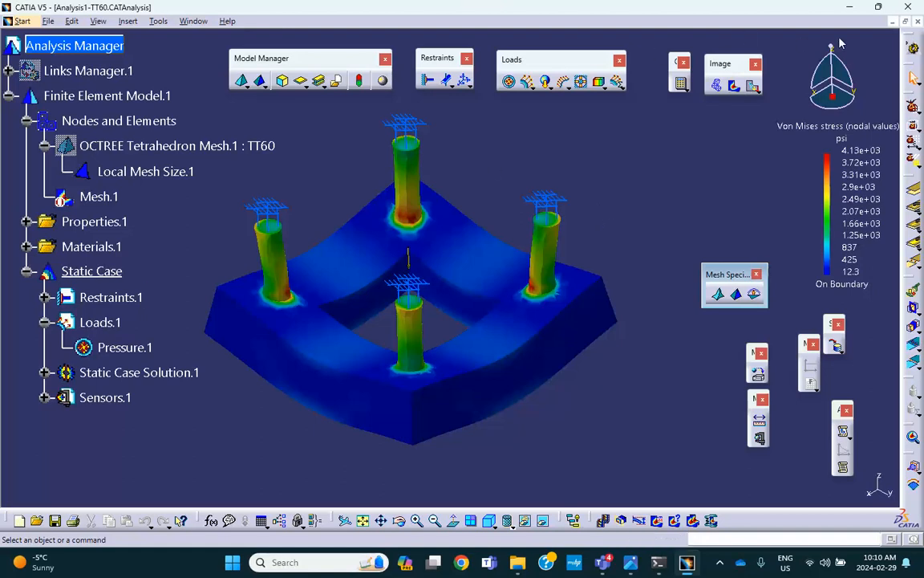
left_click(919, 21)
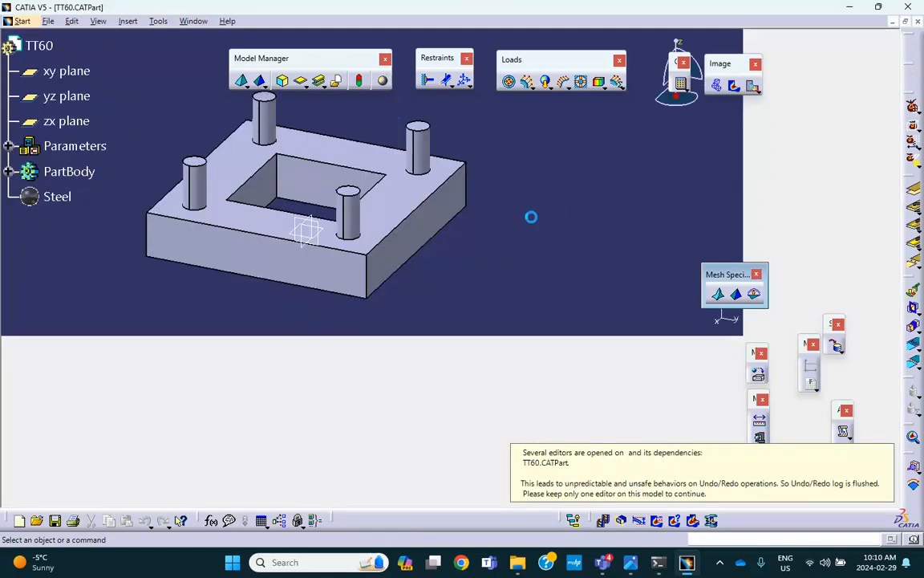
Step: Split the TT60 part body with the zx plane, keeping the half on the positive y side
middle_click_drag(418, 186, 415, 154)
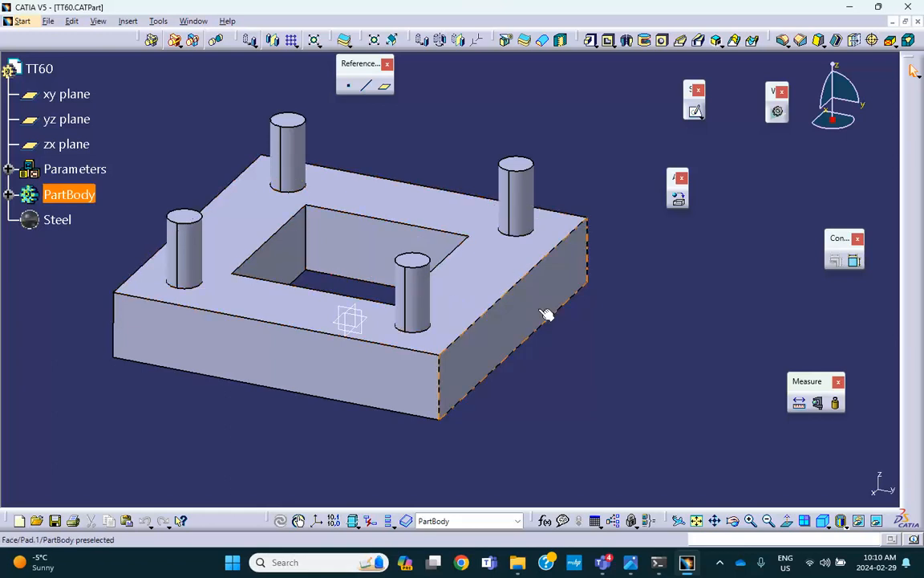
middle_click_drag(534, 133, 530, 164)
middle_click_drag(526, 285, 556, 265)
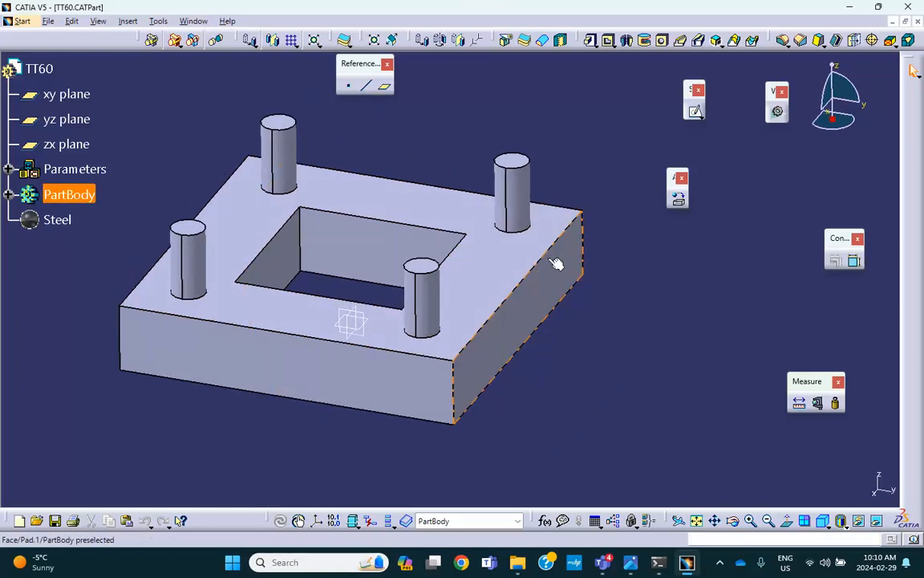
left_click(506, 42)
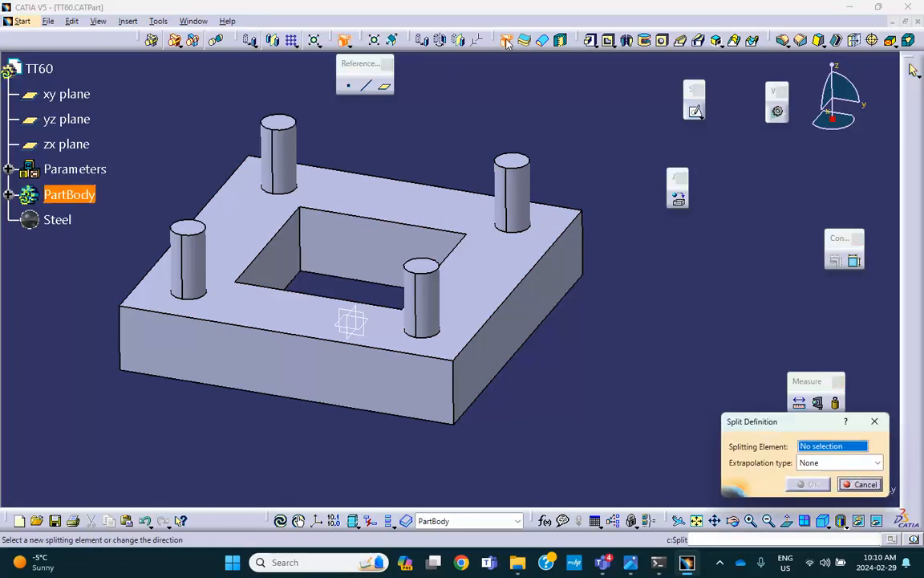
middle_click_drag(472, 167, 358, 299)
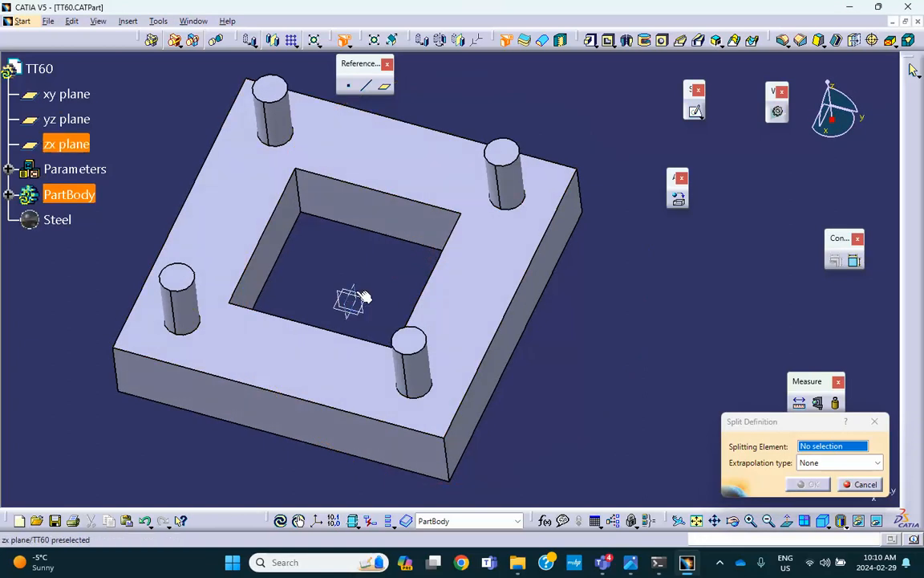
left_click(361, 302)
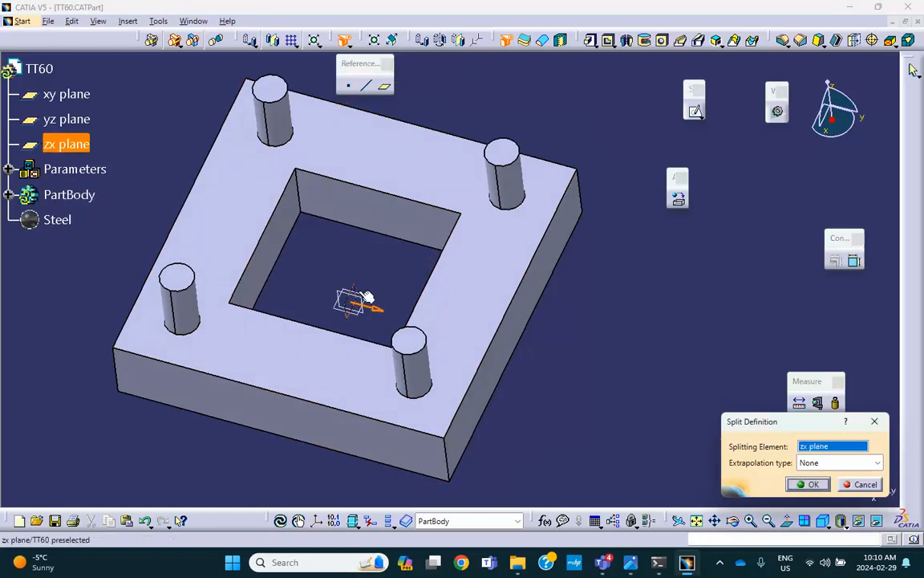
left_click(812, 484)
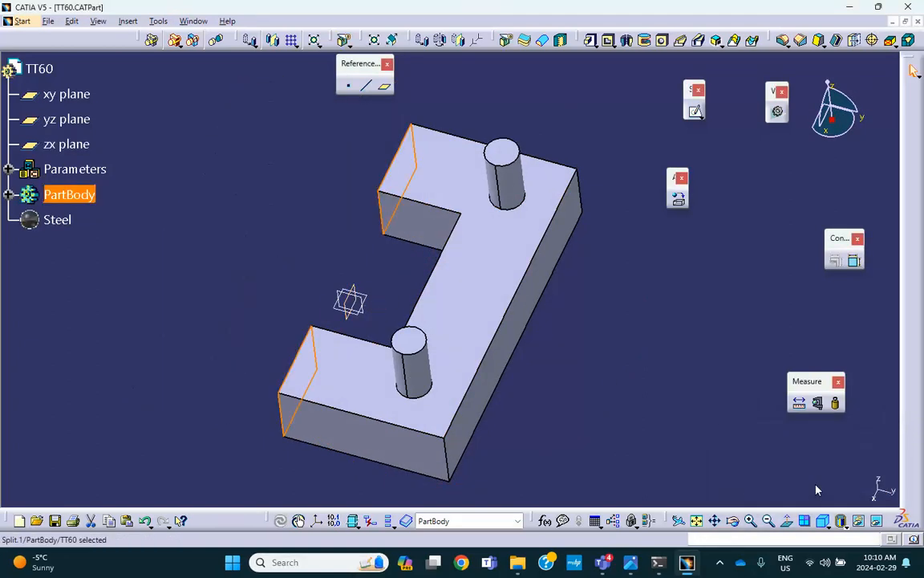
Step: Split the TT60 part body with the yz plane, keeping the half on the positive x side
left_click(507, 39)
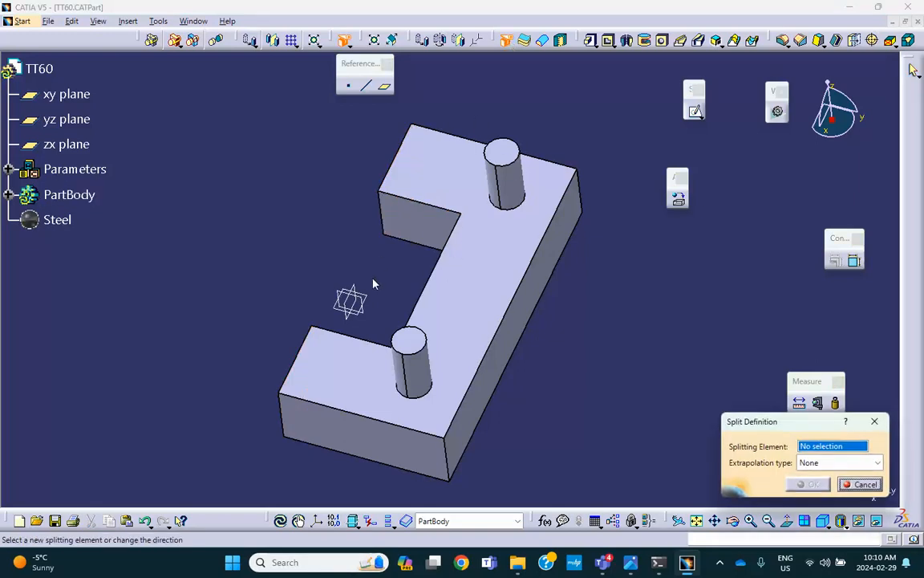
left_click(364, 305)
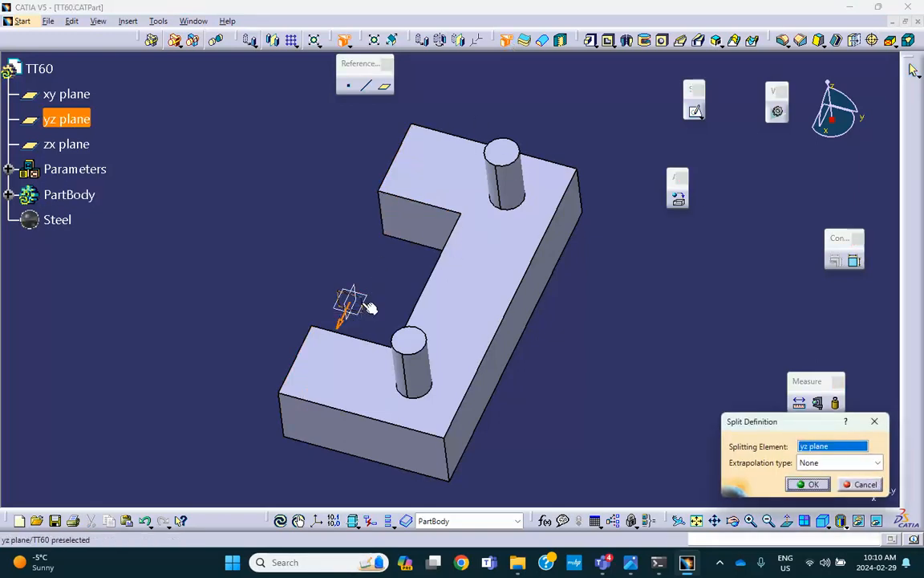
left_click(807, 484)
Step: Create a reference plane through three points: the outer corner's top and bottom vertices and the inner corner's top vertex of the L-shaped body
middle_click_drag(563, 386, 495, 299)
middle_click_drag(695, 391, 639, 340)
middle_click_drag(328, 215, 371, 119)
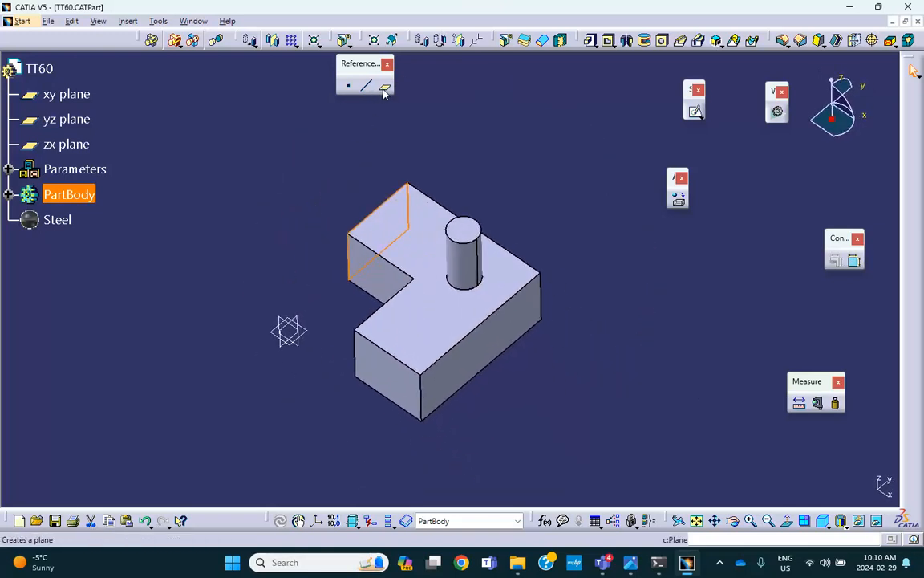
left_click(385, 90)
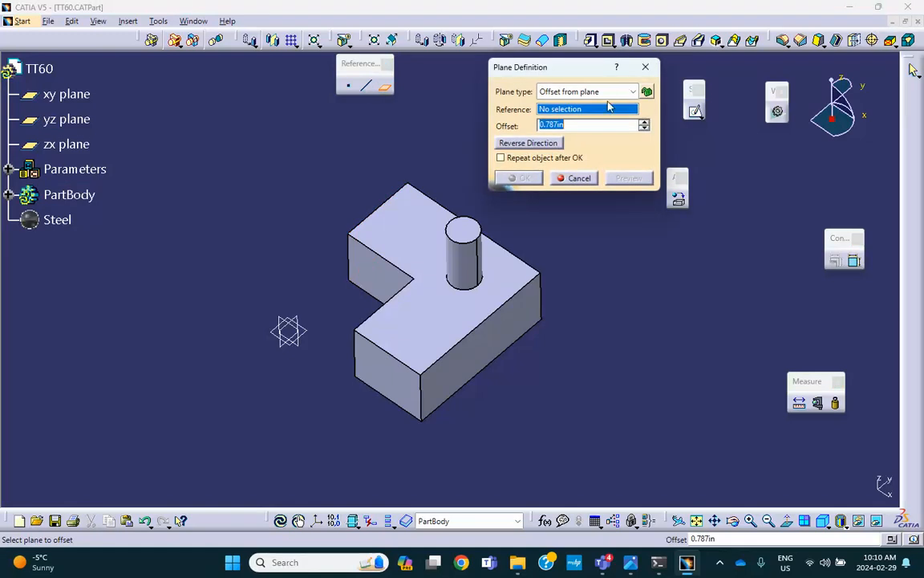
left_click(635, 92)
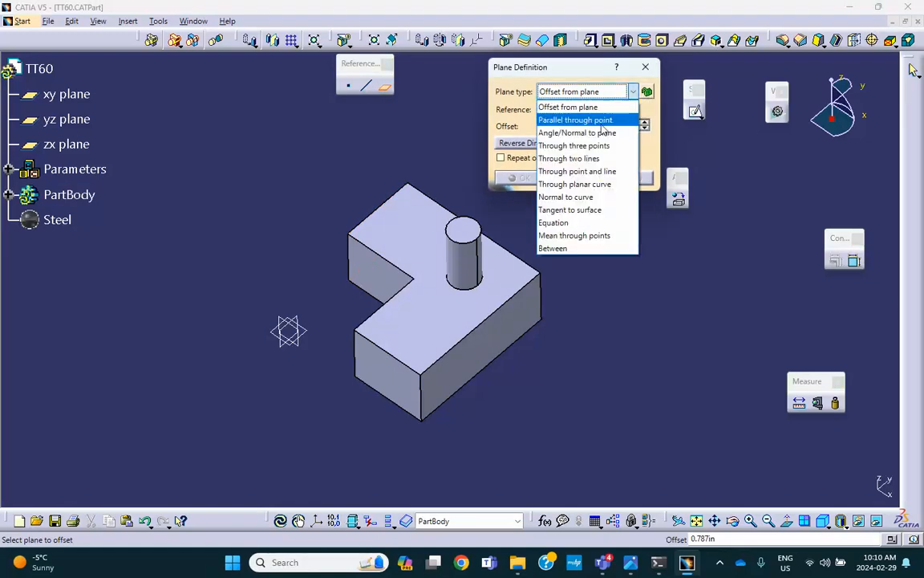
left_click(592, 145)
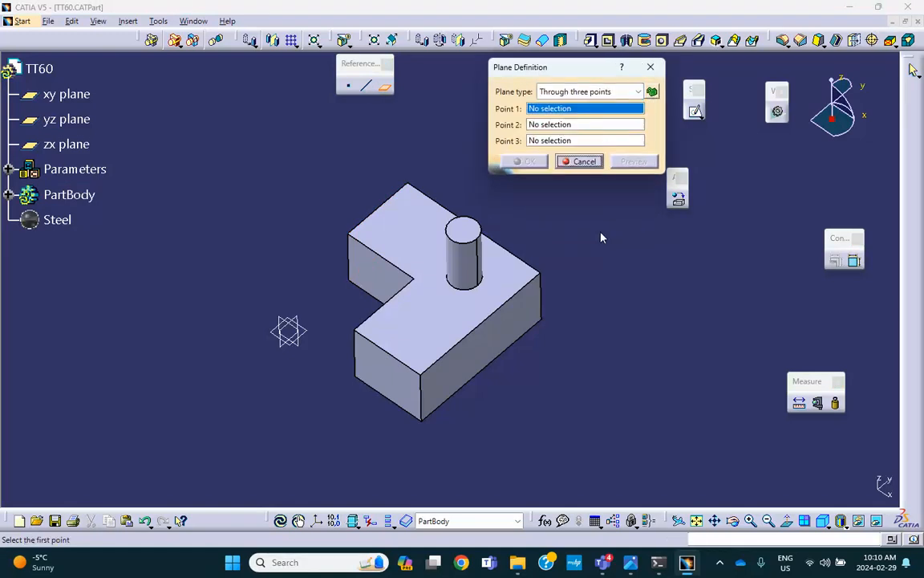
left_click(542, 279)
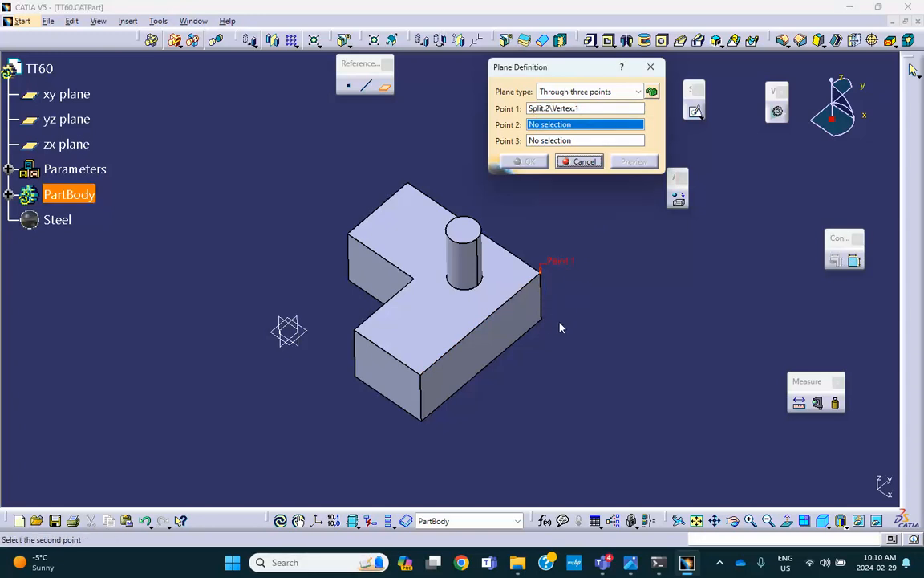
left_click(542, 317)
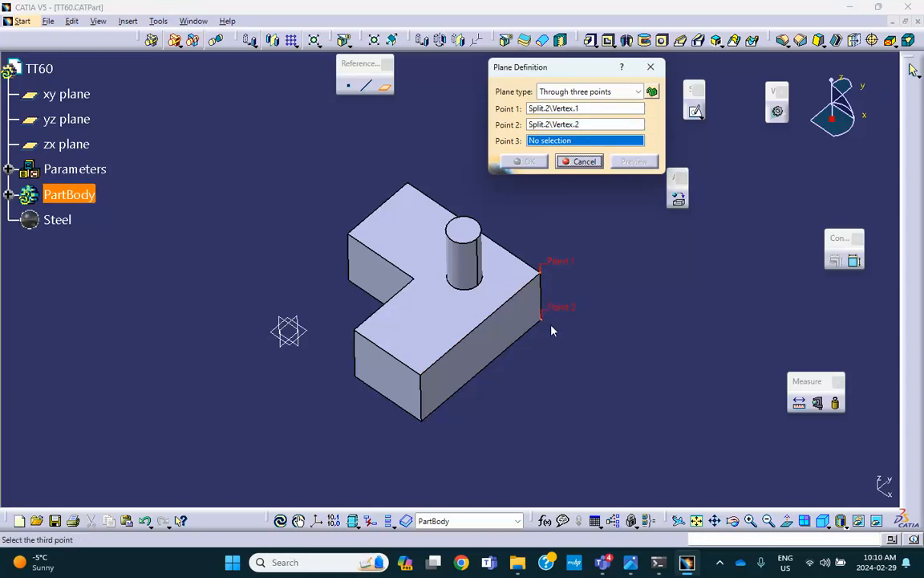
left_click(414, 276)
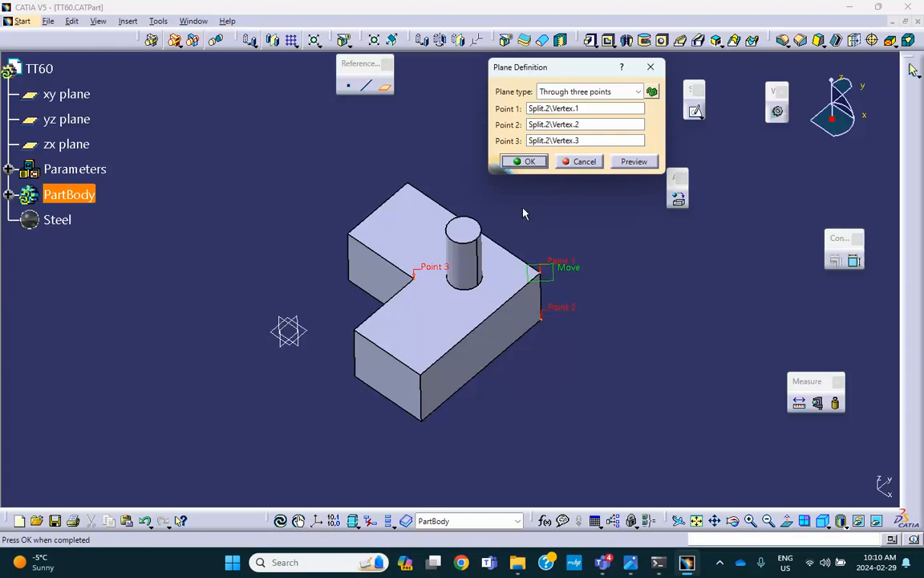
left_click(531, 162)
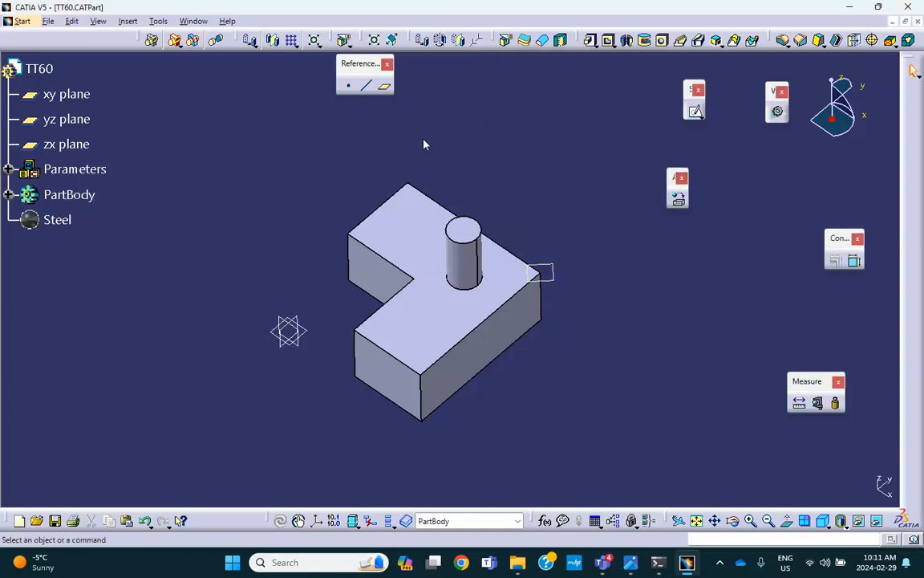
Step: Split the body with the diagonal three-point plane, keeping the portion that adjoins the yz-plane cut
left_click(344, 40)
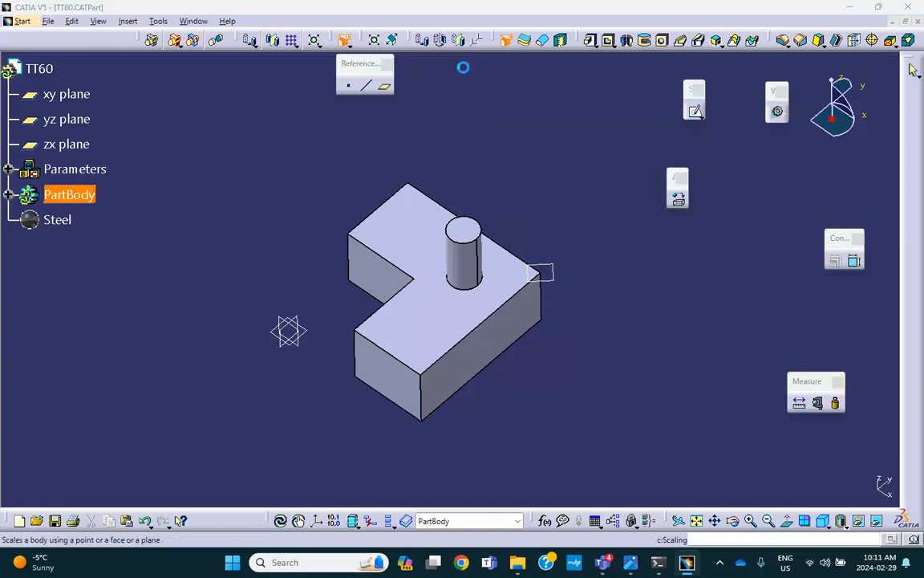
left_click(551, 266)
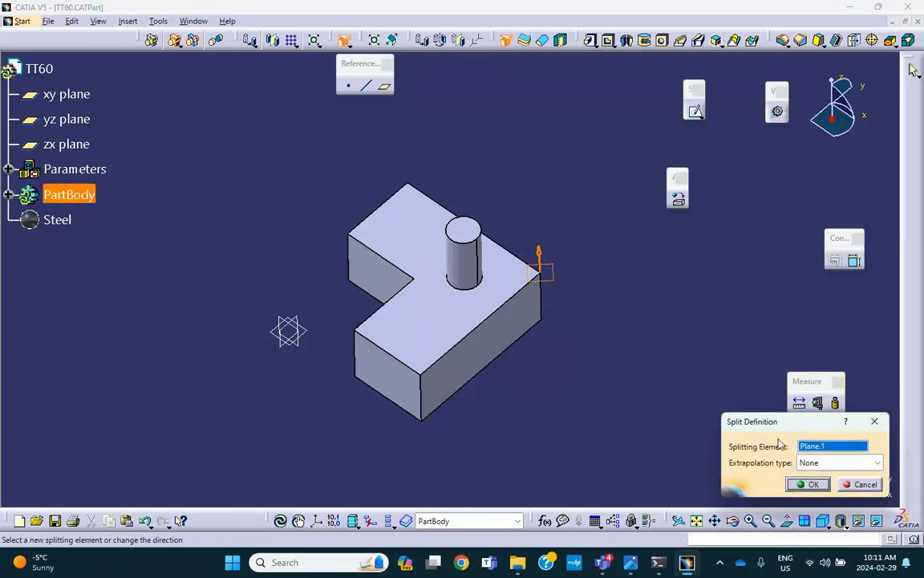
middle_click_drag(618, 378, 461, 249)
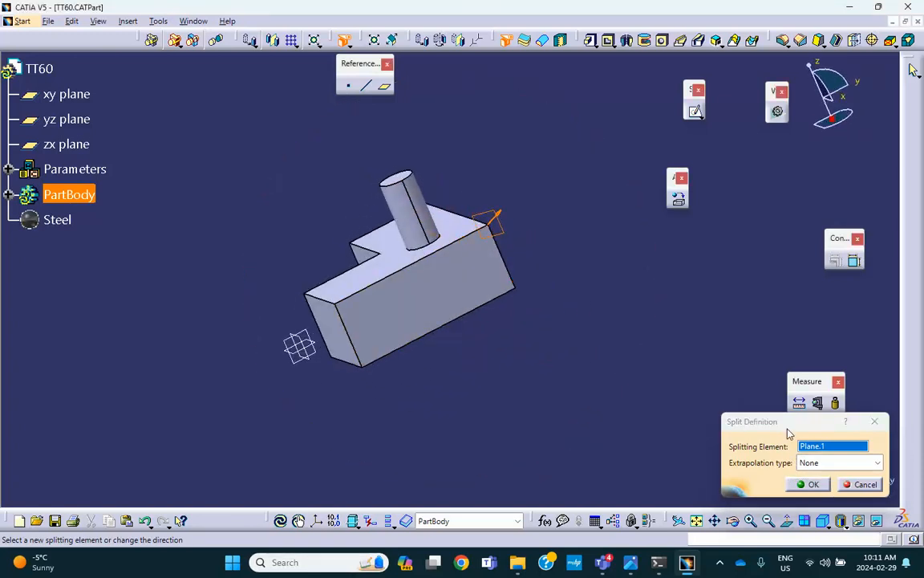
left_click(812, 484)
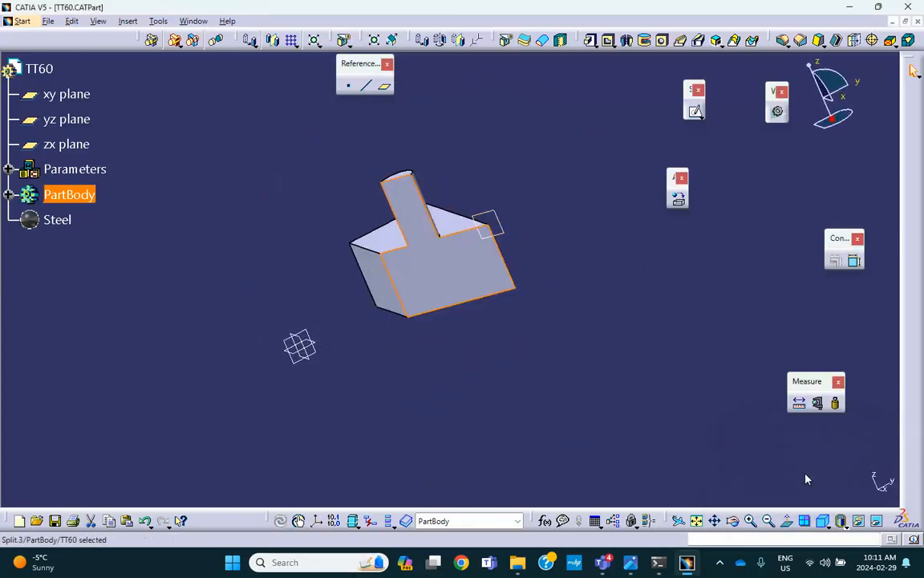
Step: Start a Generative Structural Analysis of the split part with a Static Analysis case
middle_click_drag(584, 378, 656, 317)
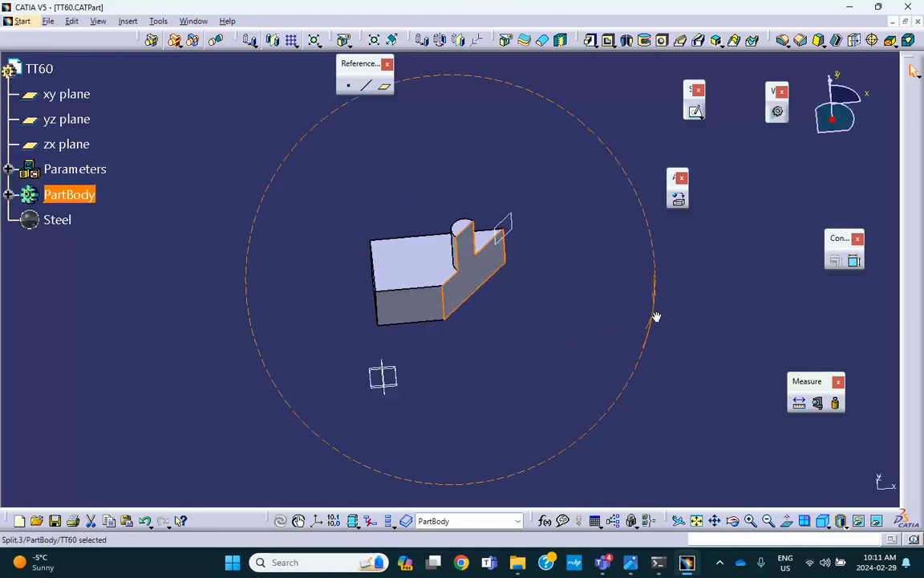
middle_click_drag(476, 325, 498, 215)
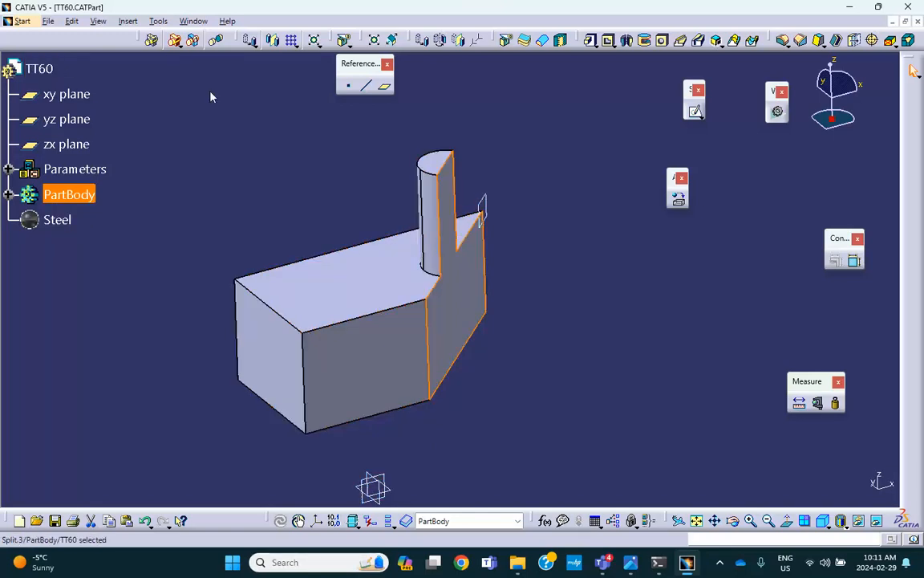
mouse_move(294, 163)
middle_mouse_down()
mouse_move(305, 155)
mouse_move(298, 149)
middle_mouse_up()
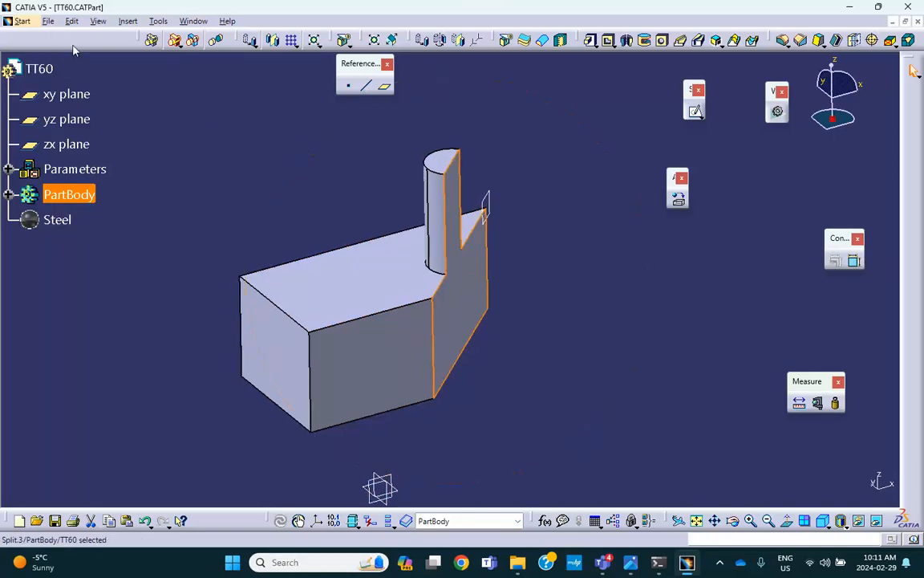
left_click(23, 21)
mouse_move(72, 117)
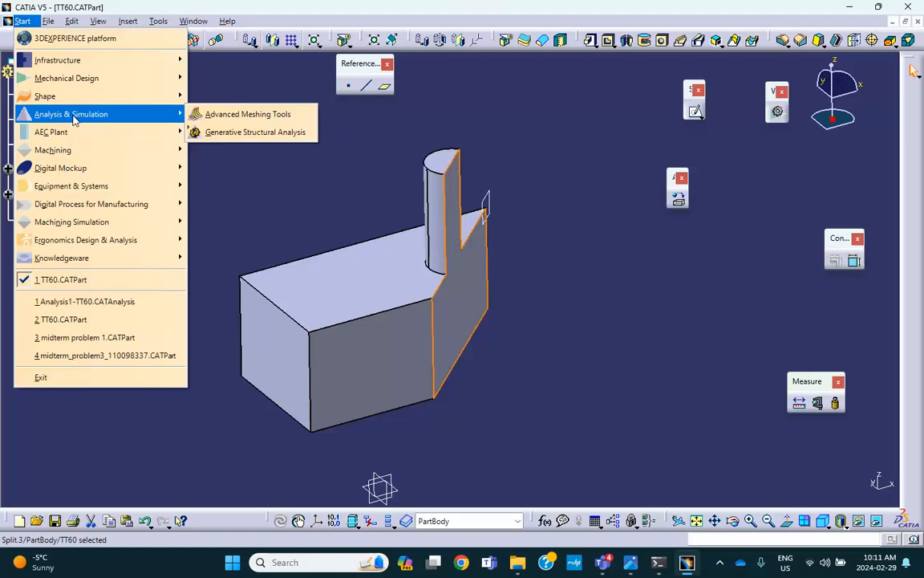
left_click(240, 131)
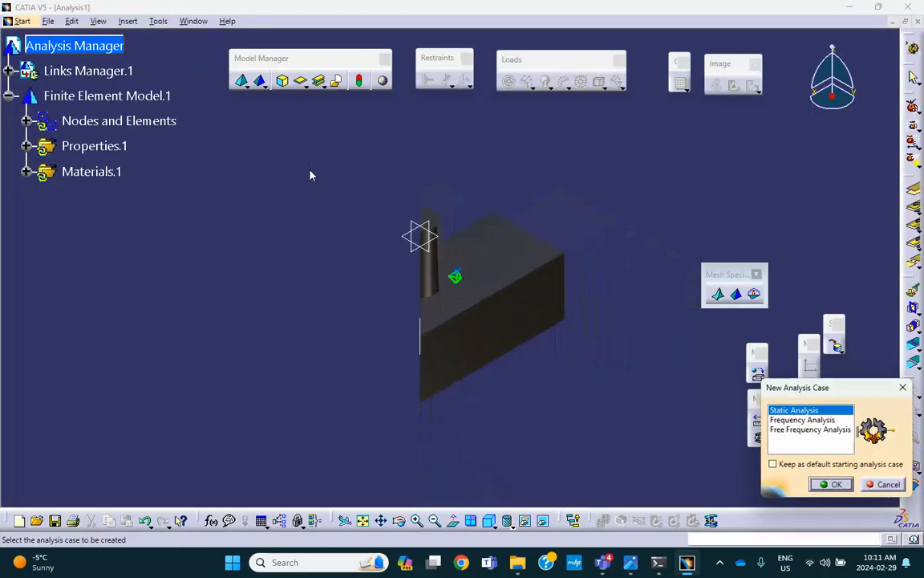
middle_click_drag(351, 239, 337, 216)
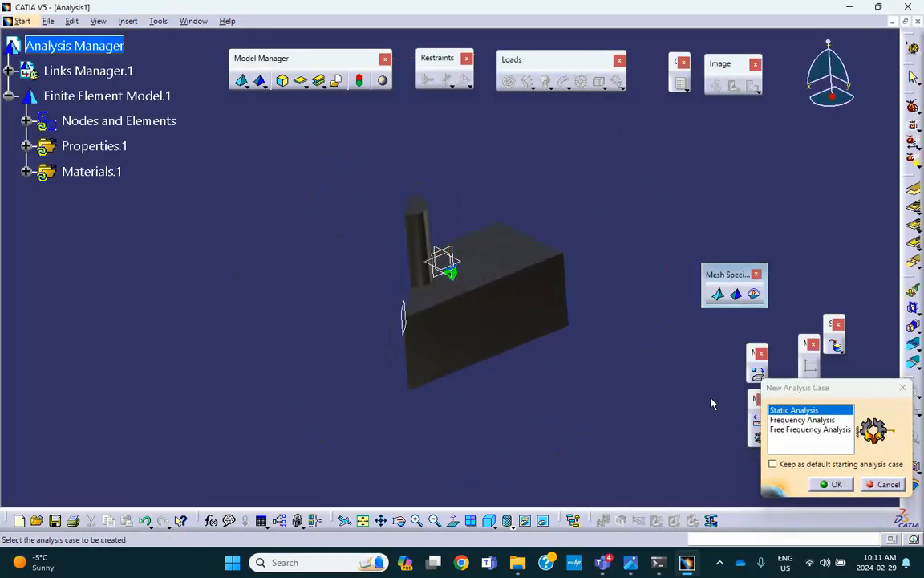
left_click(835, 484)
Step: Display the analysis model in shading with edges instead of material rendering
middle_click_drag(582, 320, 362, 337)
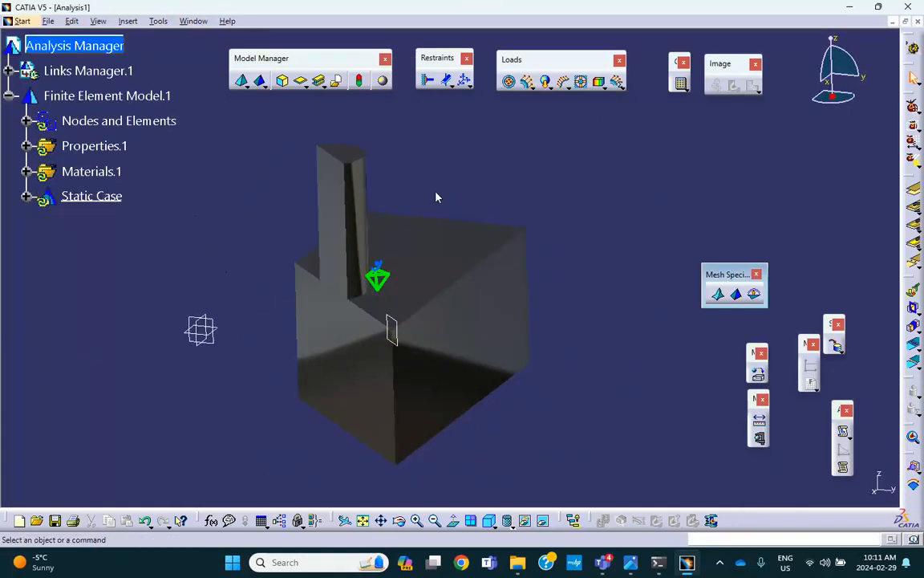
left_click(508, 520)
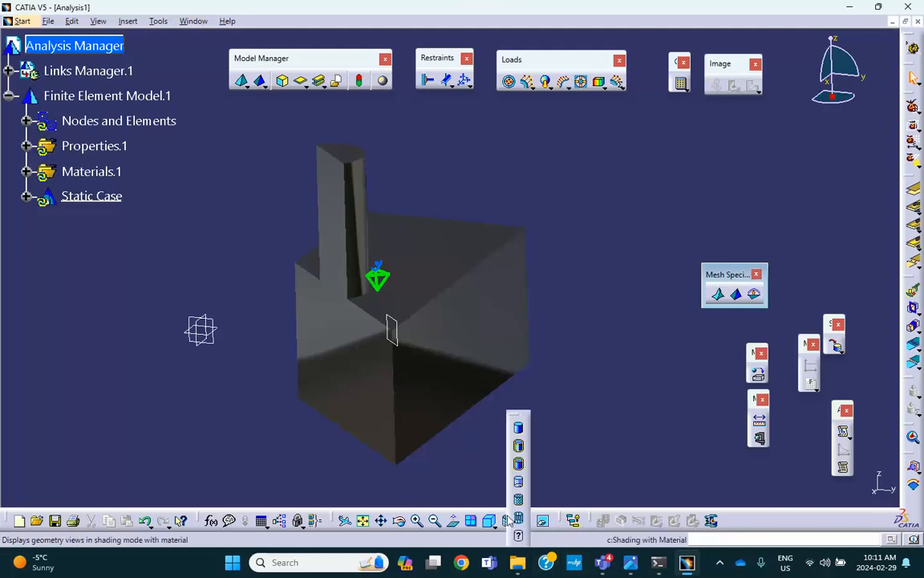
left_click(518, 446)
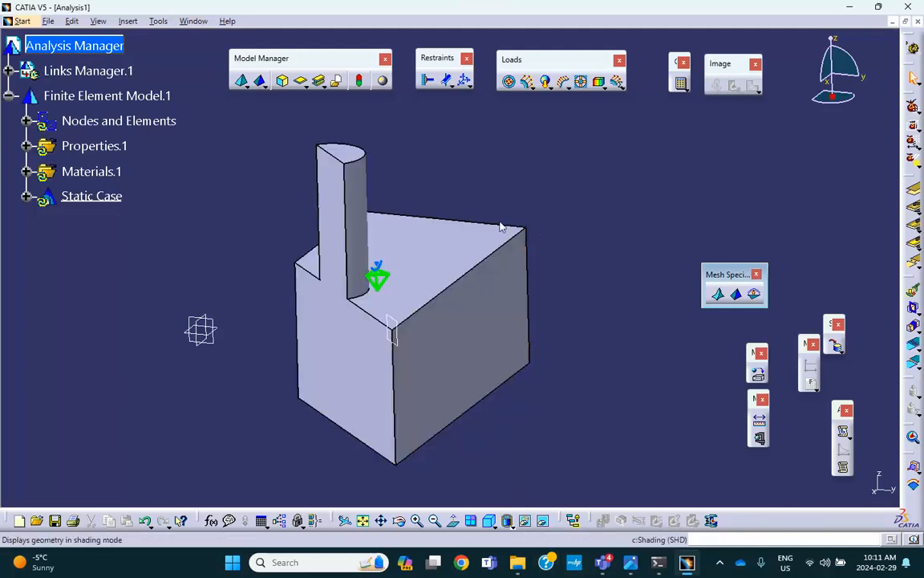
Step: Save the new analysis as Analysis1-TT60-with-symmetry in the Away Week 9 folder through Save Management
left_click(48, 21)
left_click(169, 167)
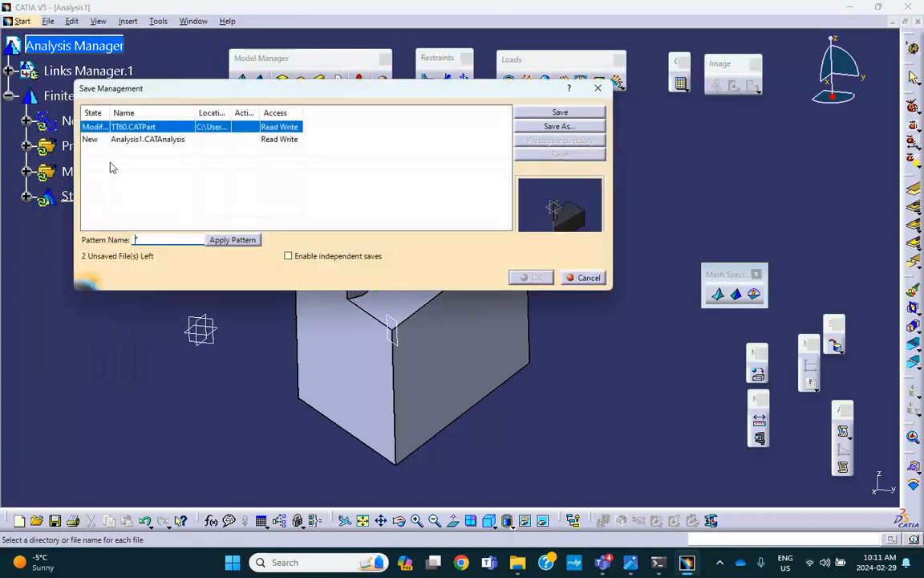
left_click(183, 140)
left_click(548, 127)
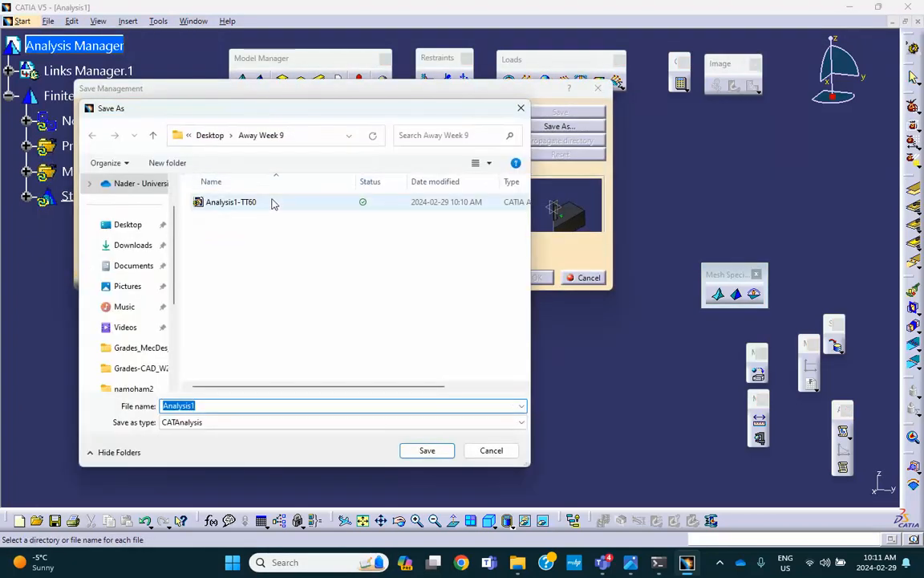
left_click(253, 204)
left_click(216, 406)
left_click(216, 405)
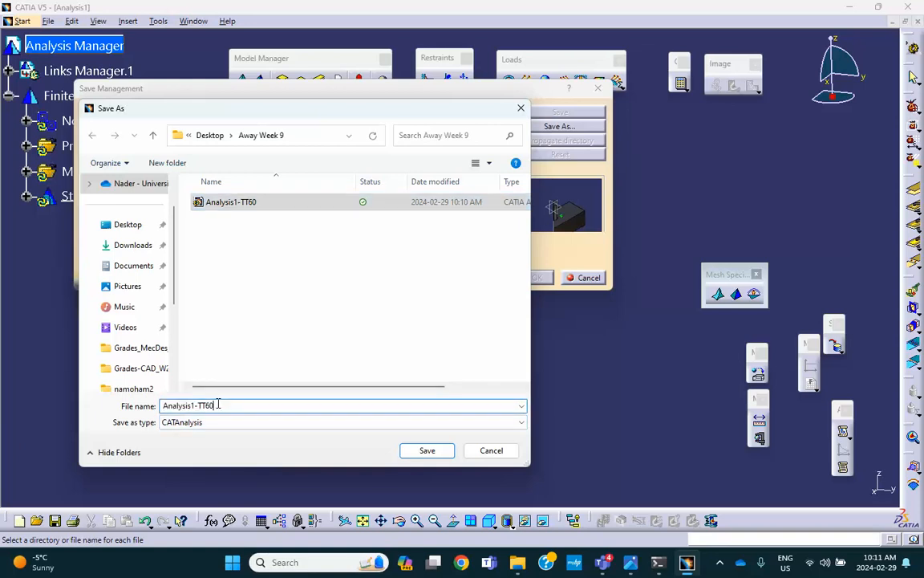
type("-with-")
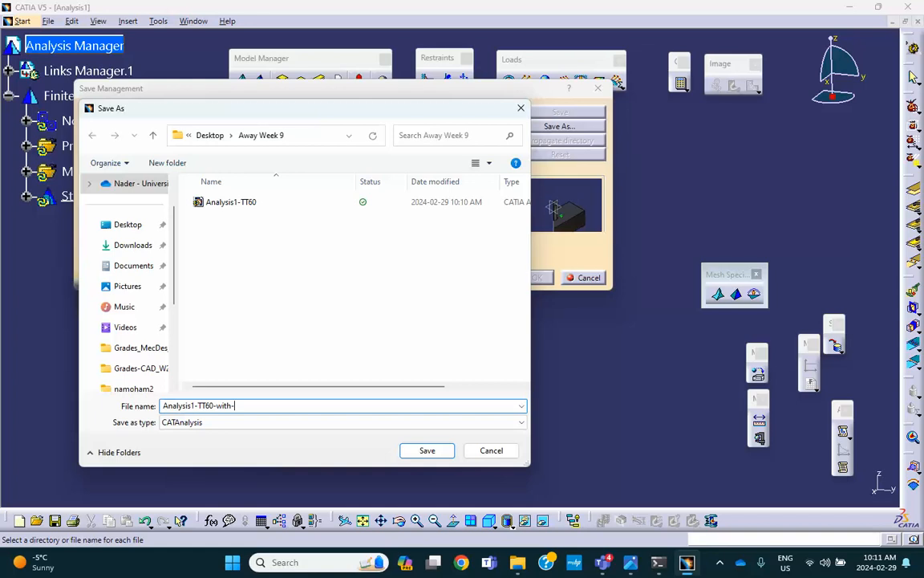
type("symmetry")
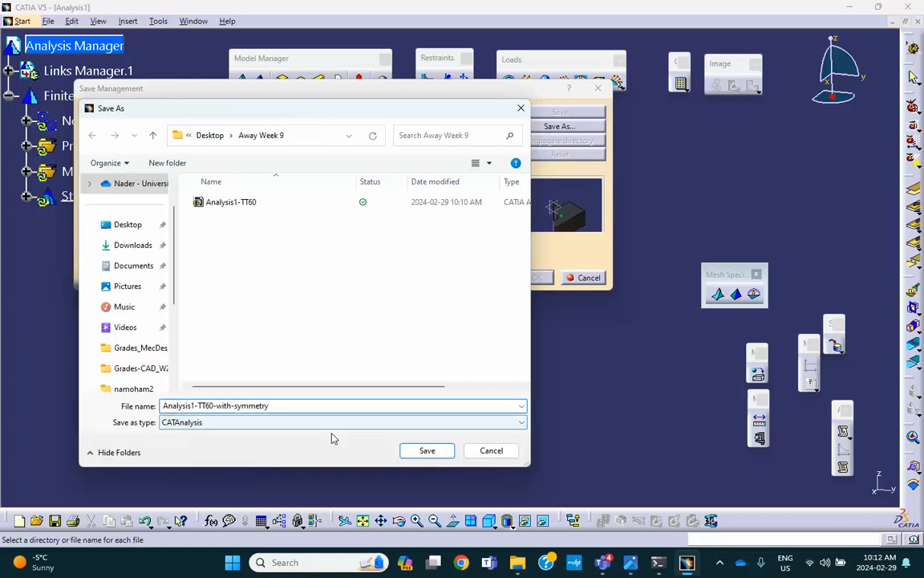
left_click(410, 451)
left_click(539, 278)
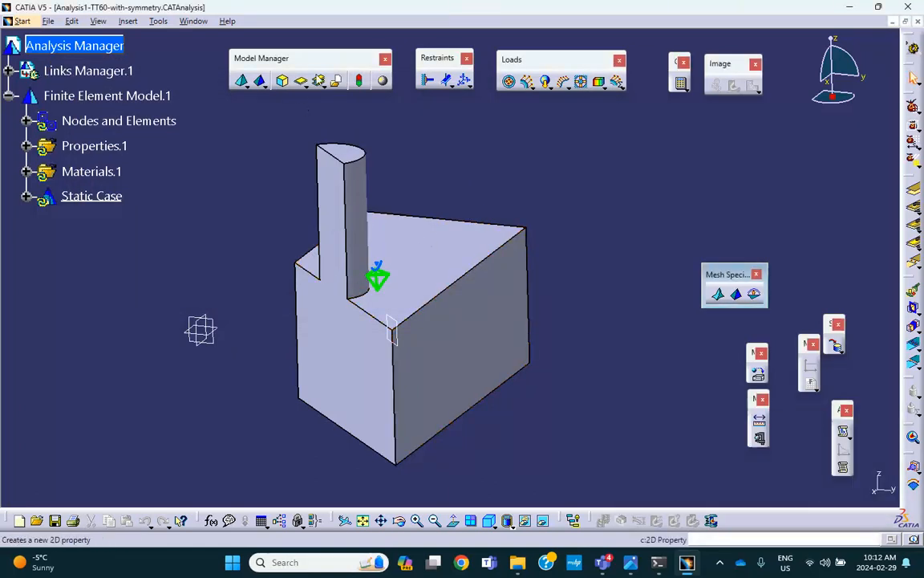
Step: Apply a clamp restraint to the top face of the half-cylinder leg
left_click(427, 82)
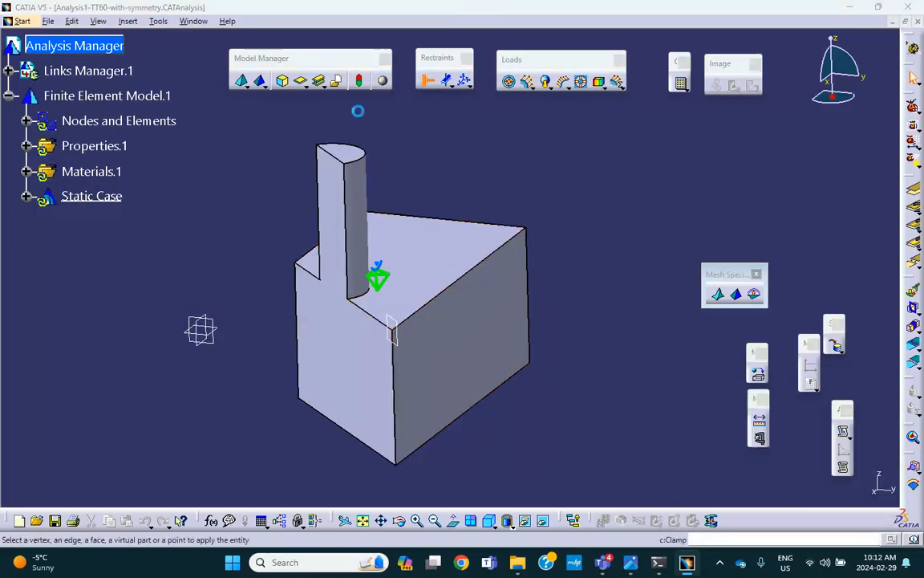
left_click(343, 150)
left_click(671, 150)
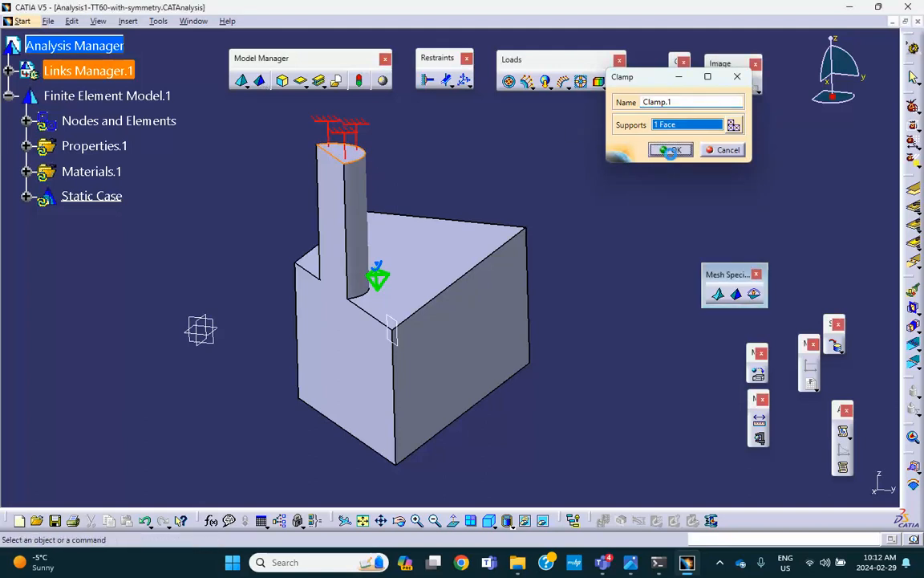
Step: Apply one surface slider restraint to the two vertical cut faces on the symmetry planes
middle_click_drag(509, 200, 438, 250)
middle_click_drag(388, 314, 539, 233)
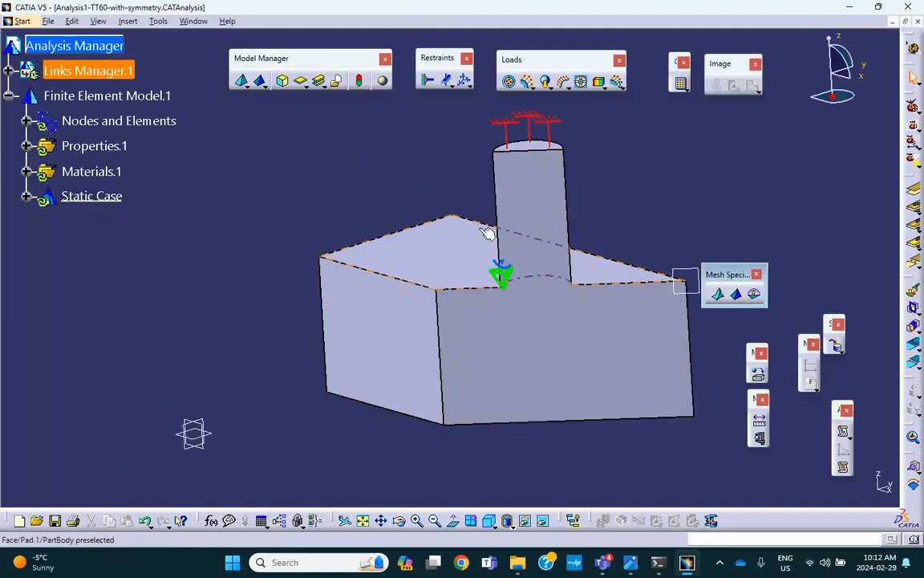
middle_click_drag(561, 318, 499, 344)
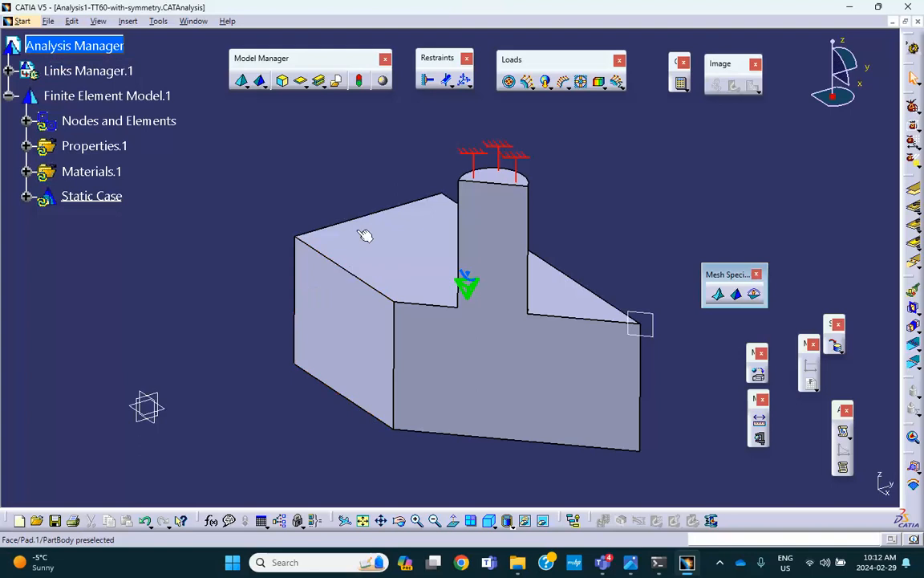
left_click(447, 90)
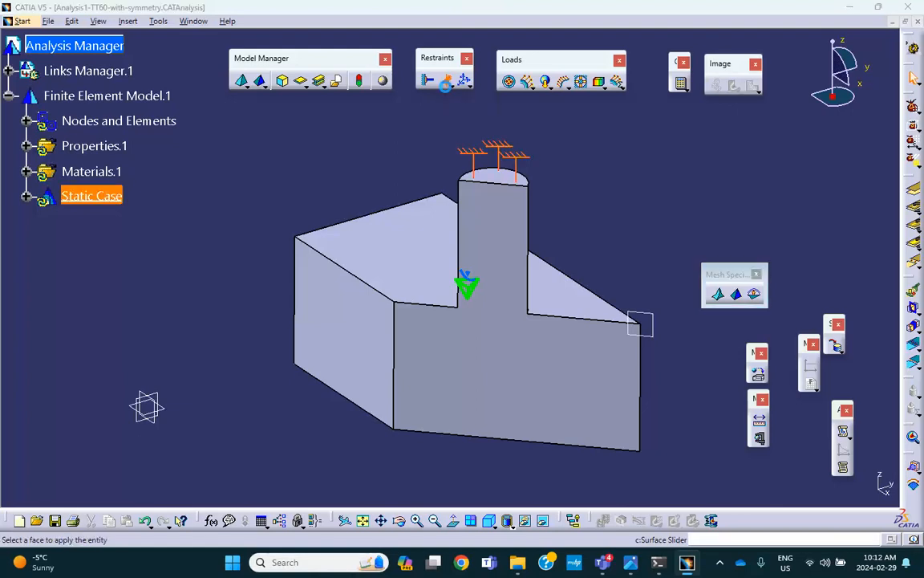
left_click(540, 350)
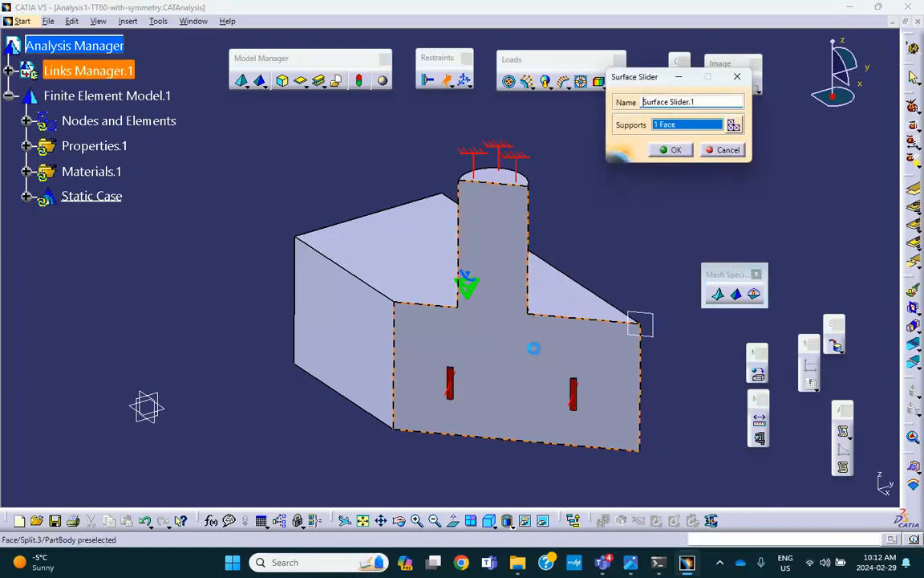
middle_click_drag(546, 319, 536, 288)
left_click(349, 312)
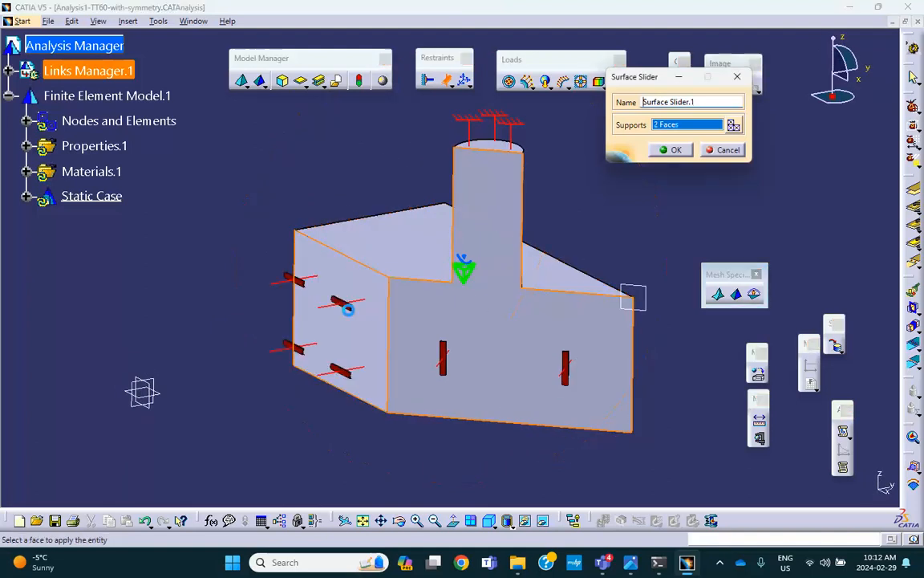
left_click(676, 153)
Step: Apply a 100 psi pressure to the top face of the block and save the analysis
middle_click_drag(650, 174, 516, 363)
middle_click_drag(416, 345, 382, 277)
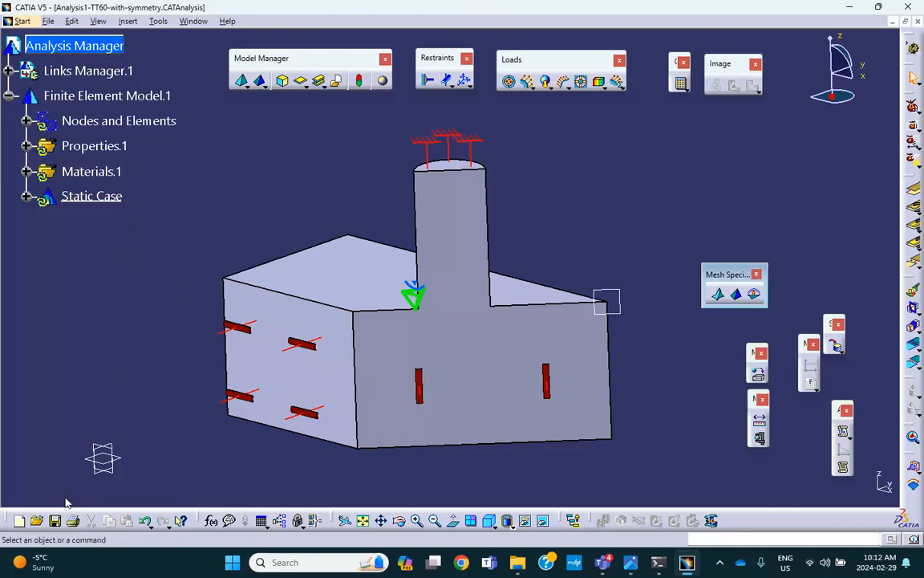
left_click(510, 82)
left_click(361, 264)
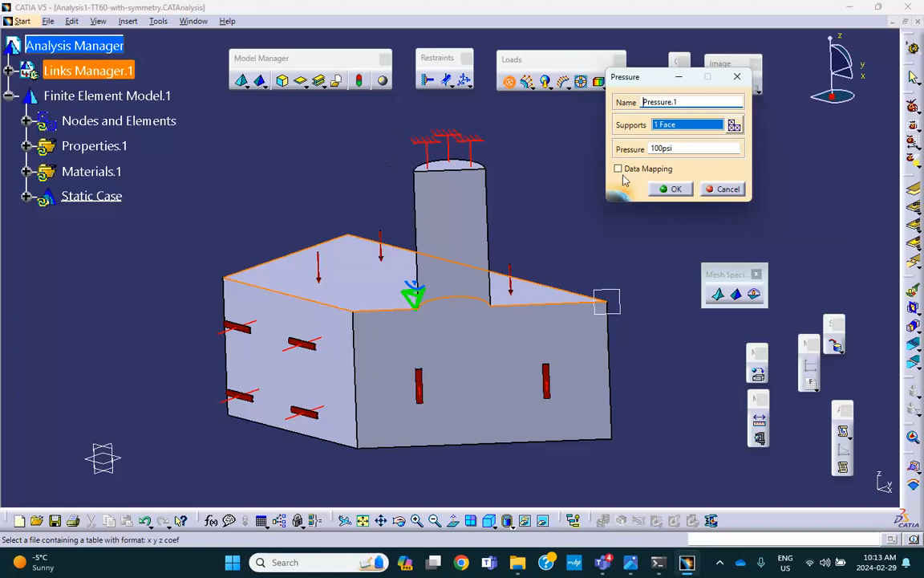
left_click(675, 189)
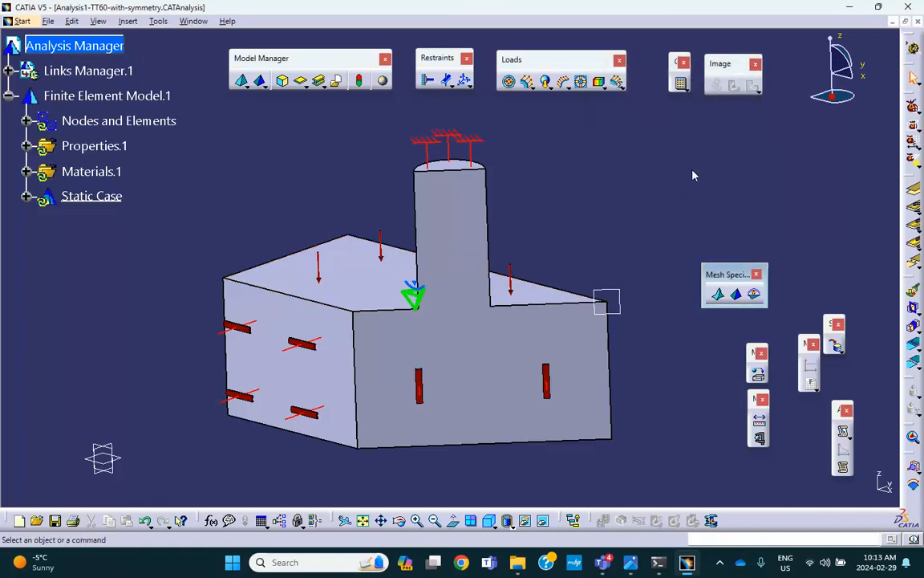
left_click(36, 520)
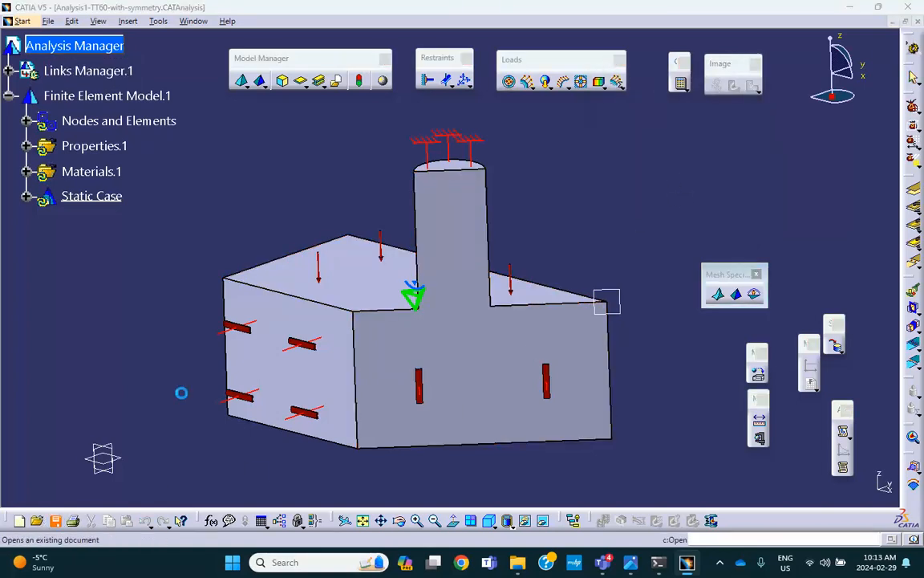
left_click(677, 84)
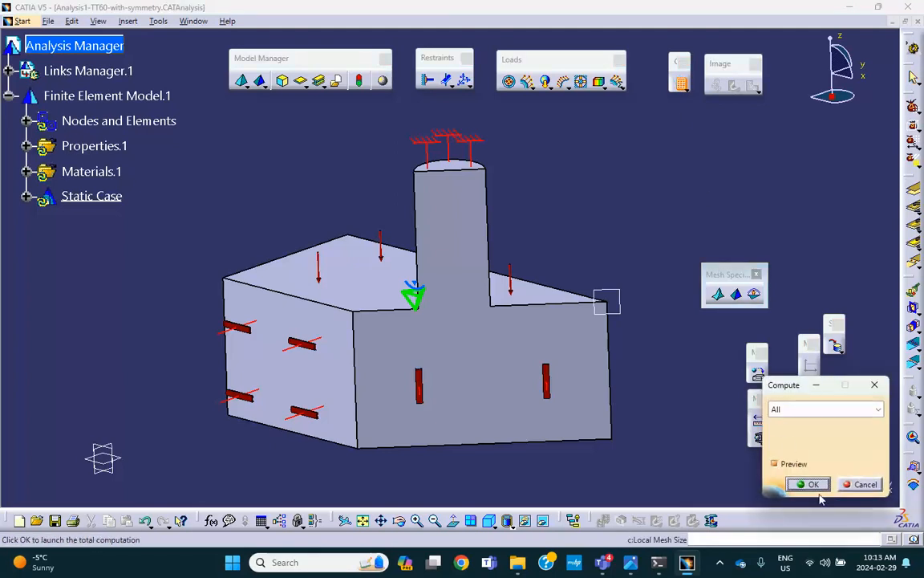
left_click(811, 485)
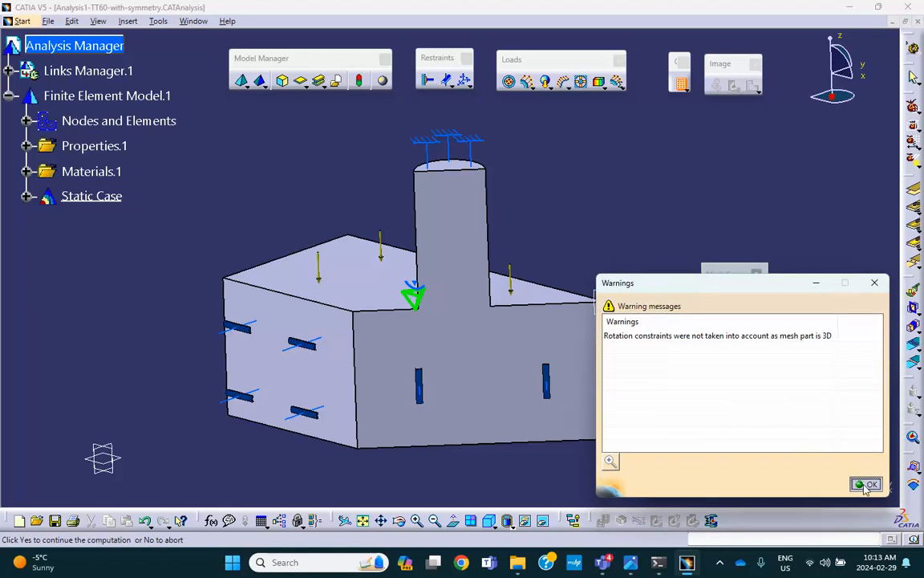
left_click(866, 485)
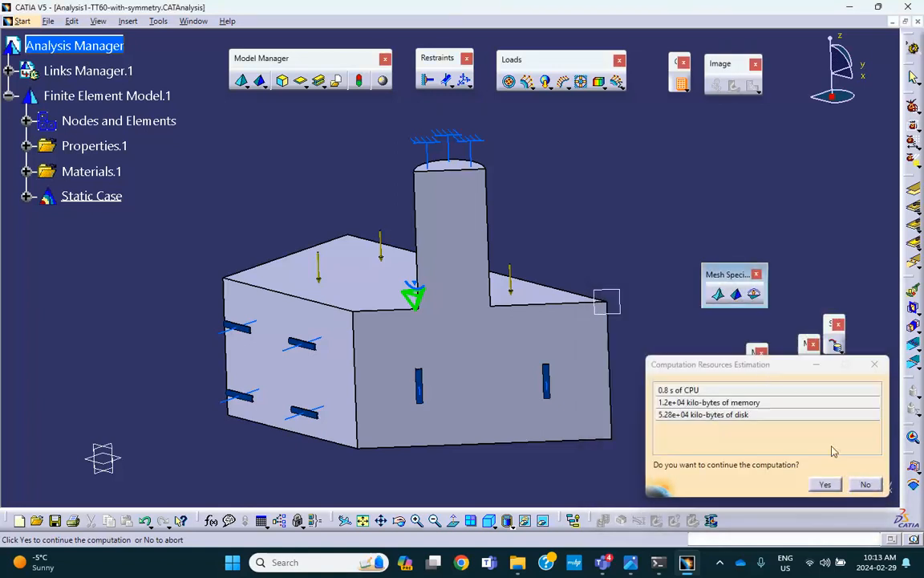
left_click(866, 485)
Step: Assign a local mesh size of 0.3 in to the curved face of the half-cylinder leg
middle_click_drag(376, 286, 656, 272)
middle_click_drag(423, 194, 390, 234)
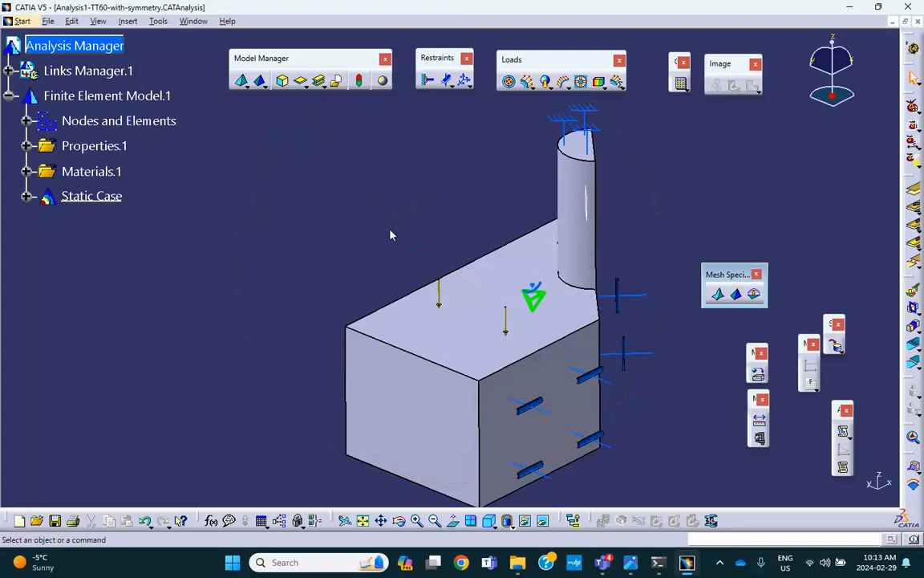
left_click(265, 87)
left_click(264, 88)
left_click(266, 100)
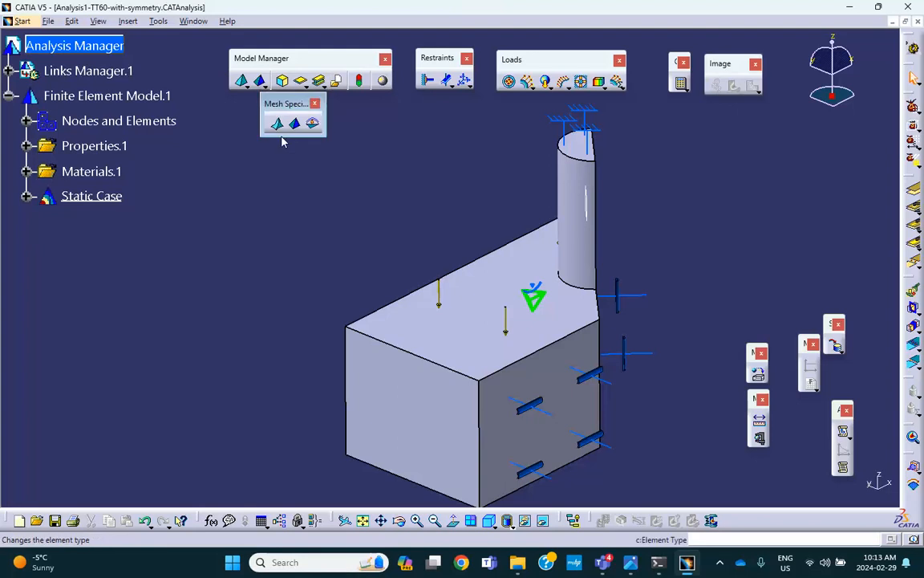
left_click(295, 124)
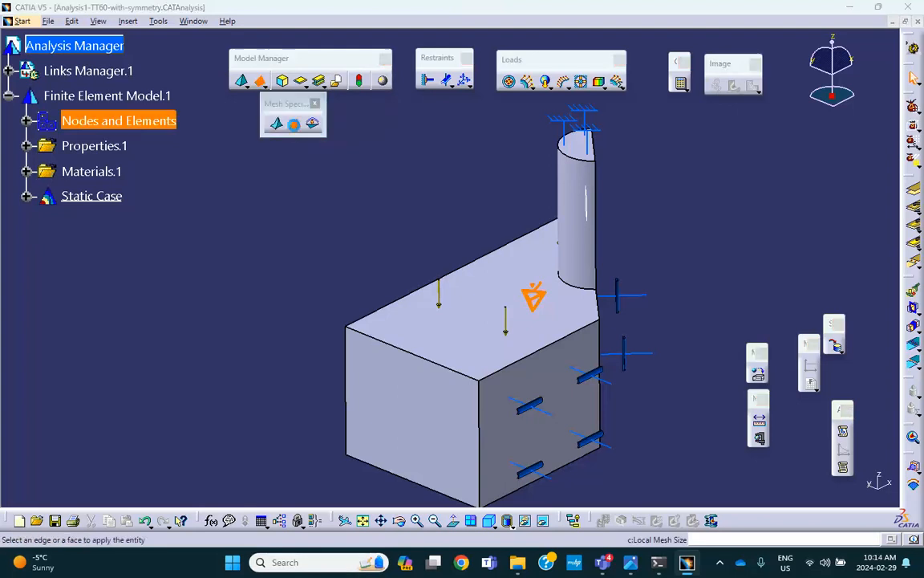
left_click(575, 185)
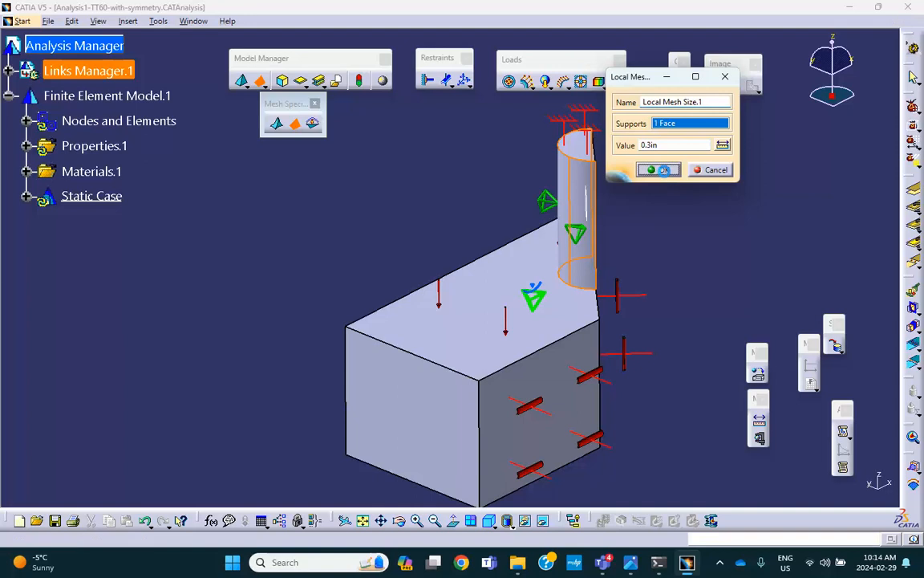
left_click(663, 170)
Step: Run the full computation with the All option and continue past the resource estimate
mouse_move(665, 217)
middle_mouse_down()
mouse_move(592, 238)
mouse_move(679, 194)
mouse_move(680, 206)
middle_mouse_up()
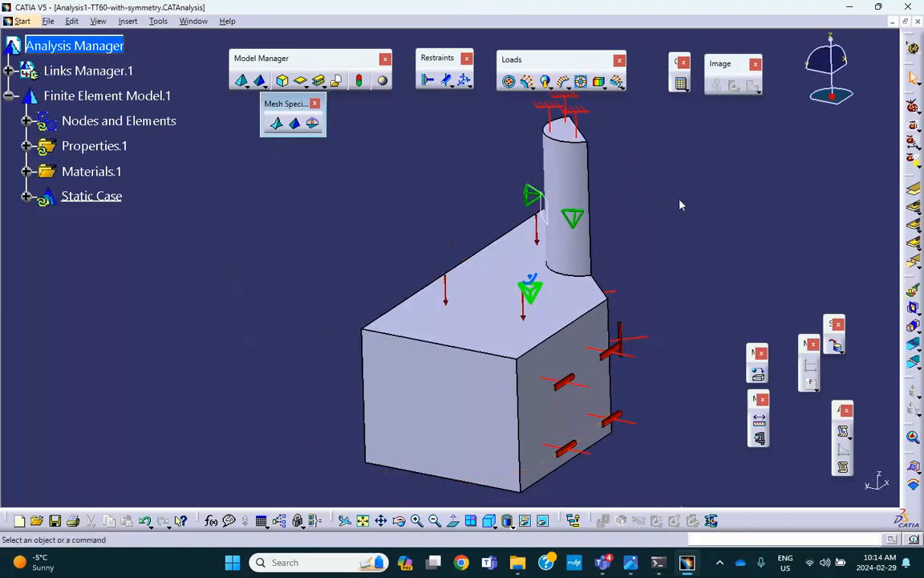
left_click(680, 82)
left_click(809, 484)
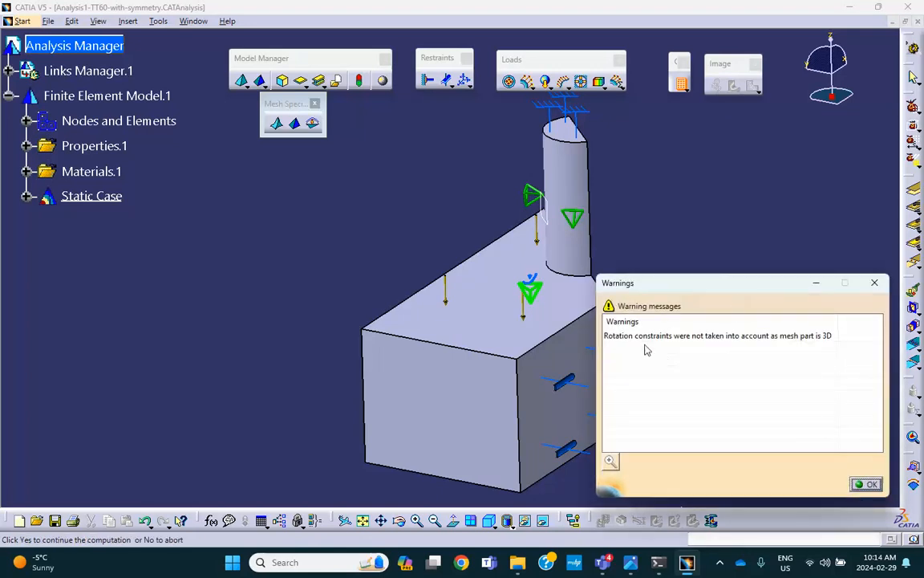
left_click(867, 484)
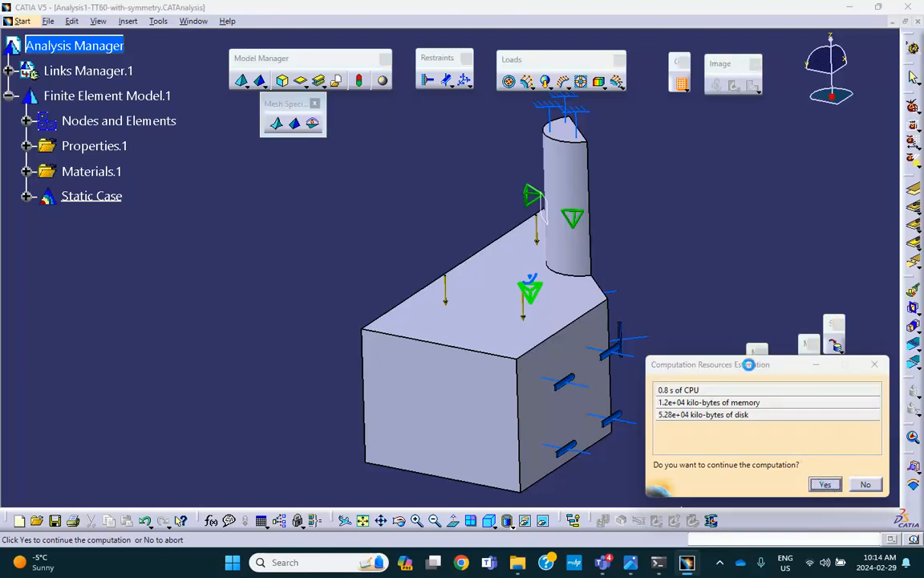
left_click(834, 486)
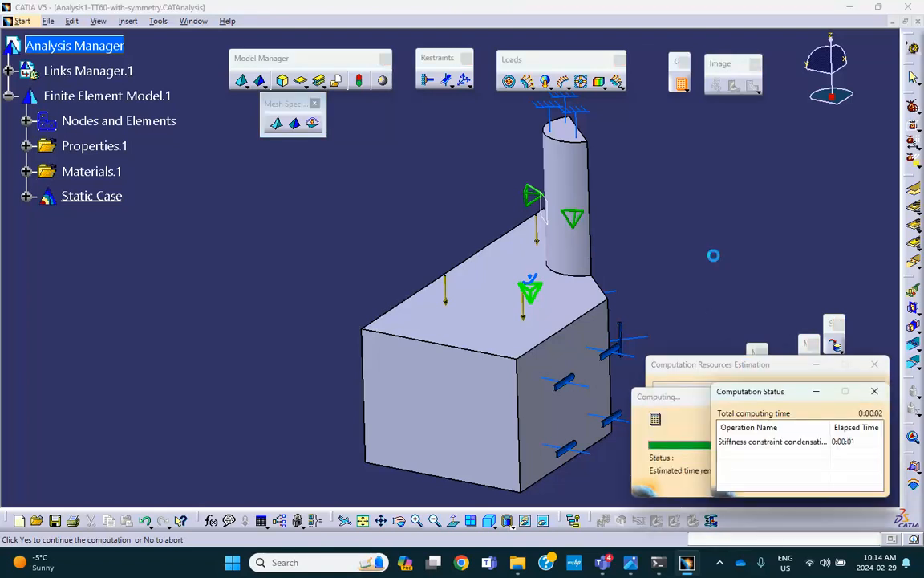
Step: Generate the deformed mesh image of the split model and play its deformation animation
middle_click_drag(716, 261, 432, 290)
left_click(716, 86)
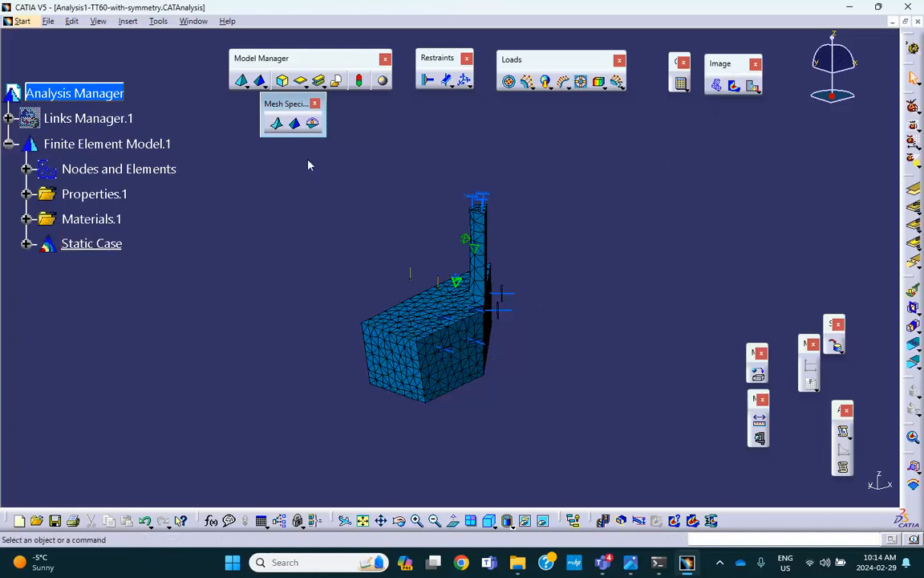
left_click(759, 438)
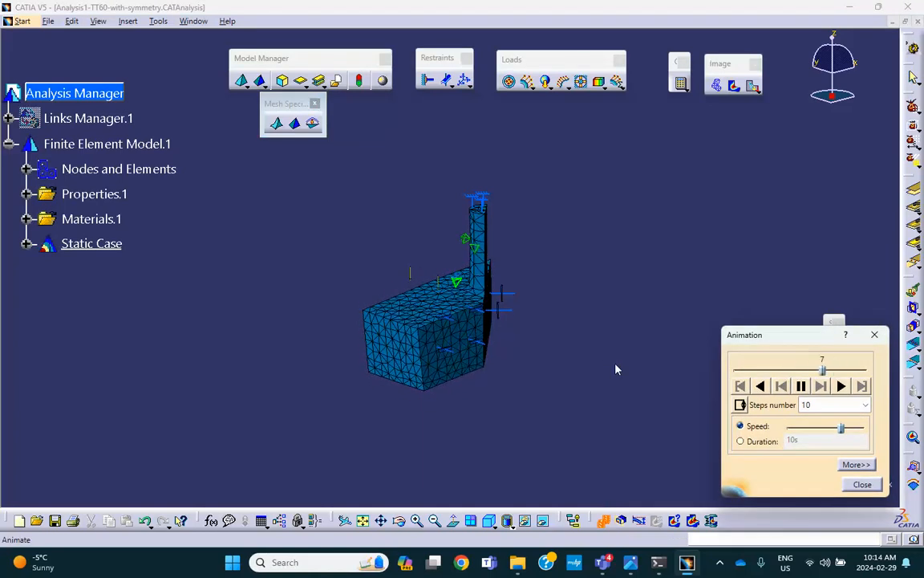
left_click(862, 484)
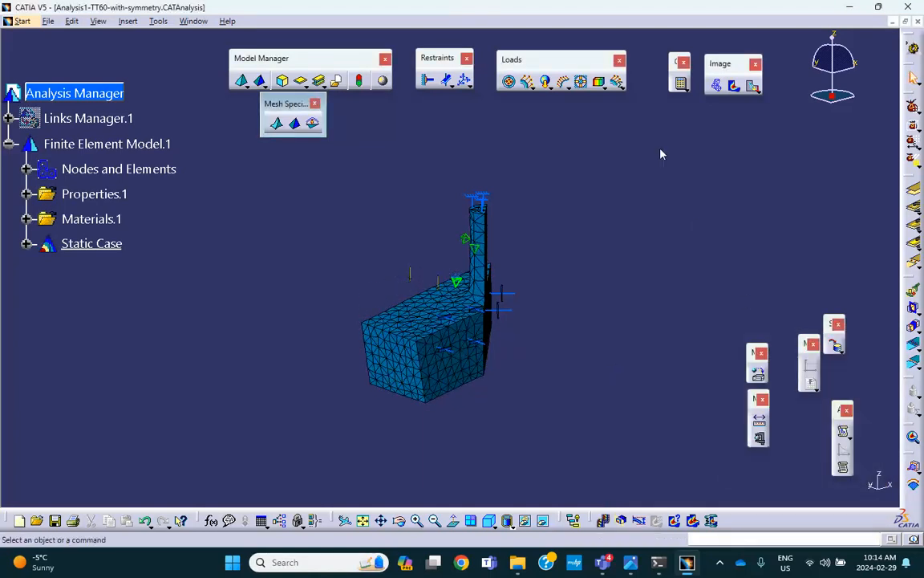
Step: Display the displacement result as an Average iso image with material shading so the colour contours show
left_click(734, 86)
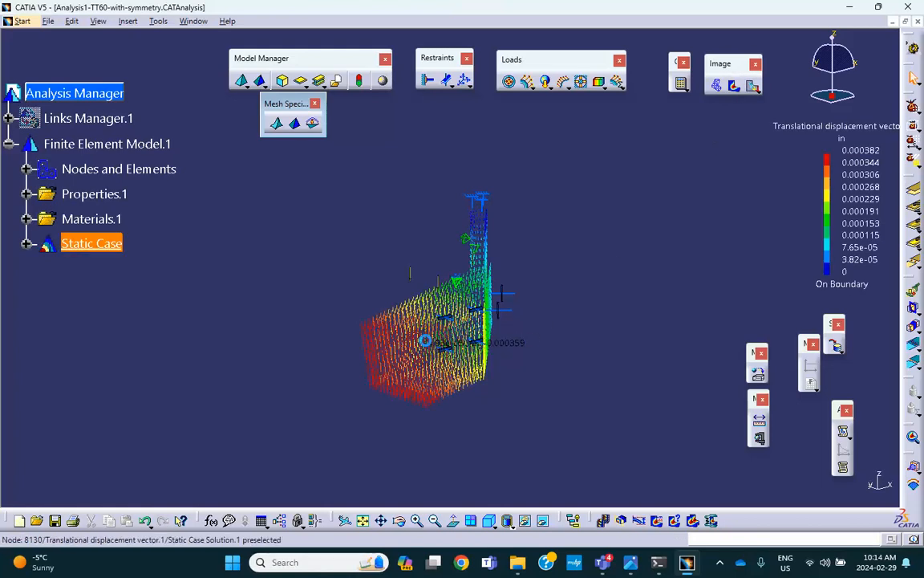
double_click(481, 353)
left_click(701, 326)
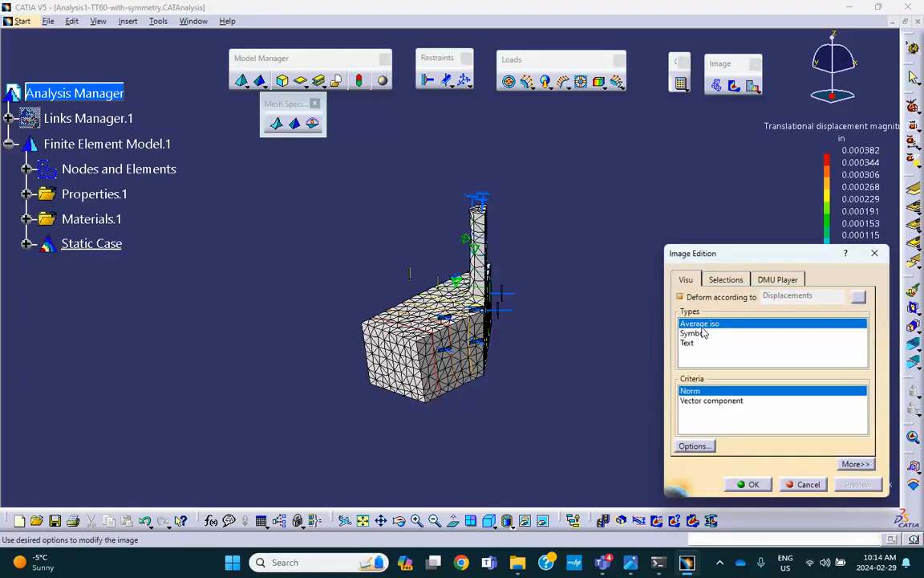
left_click(751, 485)
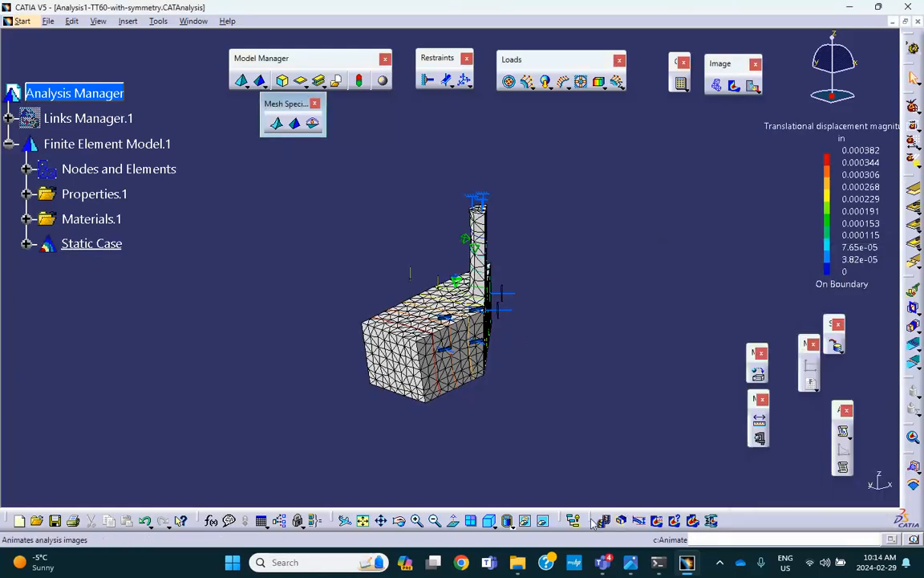
left_click(508, 520)
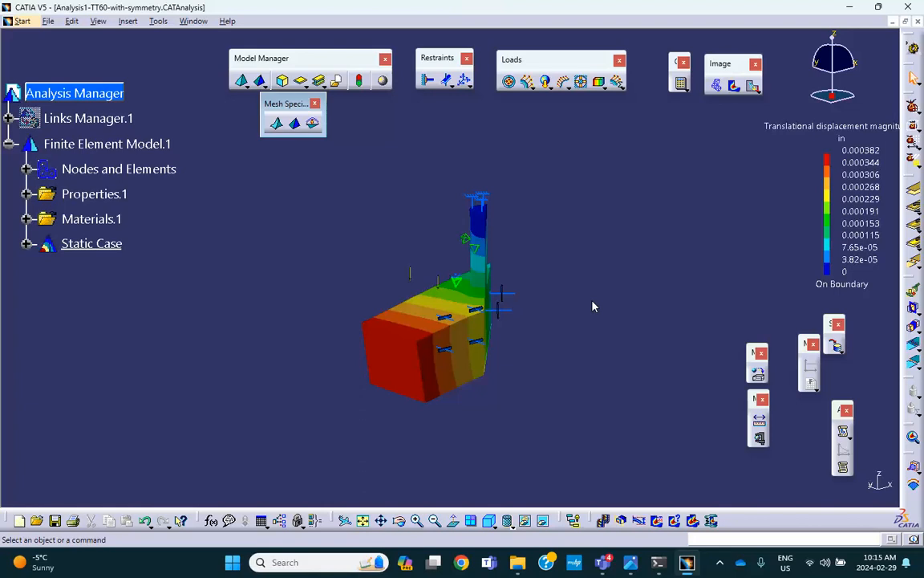
Step: Display the Von Mises stress image and examine the stresses around the leg's junction with the block
left_click(736, 93)
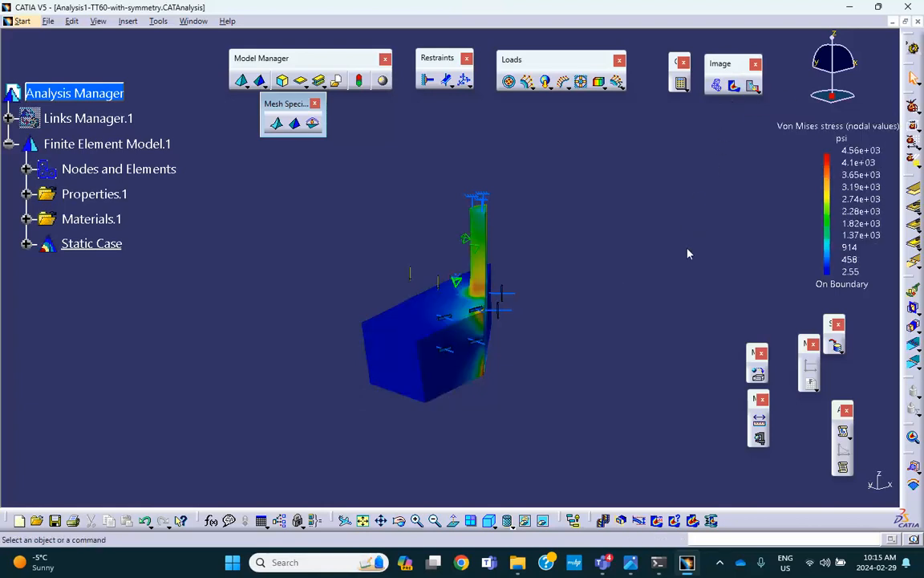
middle_click_drag(626, 290, 465, 310)
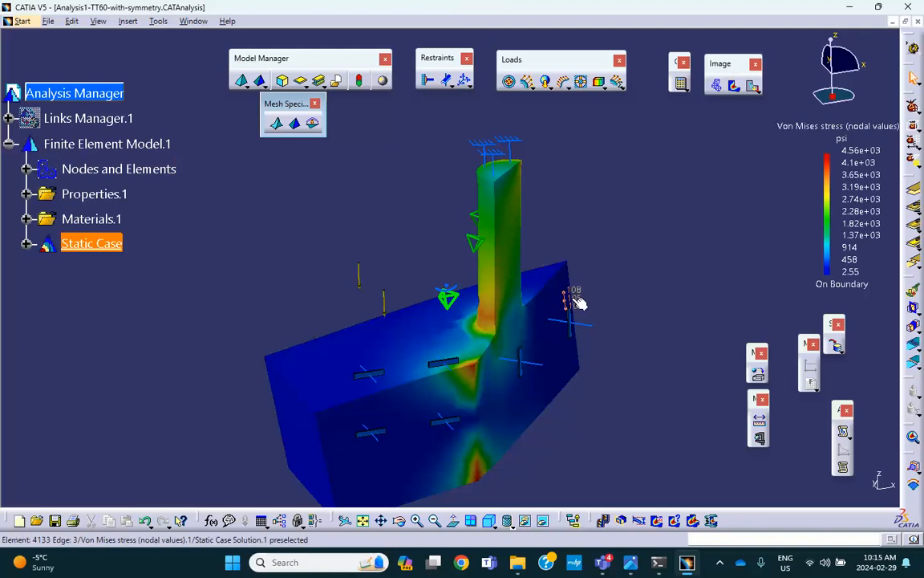
mouse_move(491, 315)
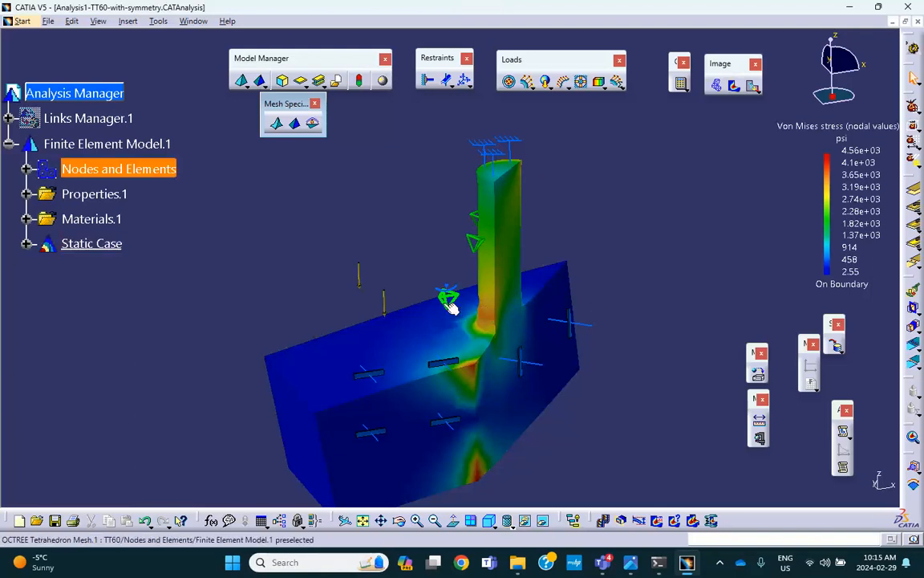